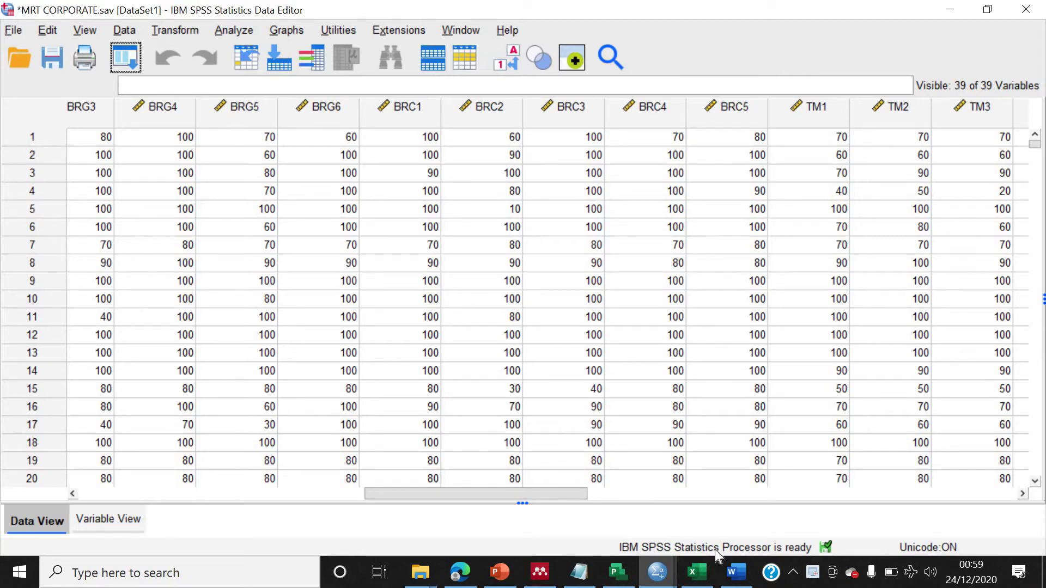
- Open the Factor analysis dialog and remove BRG1 to BRG6 from the analysis variables
{"action": "left_click", "coordinate": [229, 31]}
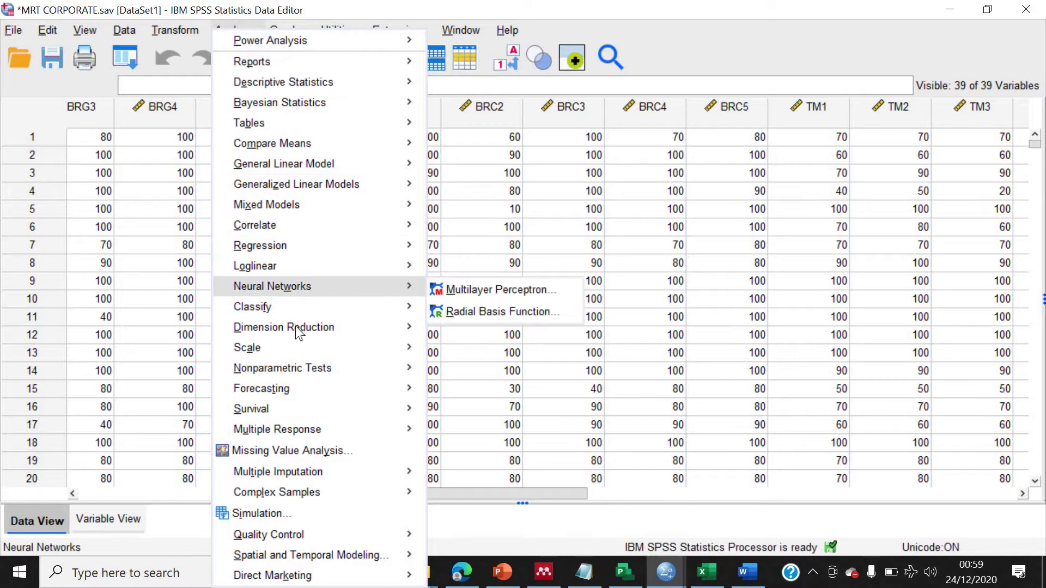
{"action": "mouse_move", "coordinate": [369, 327]}
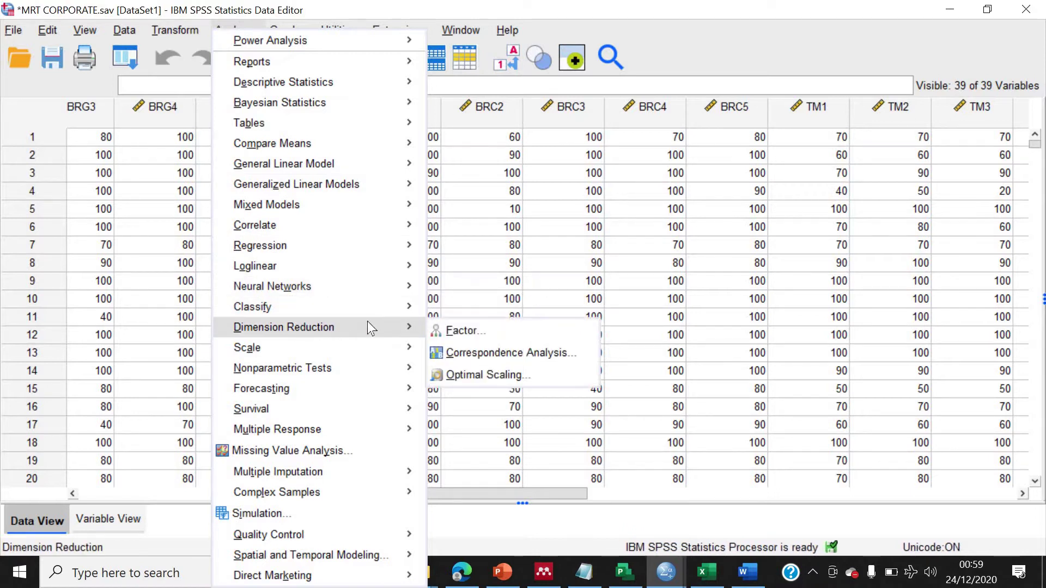
{"action": "left_click", "coordinate": [462, 331]}
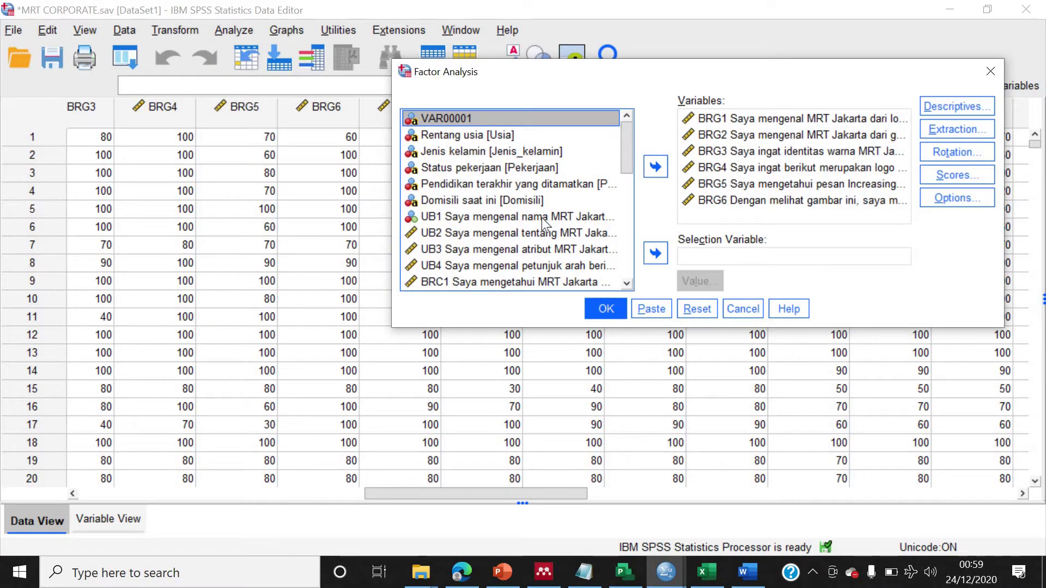
{"action": "scroll", "coordinate": [541, 217], "scroll_direction": "down", "scroll_amount": 1}
{"action": "key", "text": "ctrl+a"}
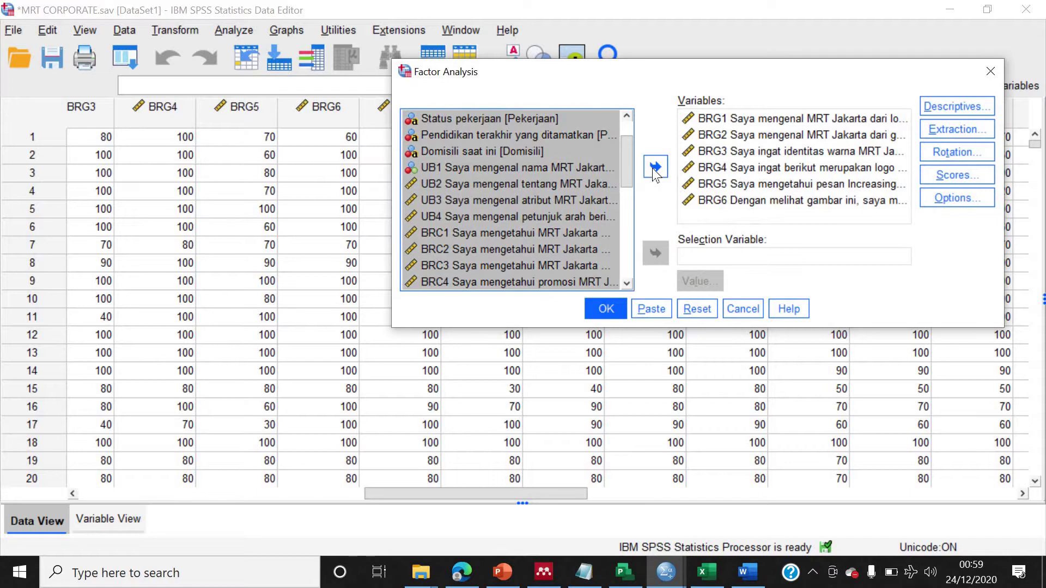
{"action": "left_click", "coordinate": [656, 169]}
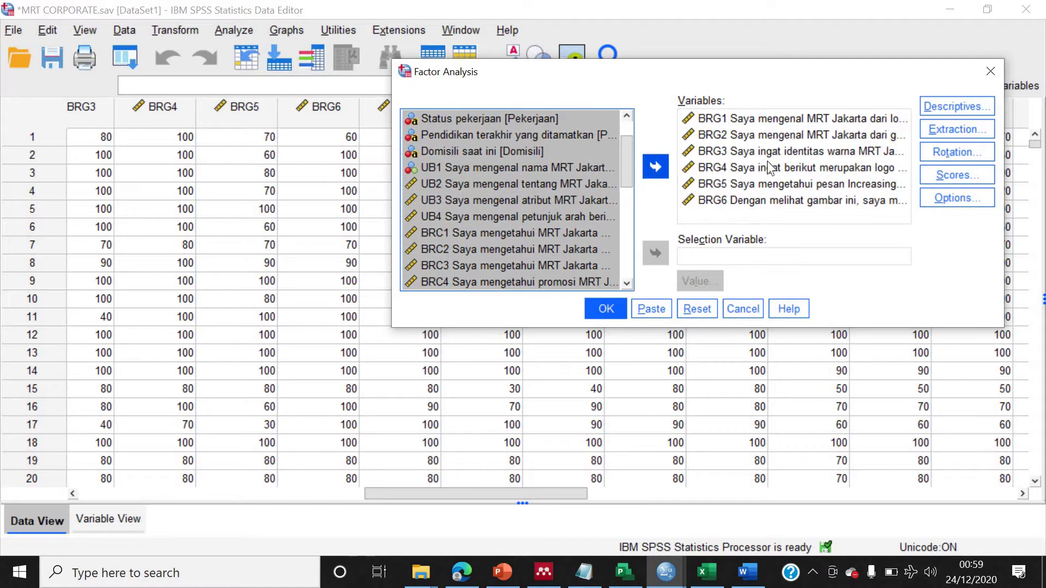
{"action": "left_click", "coordinate": [657, 167]}
- Add the items UB1 to UB4 to the factor analysis variables
{"action": "scroll", "coordinate": [479, 183], "scroll_direction": "down", "scroll_amount": 1}
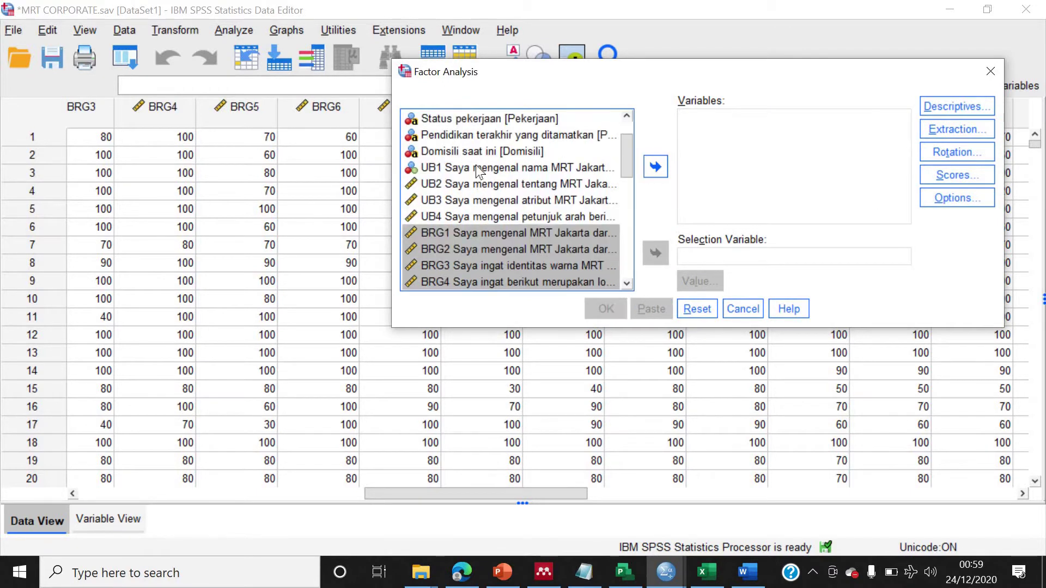
{"action": "left_click", "coordinate": [476, 166]}
{"action": "left_click", "coordinate": [455, 218], "text": "shift"}
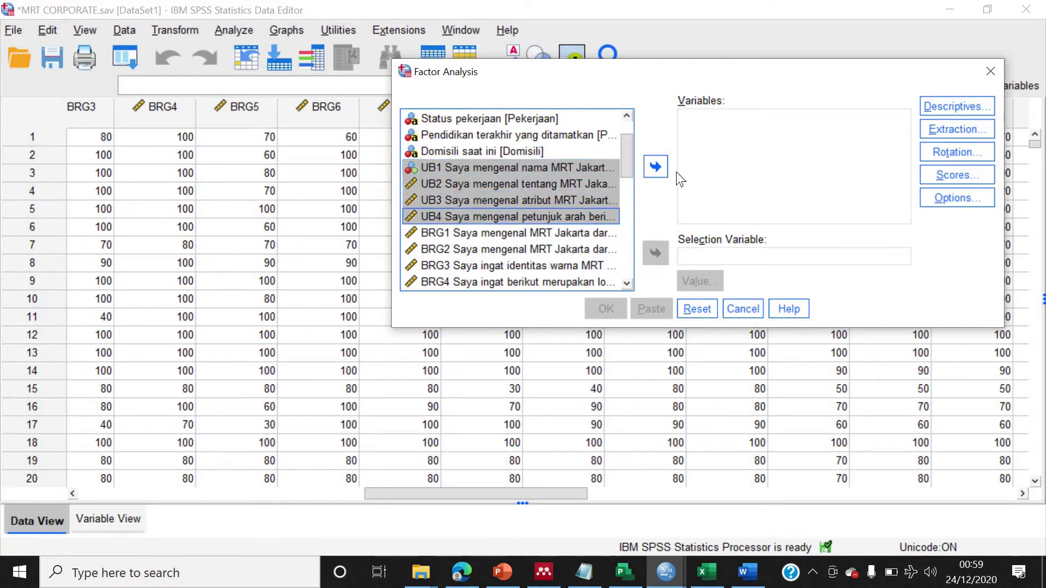
{"action": "left_click", "coordinate": [656, 166]}
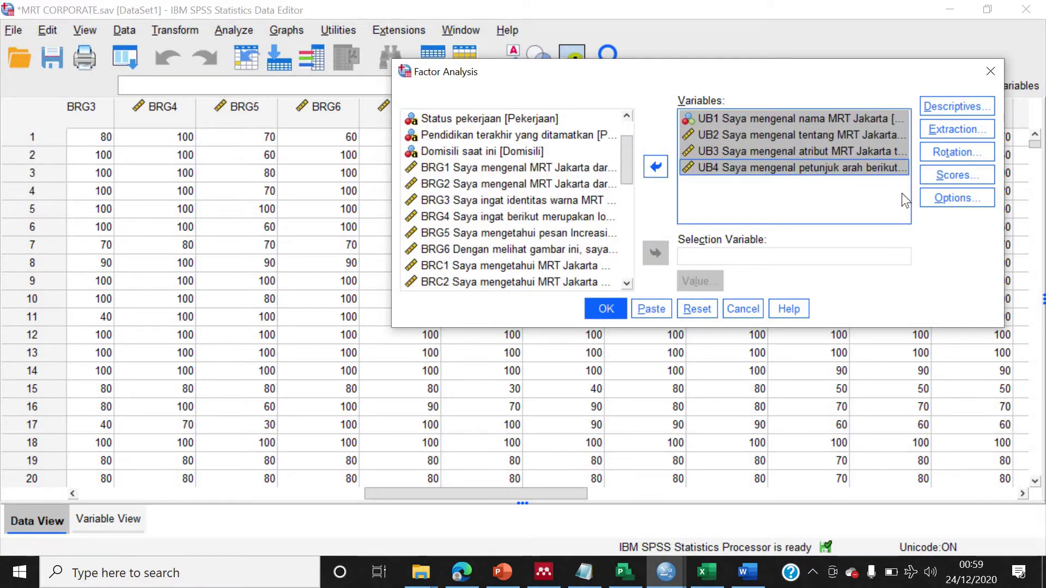
- Accept the current missing-value, coefficient display and Direct Oblimin rotation settings and run the factor analysis on the UB items
{"action": "left_click", "coordinate": [949, 205]}
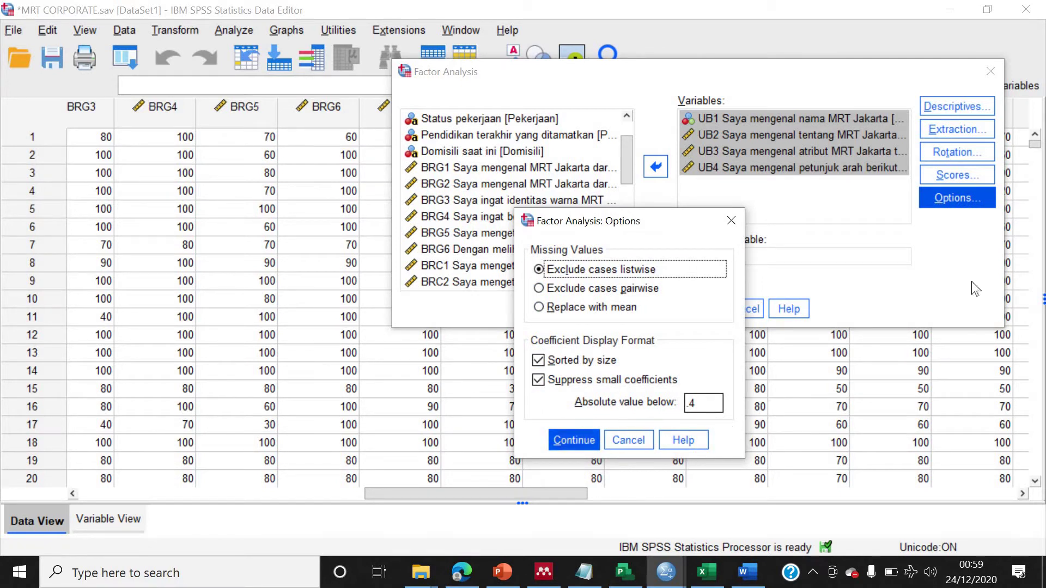
{"action": "key", "text": "Return"}
{"action": "left_click", "coordinate": [948, 157]}
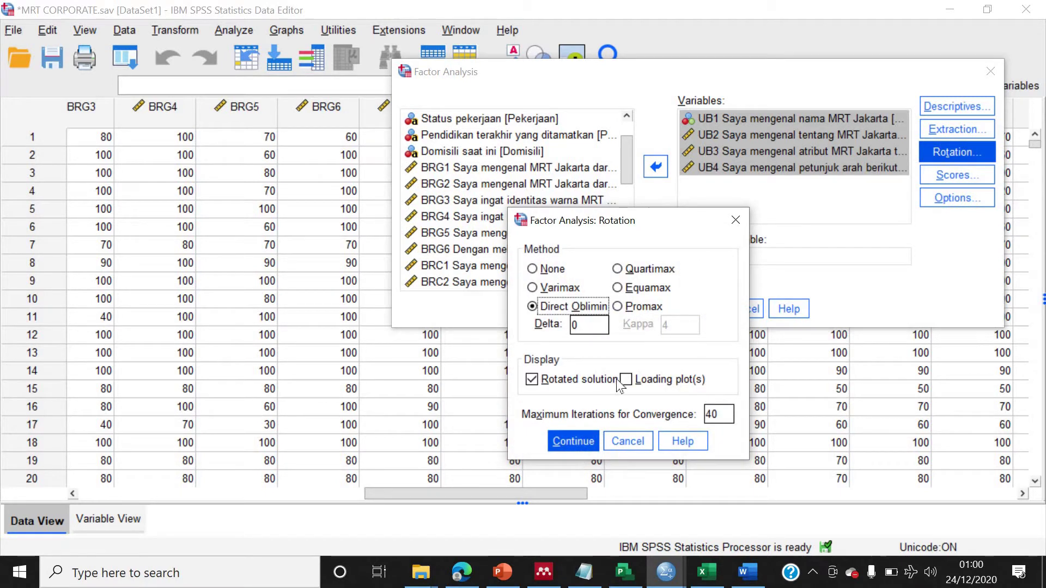
{"action": "left_click", "coordinate": [577, 441]}
{"action": "left_click", "coordinate": [606, 309]}
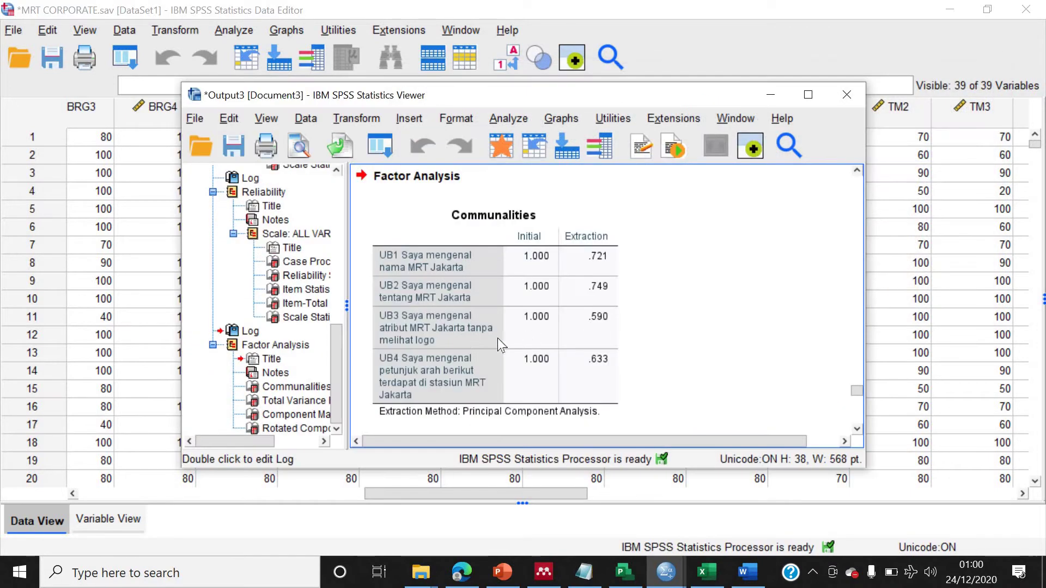
- Copy the Component Matrix table of the UB items from the factor analysis output
{"action": "left_click", "coordinate": [304, 415]}
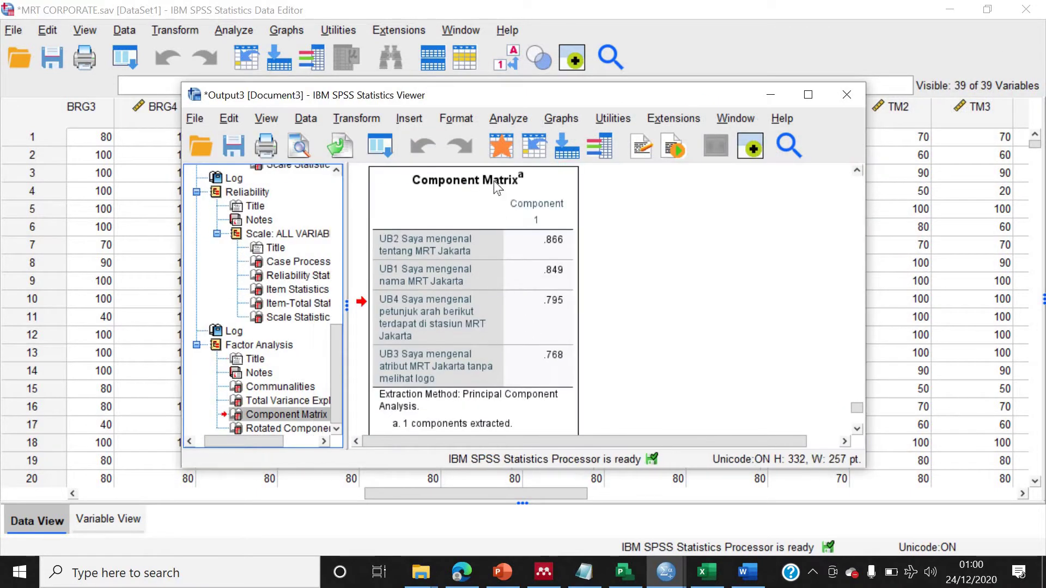
{"action": "left_click", "coordinate": [437, 251]}
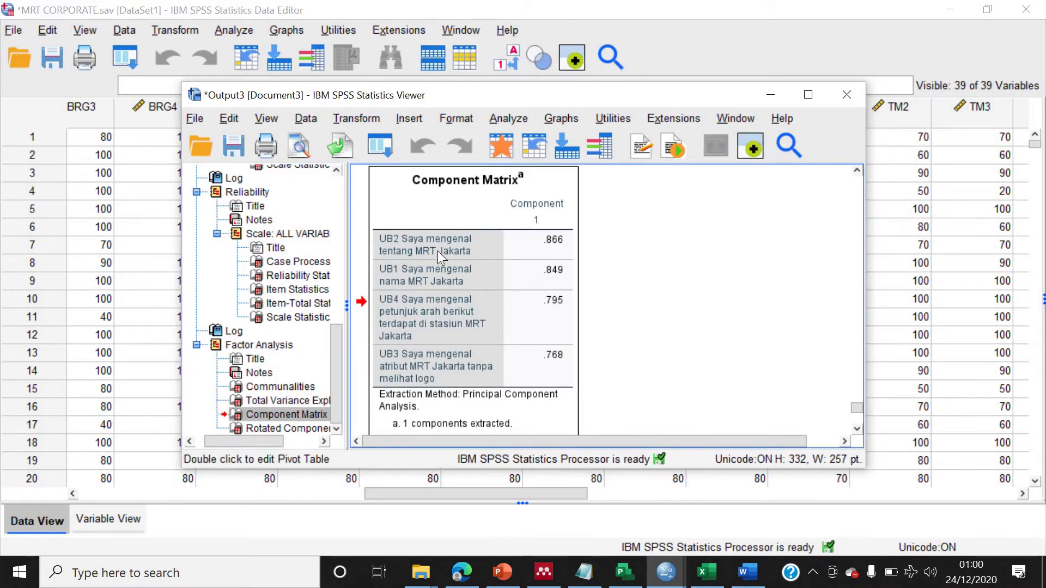
{"action": "right_click", "coordinate": [437, 251]}
{"action": "left_click", "coordinate": [456, 286]}
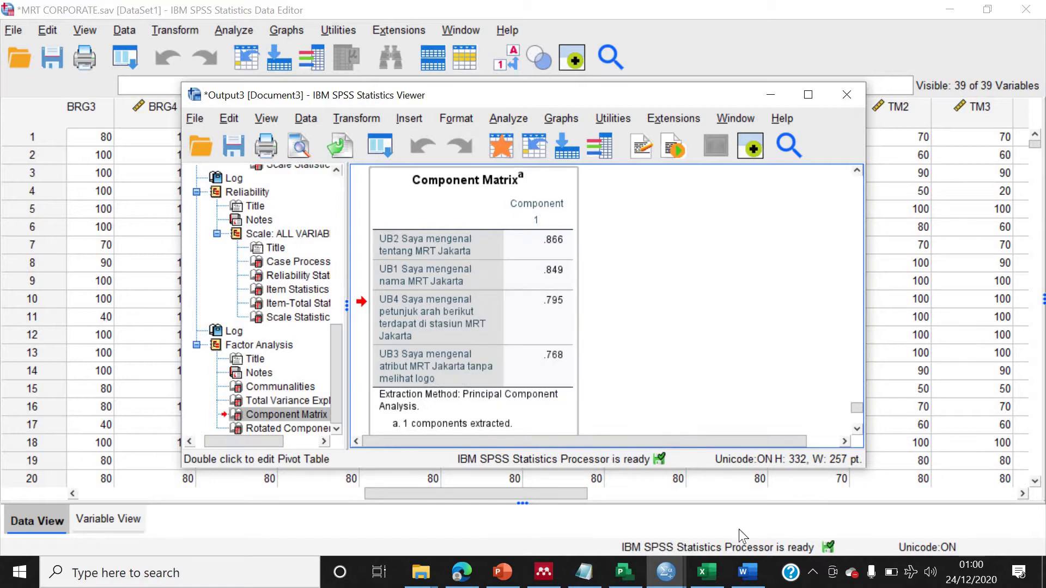
- Switch to Excel, paste the UB component matrix at cell B5 of Sheet2, and widen column B to fit the item texts
{"action": "left_click", "coordinate": [707, 572]}
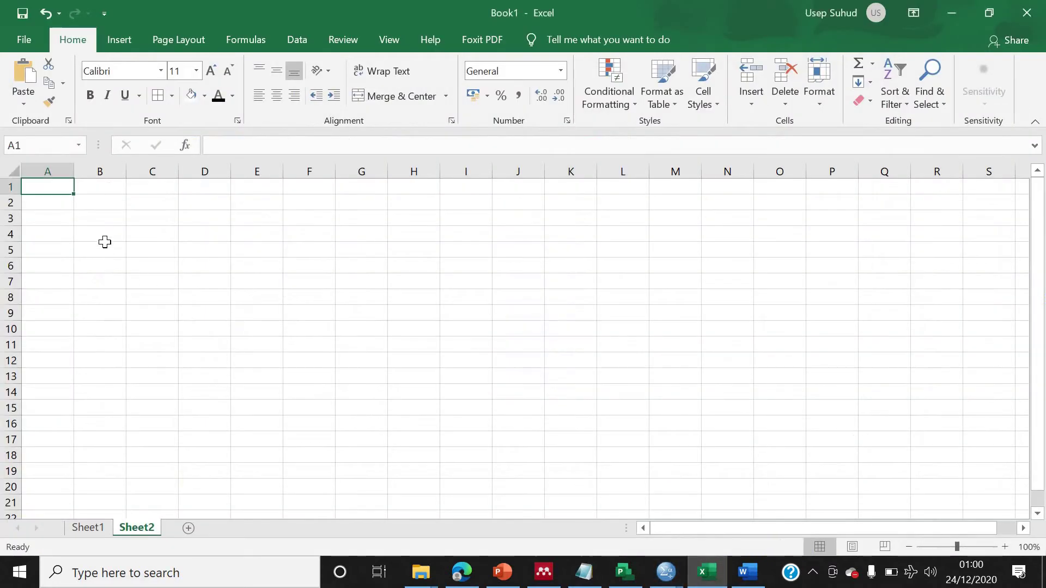
{"action": "left_click", "coordinate": [108, 248]}
{"action": "key", "text": "ctrl+v"}
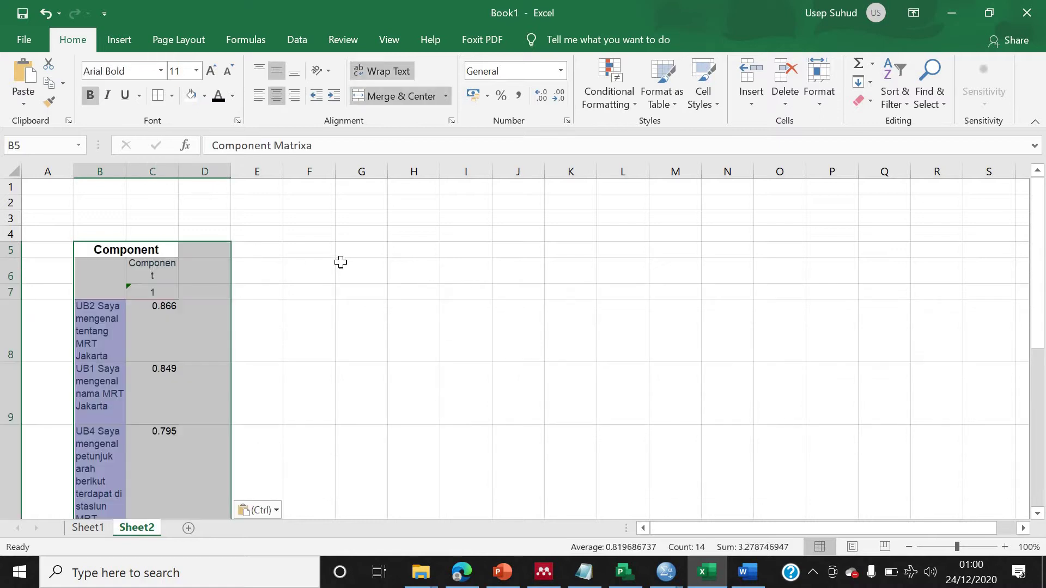
{"action": "left_click", "coordinate": [339, 264]}
{"action": "left_click_drag", "start_coordinate": [317, 149], "coordinate": [333, 148]}
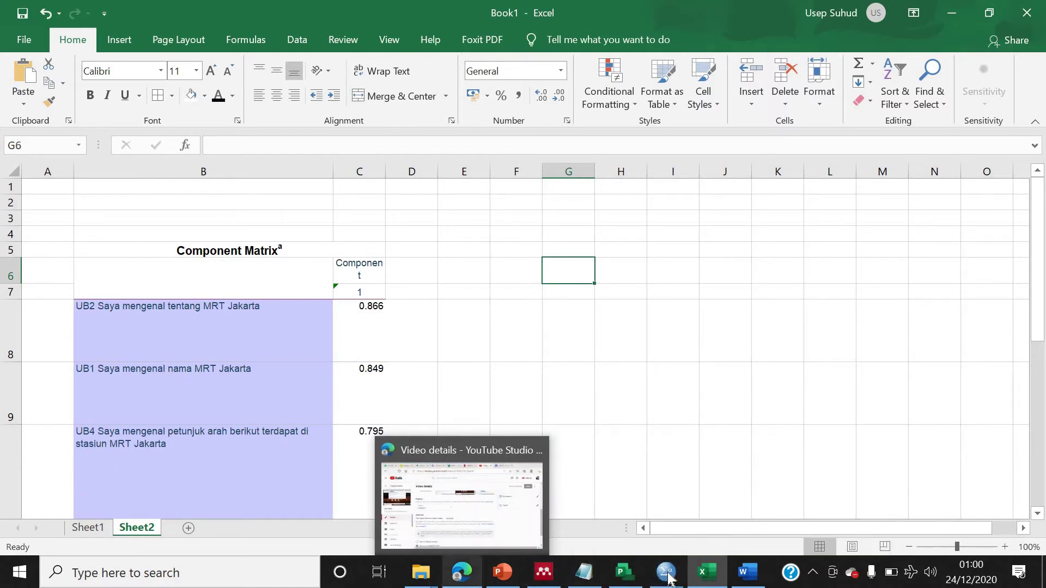
- Return to the SPSS dataset MRT CORPORATE.sav, reopen Factor analysis and remove UB1 to UB4 from the analysis variables
{"action": "mouse_move", "coordinate": [666, 572]}
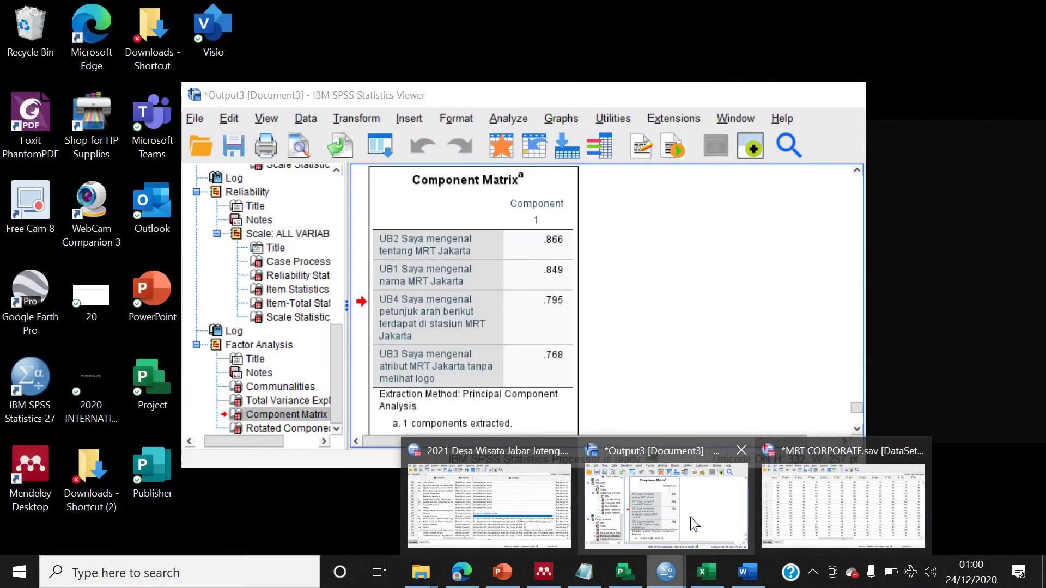
{"action": "left_click", "coordinate": [843, 504]}
{"action": "left_click", "coordinate": [252, 32]}
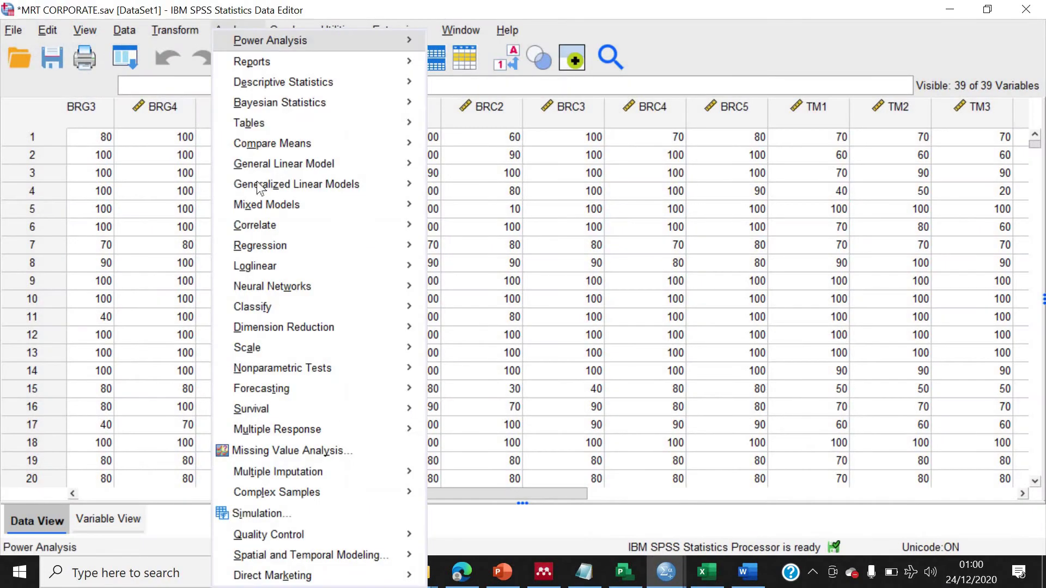
{"action": "mouse_move", "coordinate": [318, 328]}
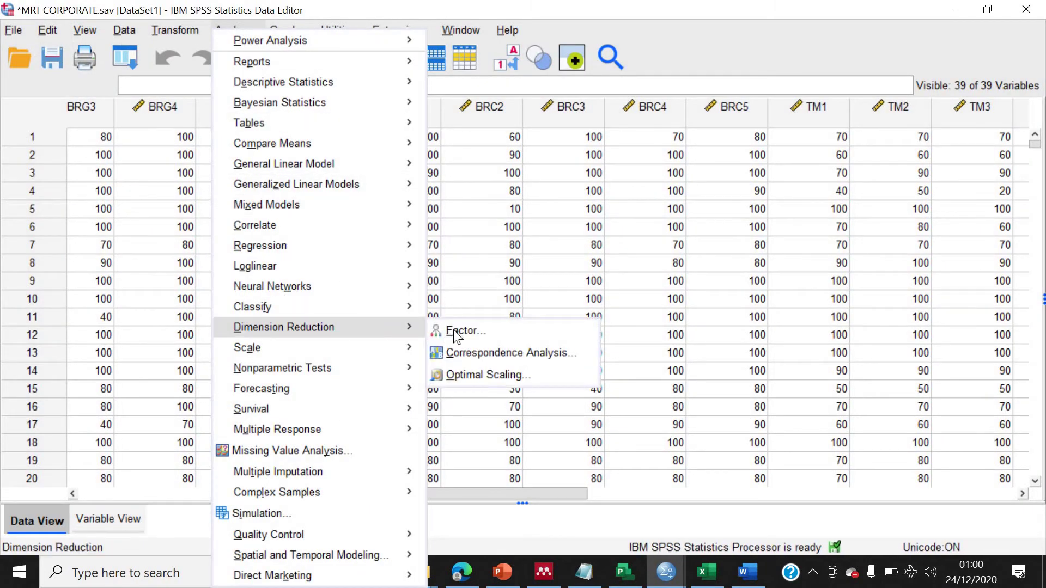
{"action": "left_click", "coordinate": [561, 325]}
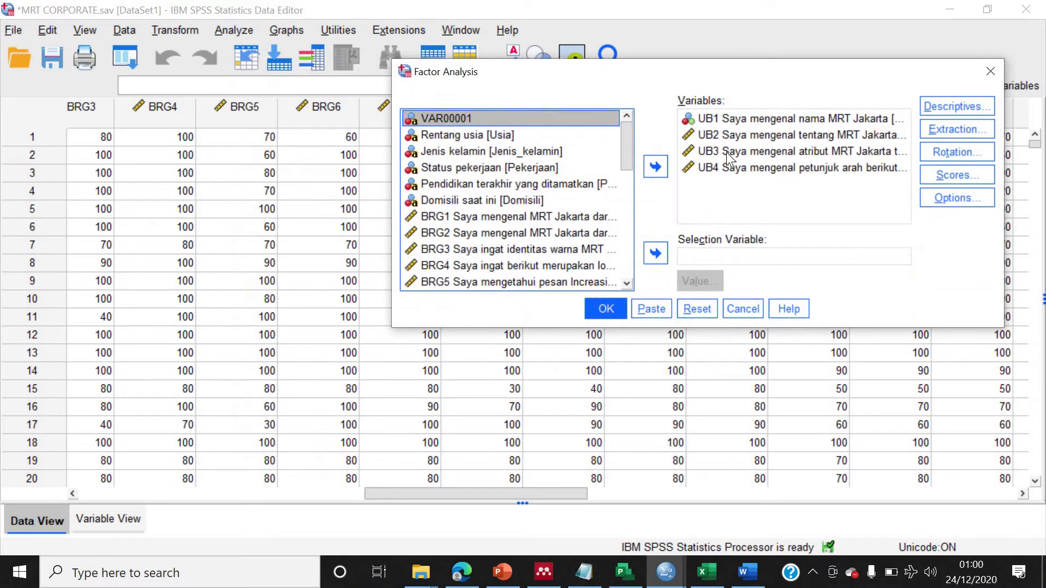
{"action": "left_click", "coordinate": [726, 152]}
{"action": "key", "text": "ctrl+a"}
{"action": "left_click", "coordinate": [655, 167]}
- Add the items BRG1 to BRG6 as analysis variables and run the factor analysis
{"action": "scroll", "coordinate": [486, 185], "scroll_direction": "down", "scroll_amount": 2}
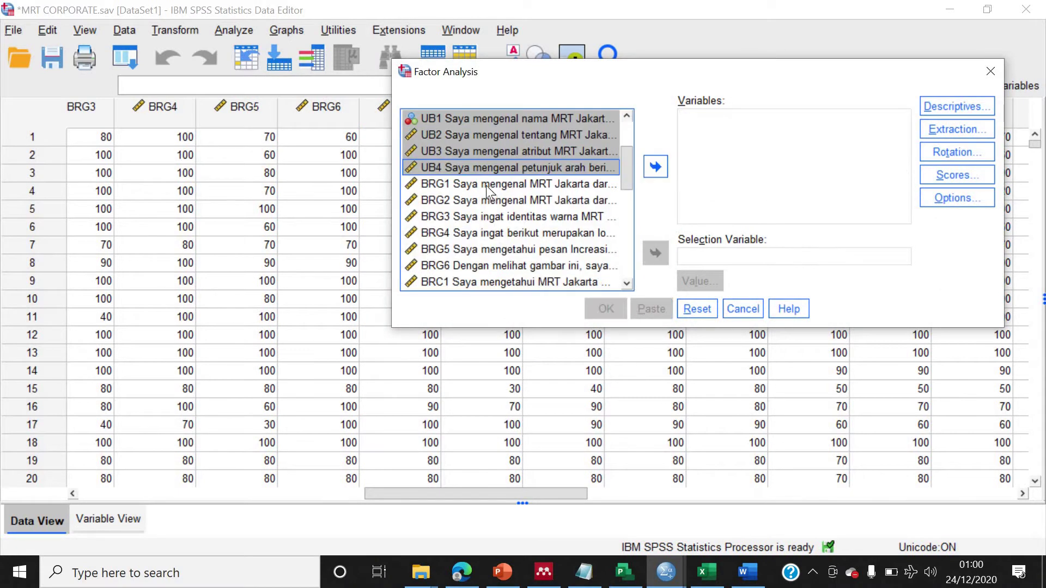
{"action": "left_click", "coordinate": [486, 185]}
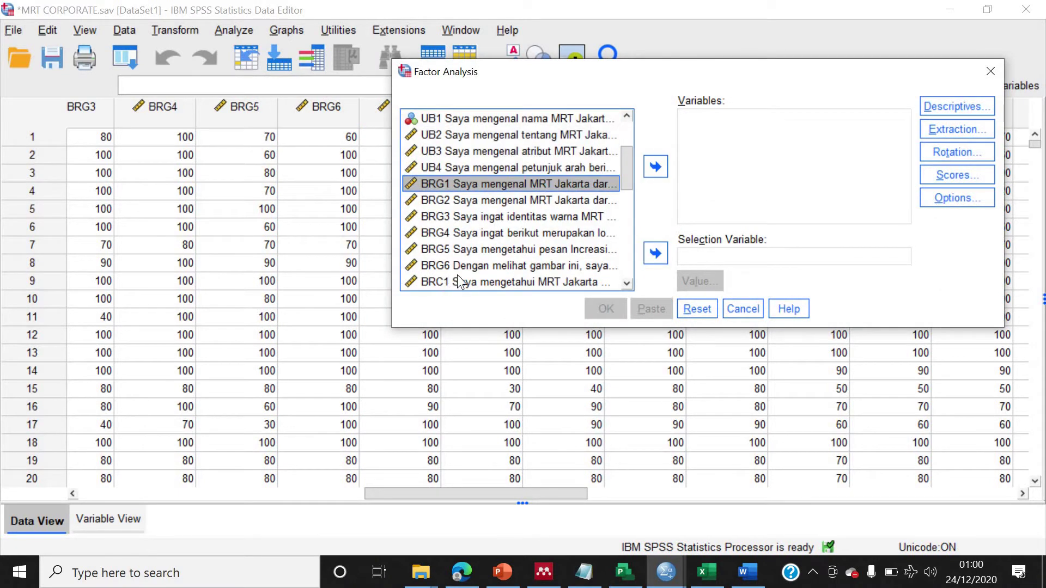
{"action": "left_click", "coordinate": [459, 267], "text": "shift"}
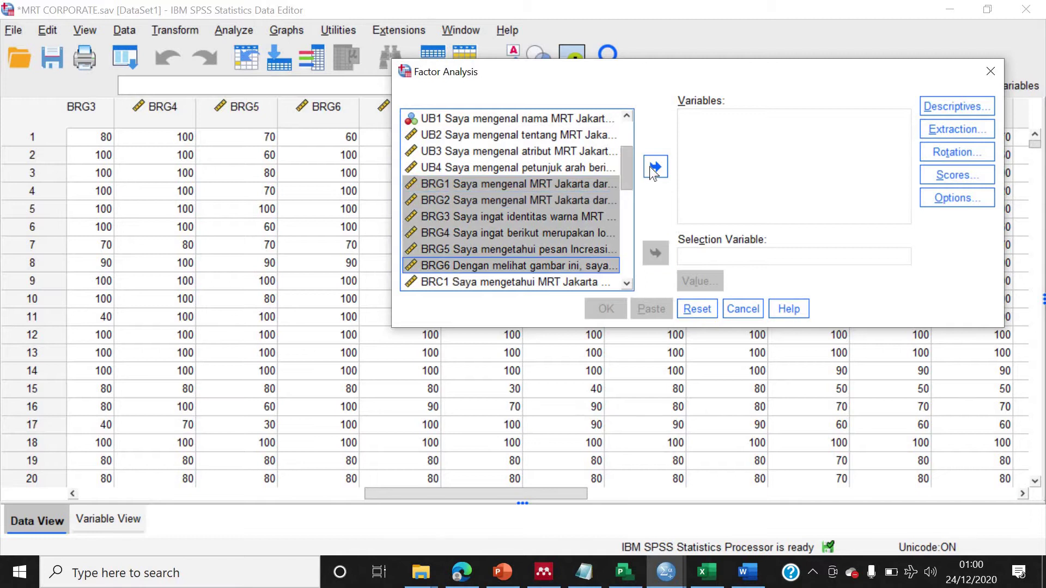
{"action": "left_click", "coordinate": [655, 170]}
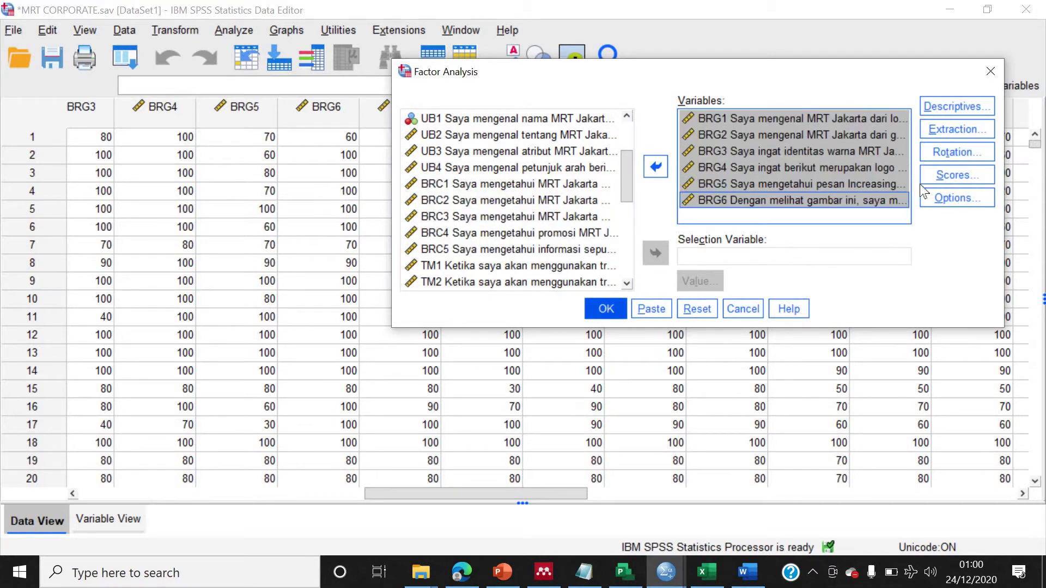
{"action": "left_click", "coordinate": [605, 307]}
- Copy the Component Matrix table of the BRG items from the new factor analysis output
{"action": "scroll", "coordinate": [419, 295], "scroll_direction": "down", "scroll_amount": 15}
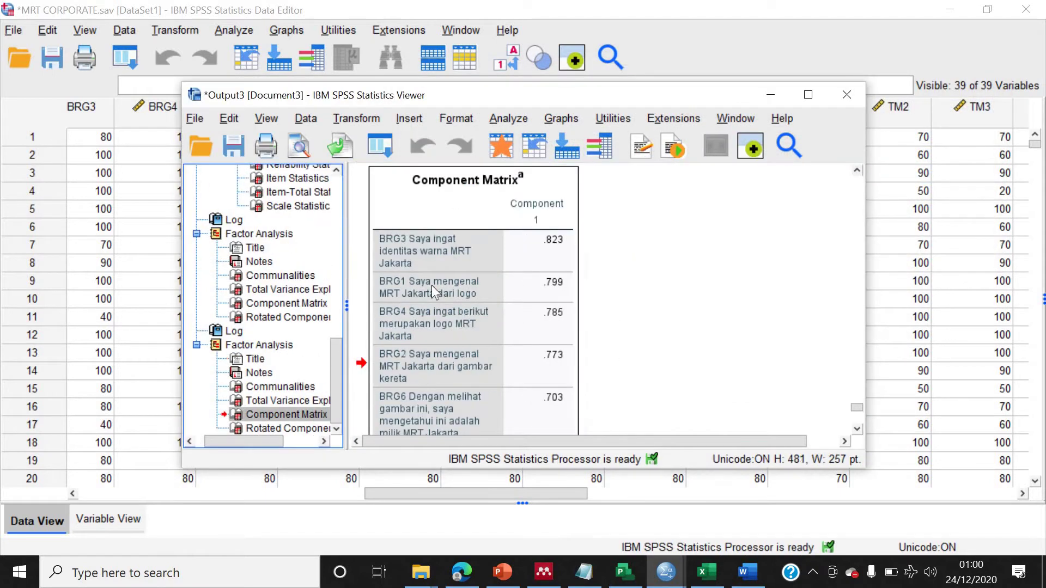
{"action": "left_click", "coordinate": [431, 286]}
{"action": "right_click", "coordinate": [432, 285]}
{"action": "key", "text": "Return"}
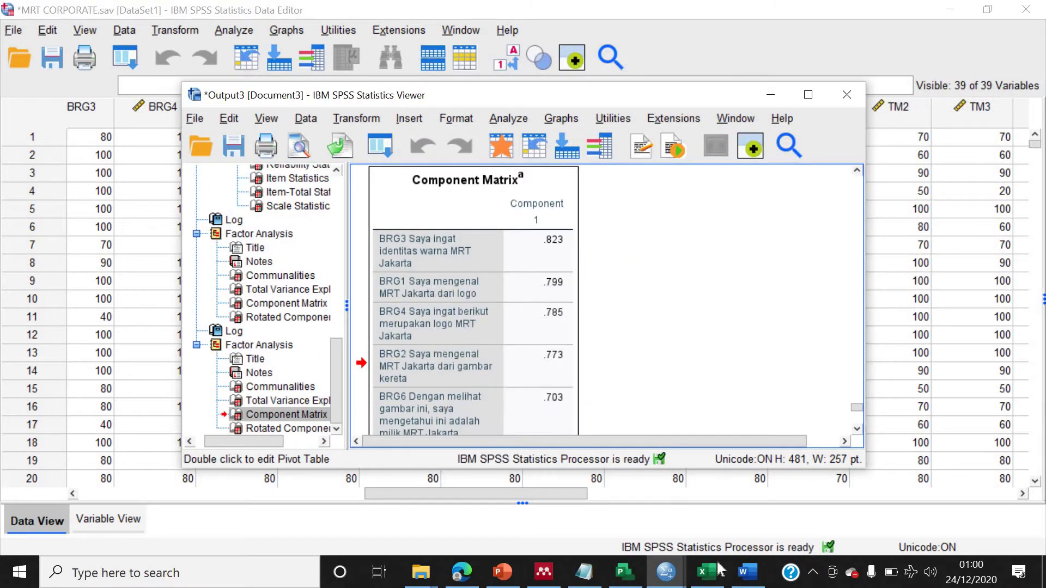
- Switch to Excel, paste the BRG component matrix at cell B17, and clear the extraction notes in rows 26 and 27
{"action": "left_click", "coordinate": [710, 578]}
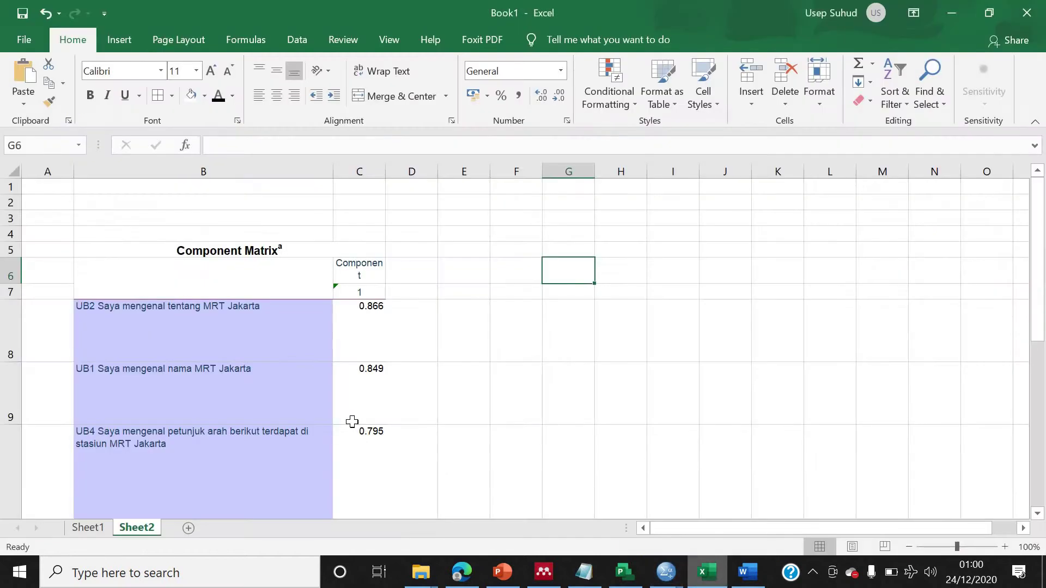
{"action": "scroll", "coordinate": [350, 419], "scroll_direction": "down", "scroll_amount": 4}
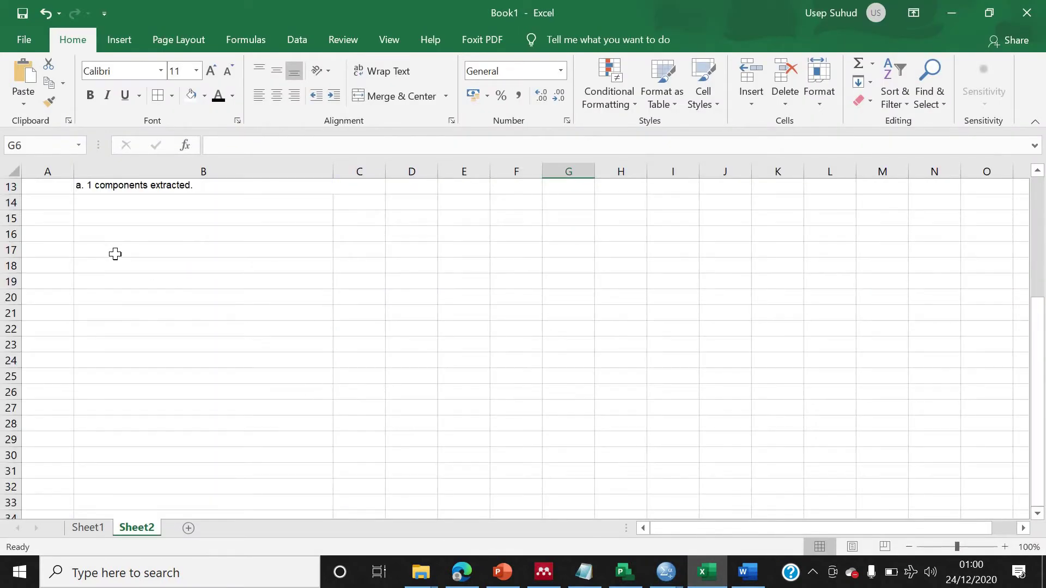
{"action": "left_click", "coordinate": [115, 254]}
{"action": "key", "text": "ctrl+v"}
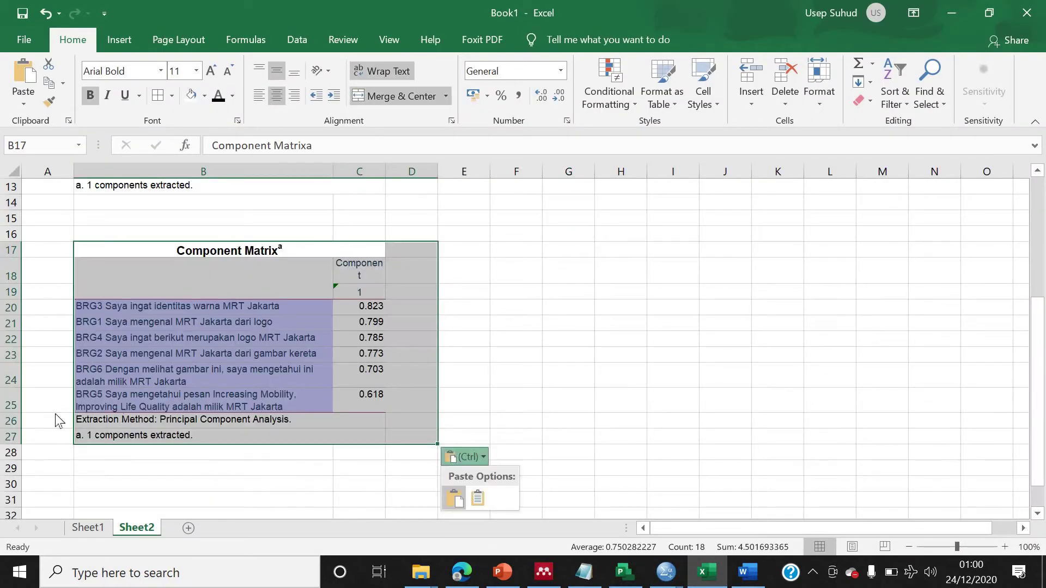
{"action": "left_click_drag", "start_coordinate": [10, 420], "coordinate": [12, 436]}
{"action": "key", "text": "Delete"}
- Format the whole Sheet2 in Times New Roman at font size 12
{"action": "scroll", "coordinate": [140, 338], "scroll_direction": "up", "scroll_amount": 2}
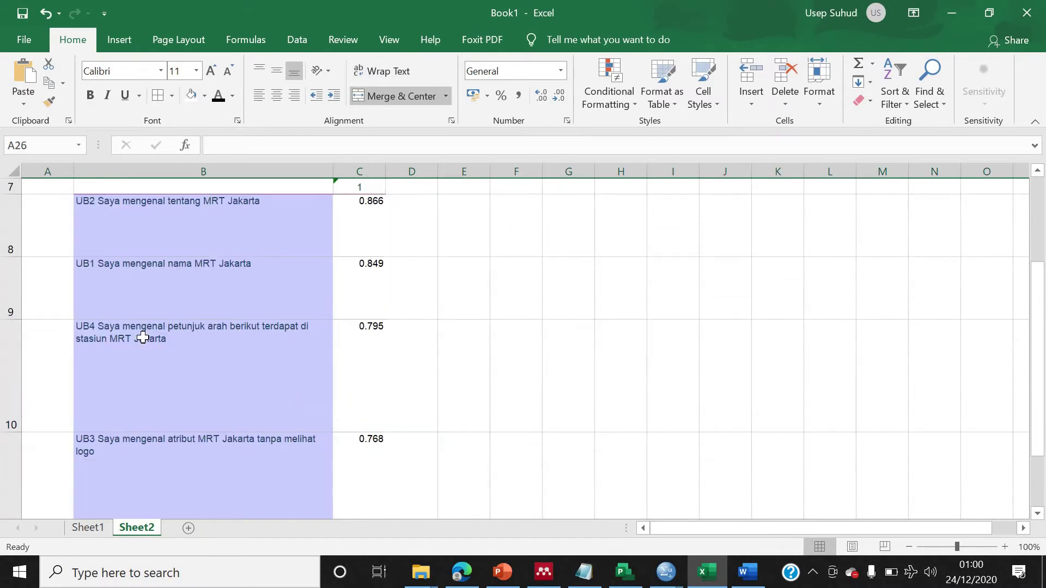
{"action": "left_click", "coordinate": [10, 171]}
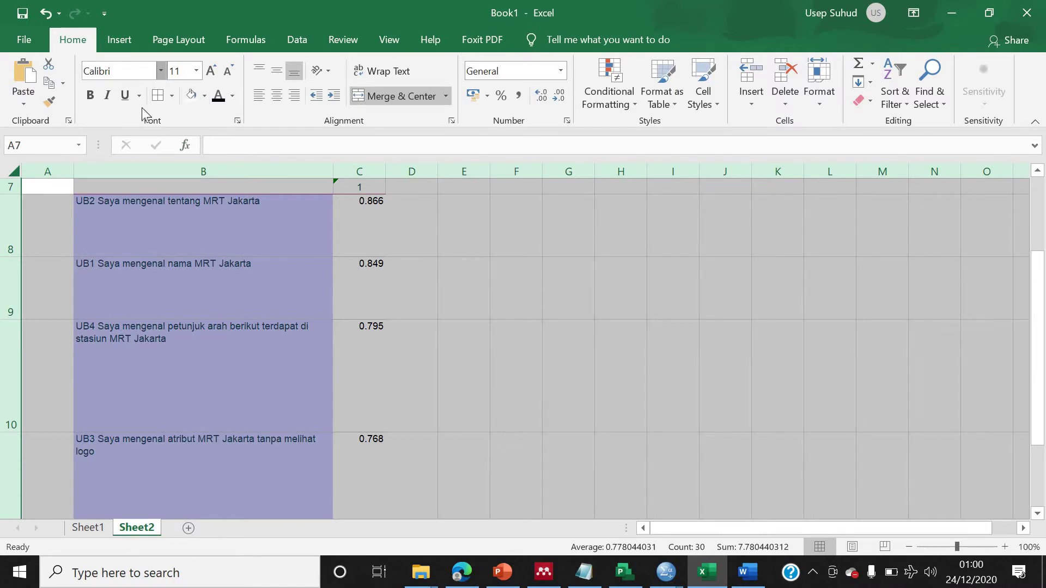
{"action": "left_click", "coordinate": [161, 72]}
{"action": "type", "text": "Times New Roma"}
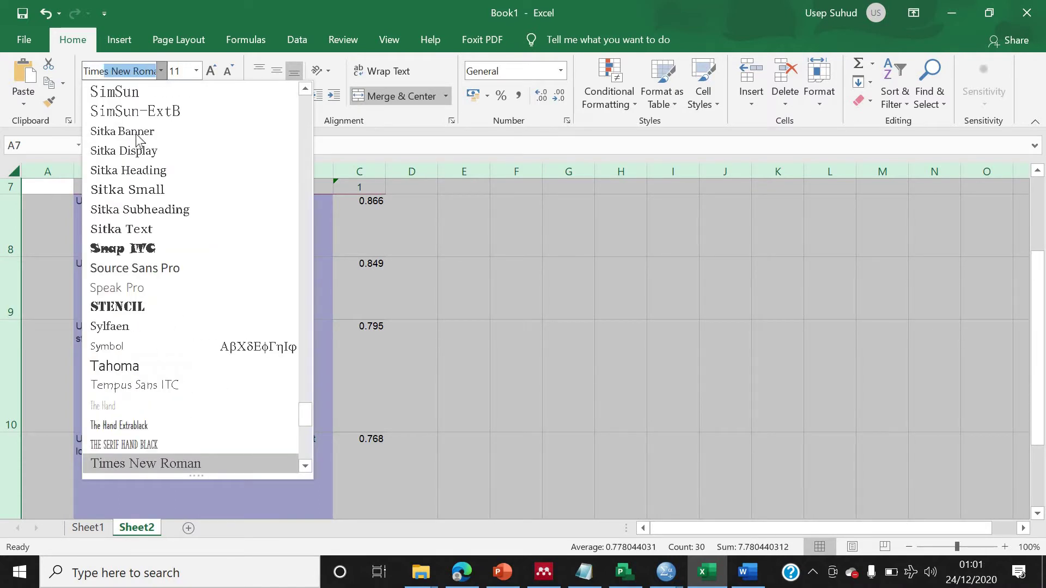
{"action": "key", "text": "Return"}
{"action": "left_click", "coordinate": [197, 70]}
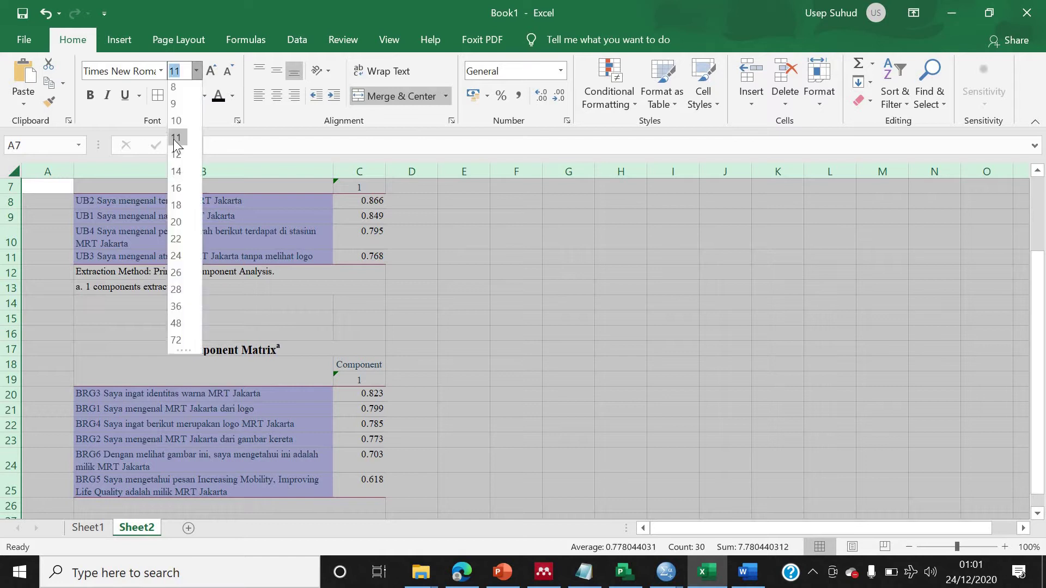
{"action": "left_click", "coordinate": [176, 155]}
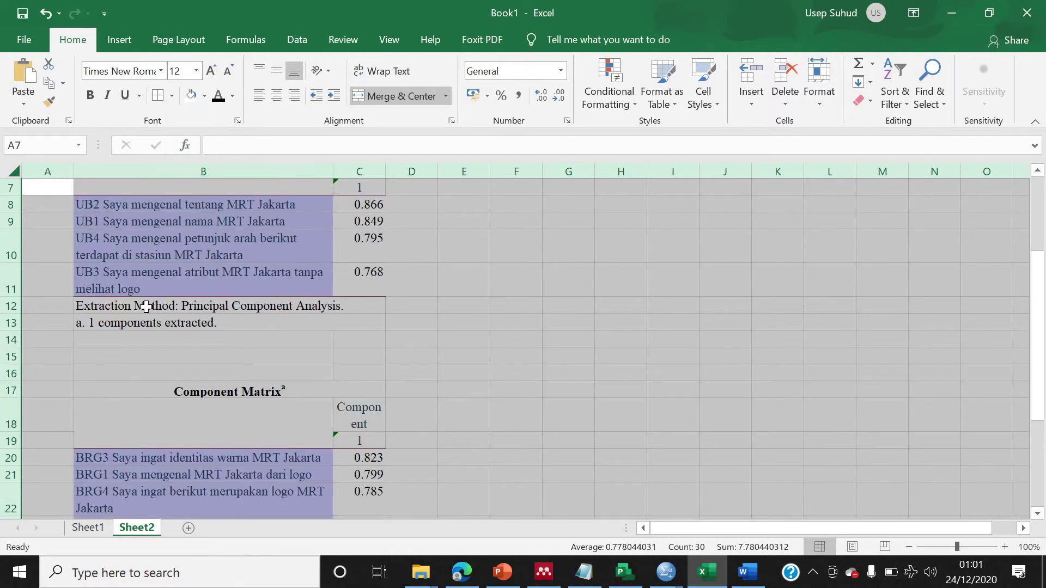
- Delete rows 12 to 18, removing the UB extraction notes, blank rows and second table heading between the UB and BRG blocks
{"action": "left_click", "coordinate": [568, 280]}
{"action": "left_click_drag", "start_coordinate": [16, 306], "coordinate": [11, 423]}
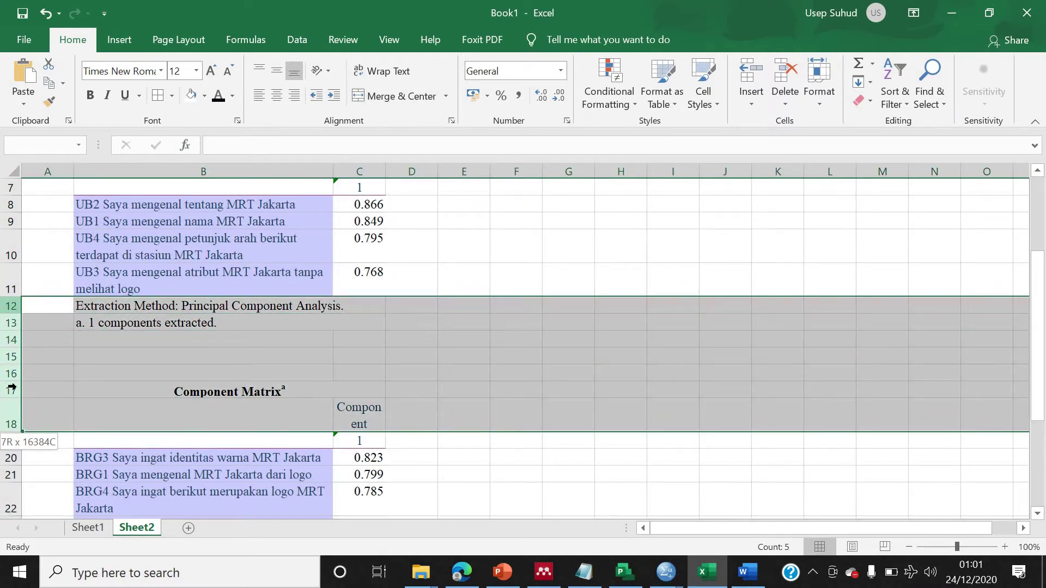
{"action": "right_click", "coordinate": [12, 340]}
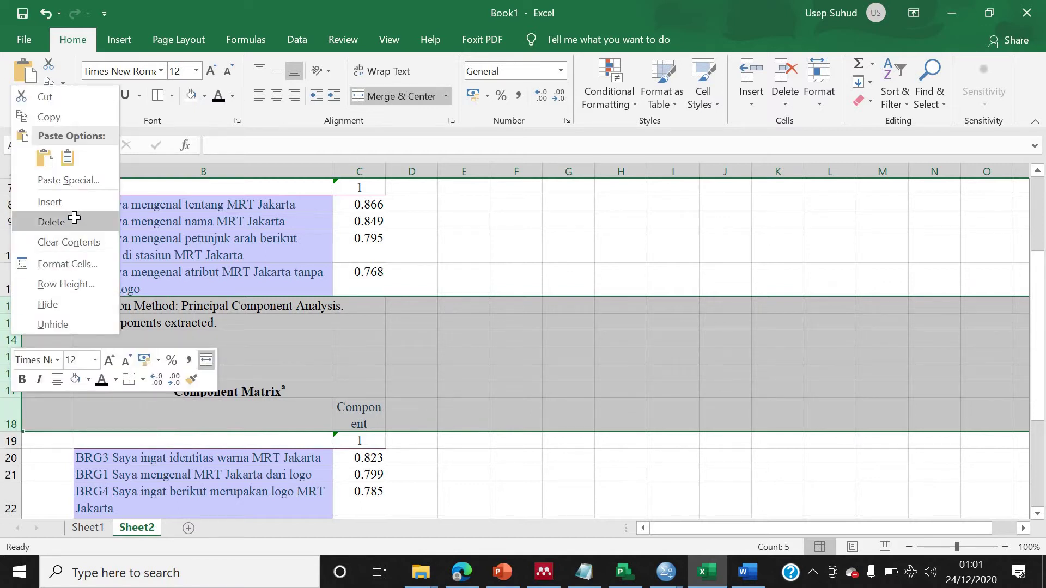
{"action": "left_click", "coordinate": [49, 222]}
{"action": "left_click", "coordinate": [463, 339]}
{"action": "scroll", "coordinate": [391, 222], "scroll_direction": "up", "scroll_amount": 1}
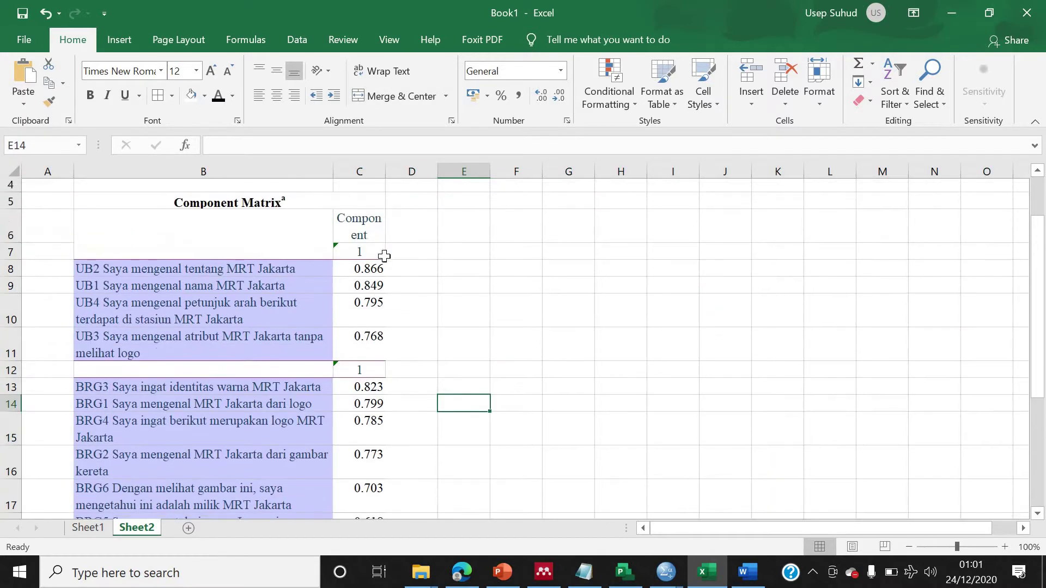
- Widen column C, change the header in C6 to "Factor loadings", and clear the 1 in C7
{"action": "left_click_drag", "start_coordinate": [387, 171], "coordinate": [420, 171]}
{"action": "left_click", "coordinate": [379, 224]}
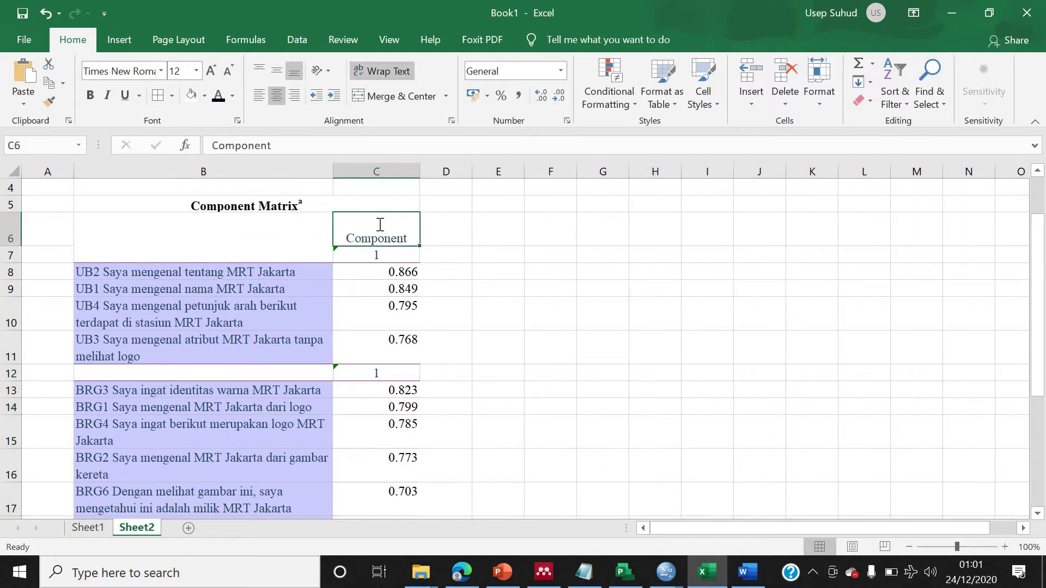
{"action": "type", "text": "FActor loadings"}
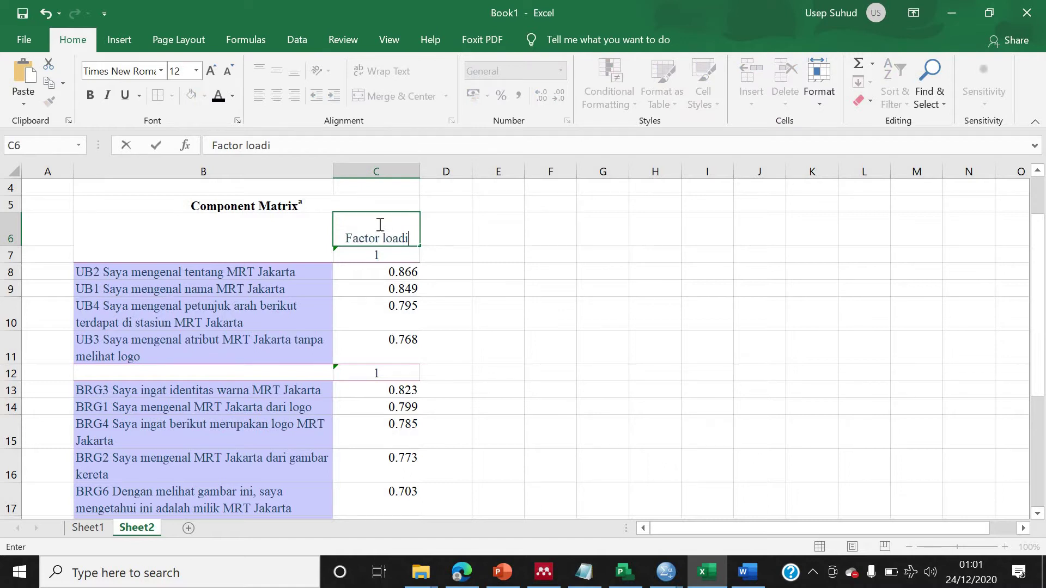
{"action": "left_click", "coordinate": [376, 258]}
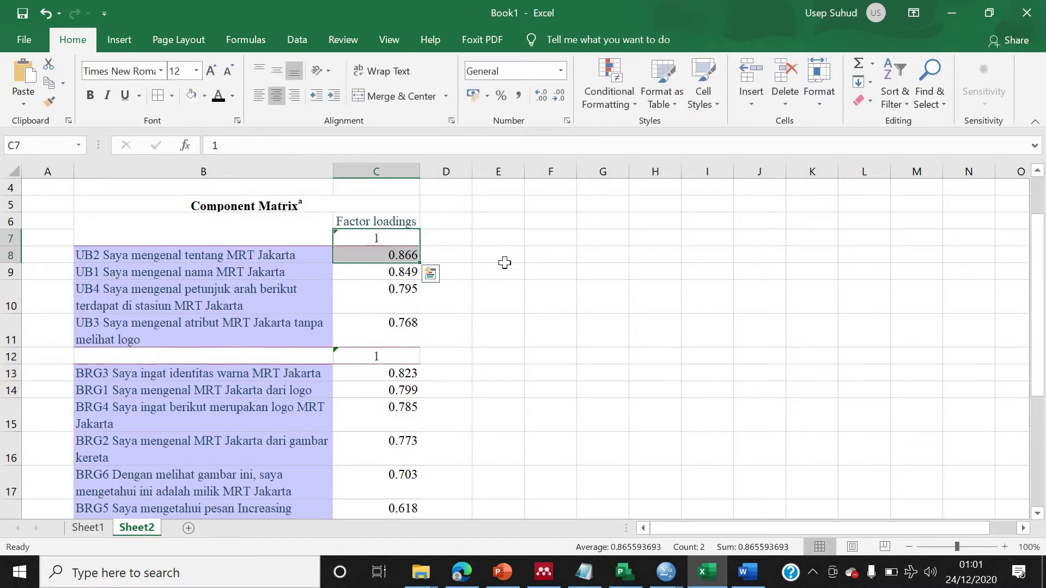
{"action": "left_click", "coordinate": [377, 234]}
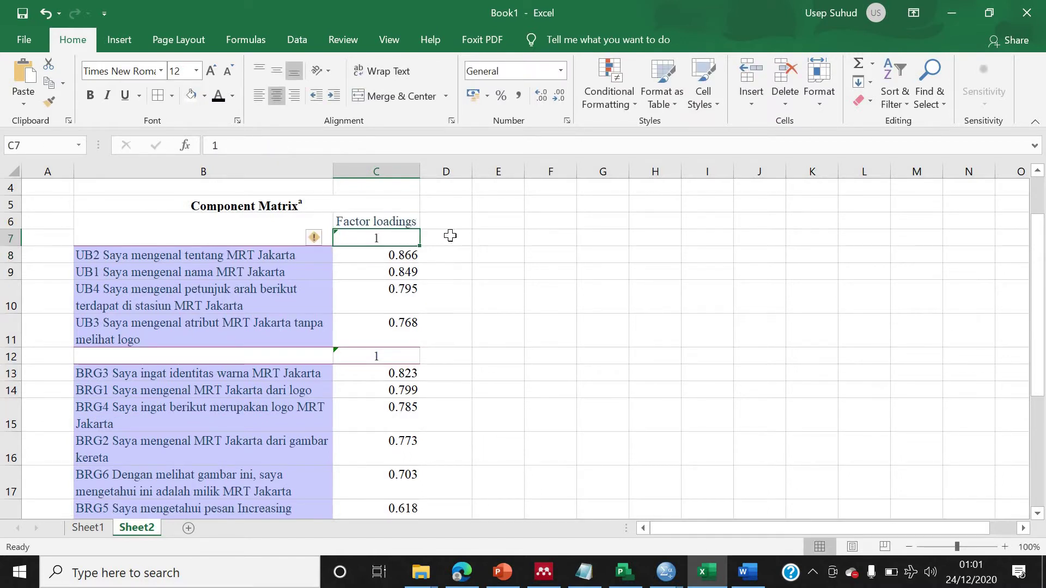
- Enter "indikator" in the merged header cell at B6 and unmerge it from B7
{"action": "left_click", "coordinate": [218, 238]}
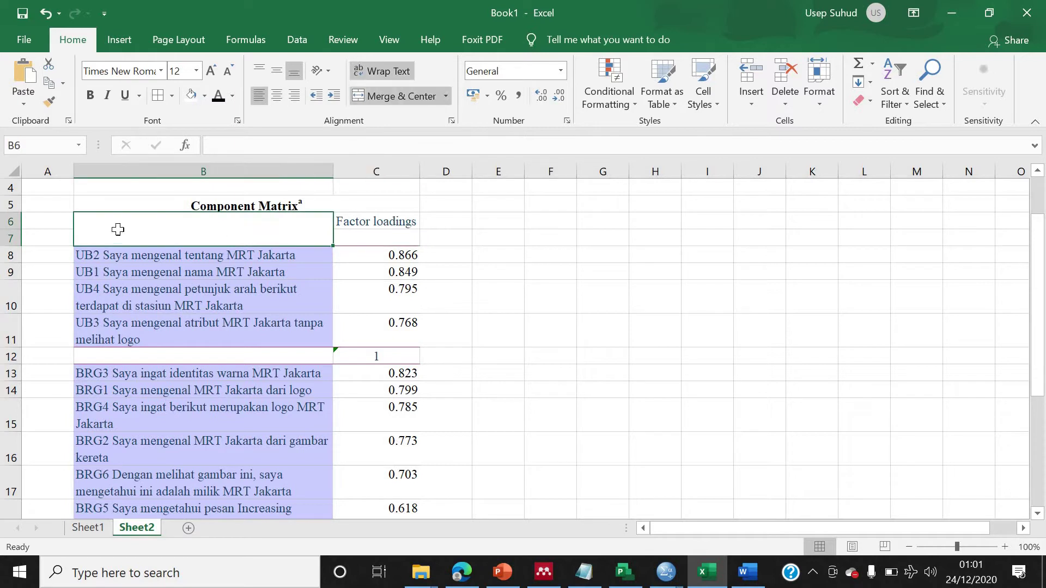
{"action": "left_click_drag", "start_coordinate": [10, 238], "coordinate": [80, 232]}
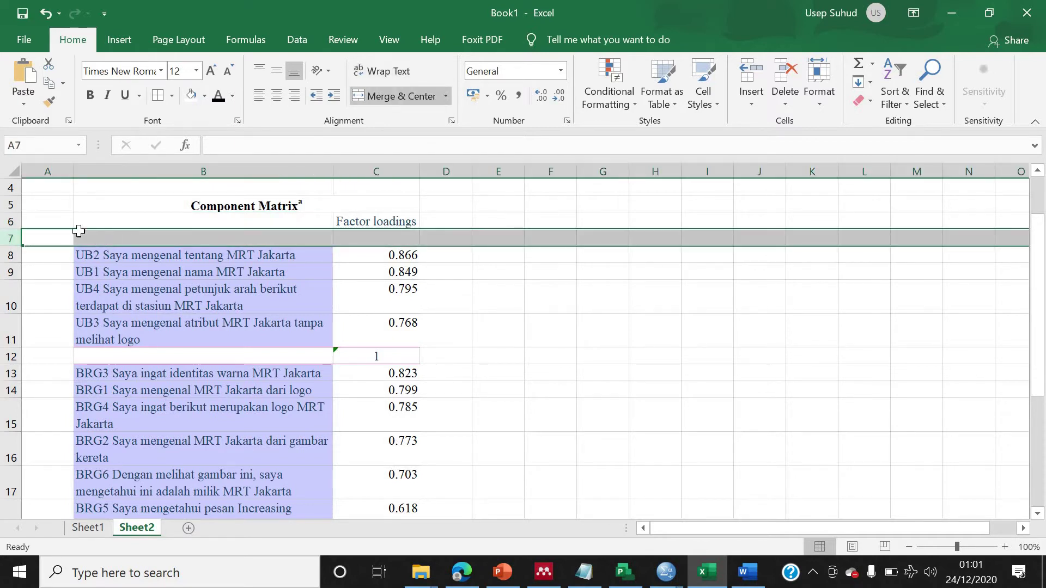
{"action": "left_click", "coordinate": [124, 234]}
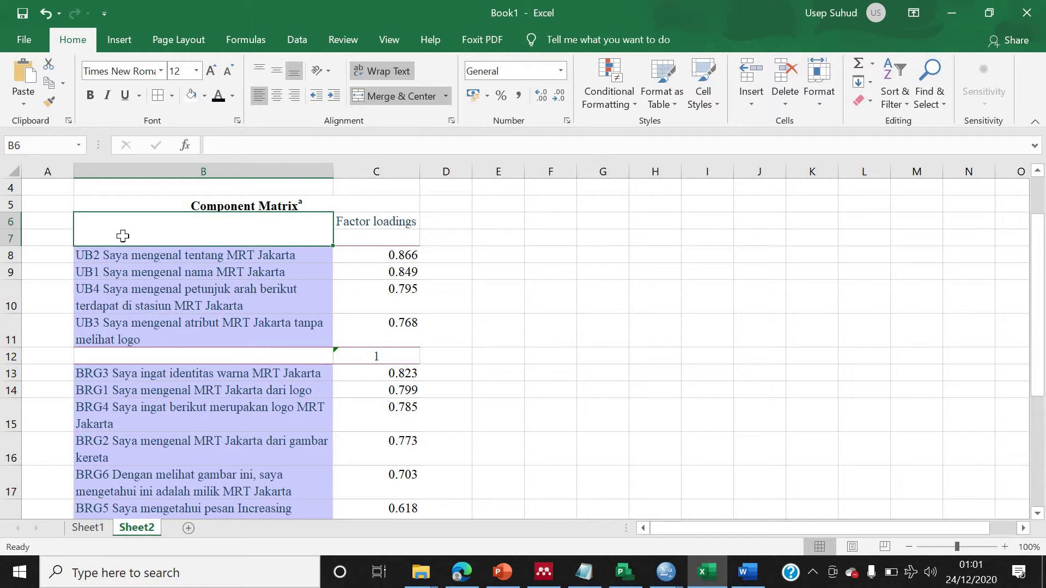
{"action": "type", "text": "I"}
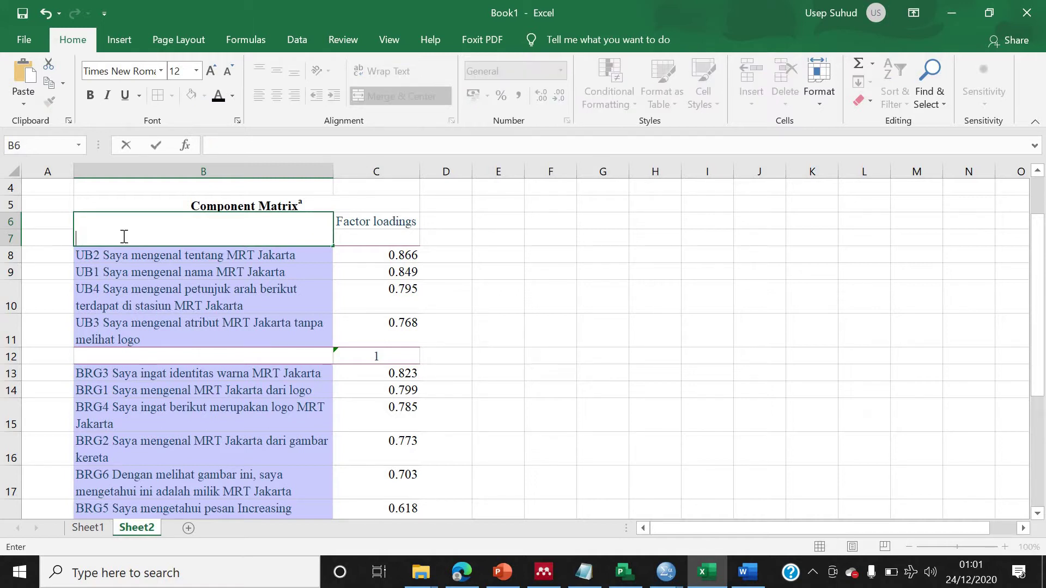
{"action": "type", "text": "ndikator"}
{"action": "left_click", "coordinate": [362, 304]}
{"action": "left_click", "coordinate": [259, 239]}
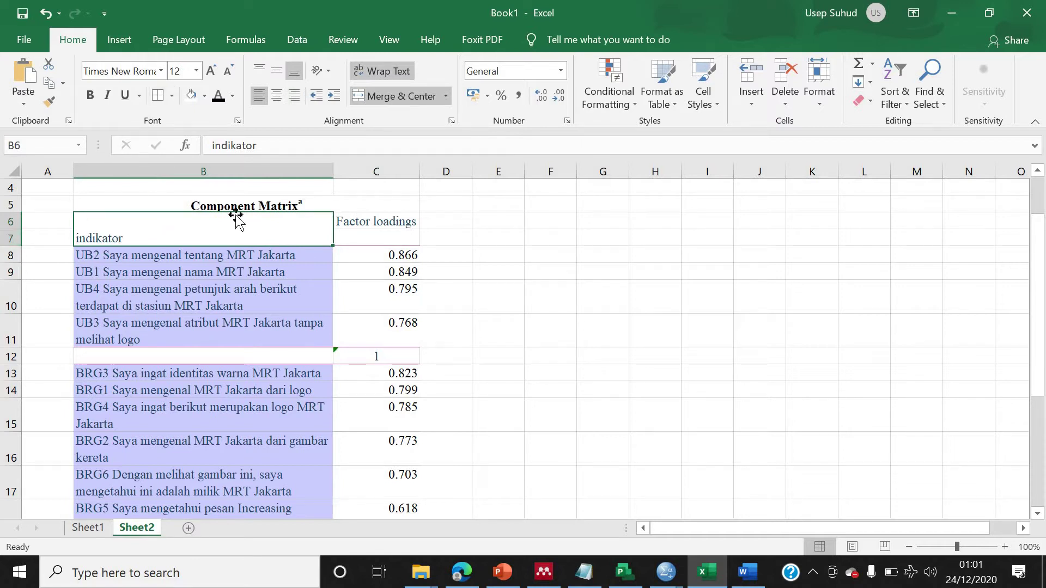
{"action": "left_click", "coordinate": [392, 96]}
{"action": "left_click", "coordinate": [165, 218]}
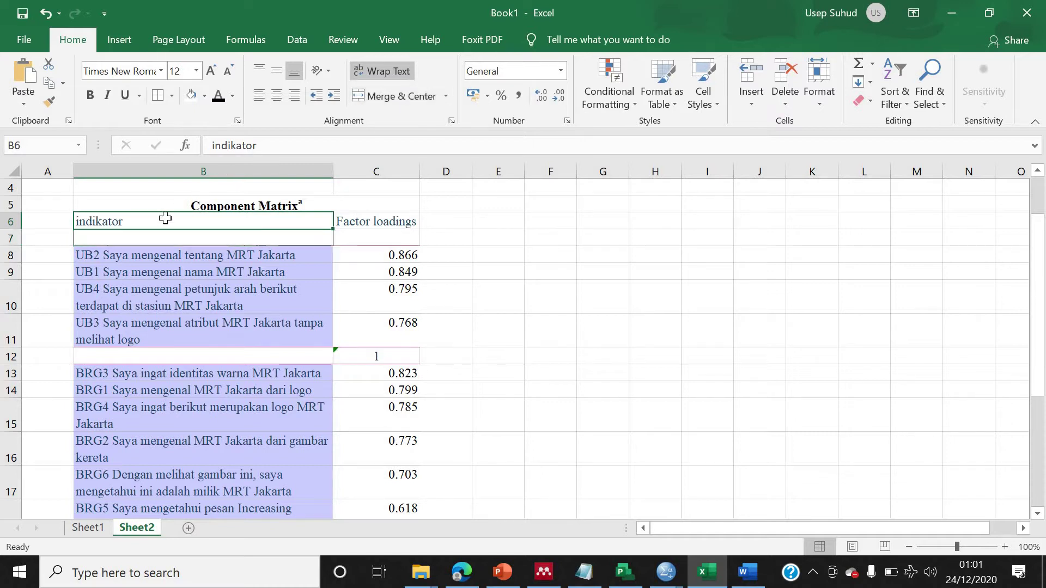
- Label the two item groups by entering "UB" in B7 and "BRG" in B12
{"action": "left_click", "coordinate": [133, 241]}
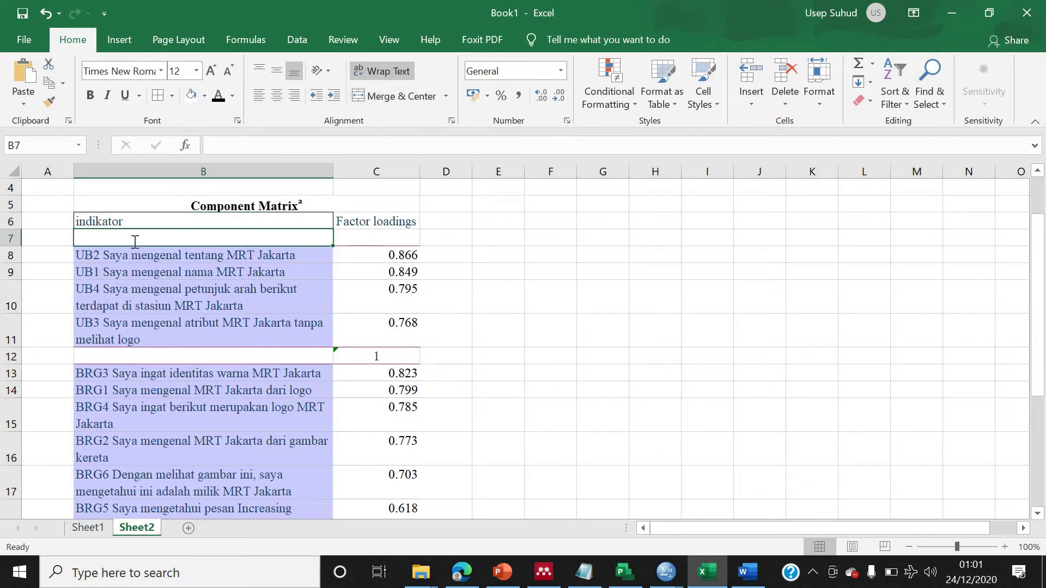
{"action": "type", "text": "UB"}
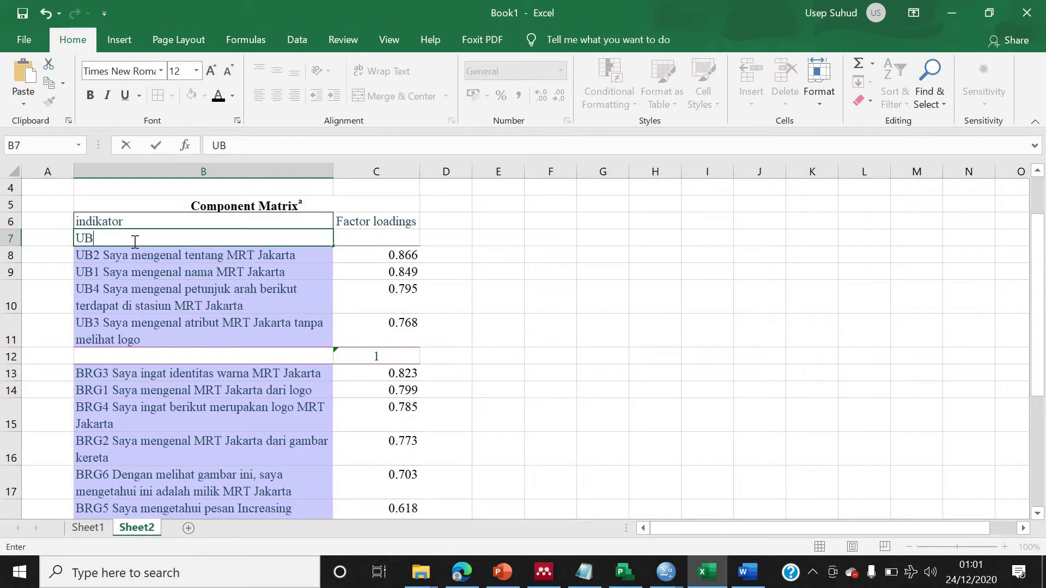
{"action": "left_click", "coordinate": [104, 362]}
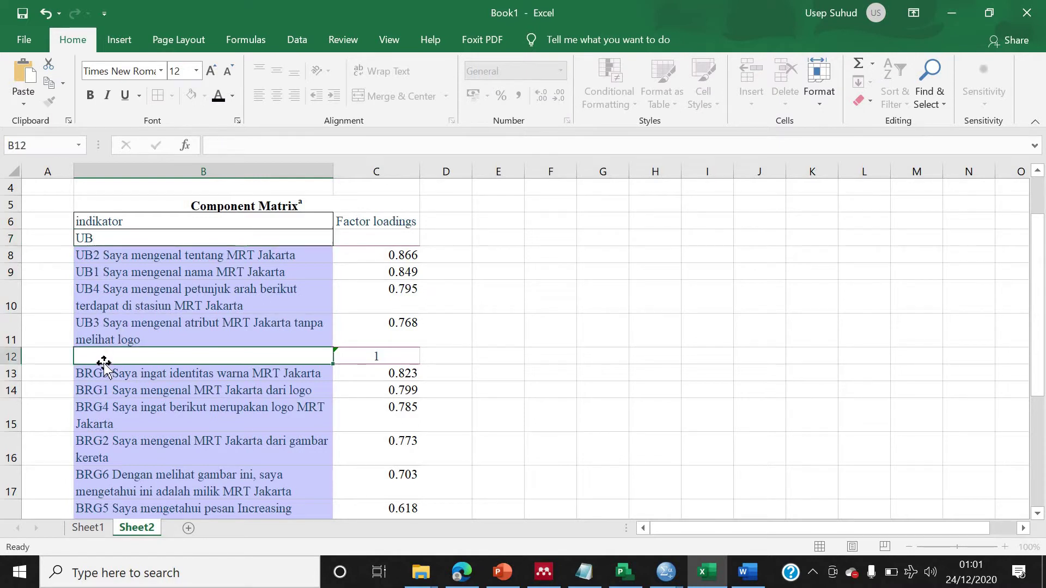
{"action": "type", "text": "BRG"}
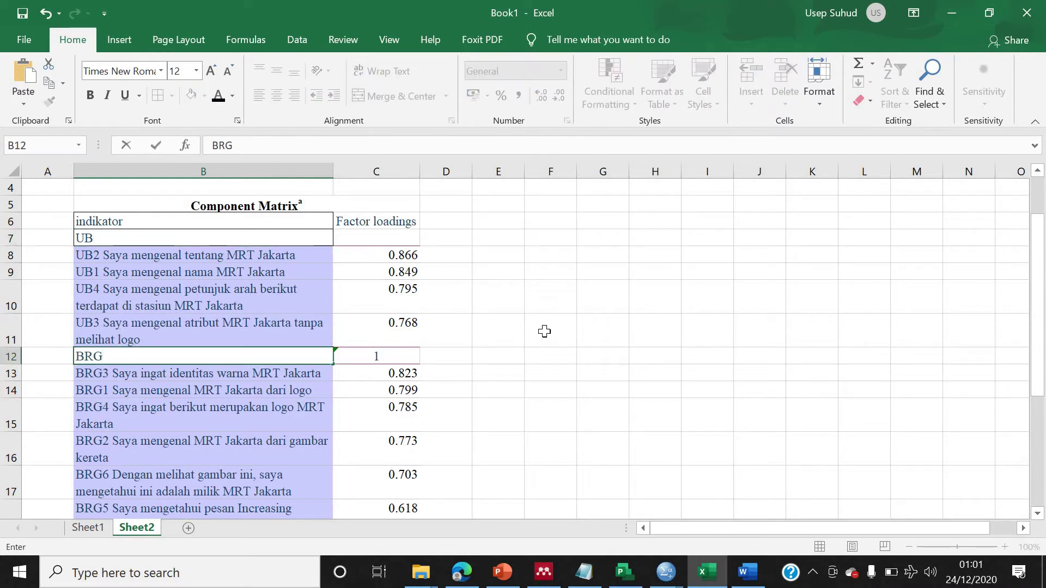
{"action": "left_click", "coordinate": [545, 330]}
- Center column C horizontally, then widen column D and enter the header "Crobach's alpha" in D6
{"action": "left_click", "coordinate": [393, 171]}
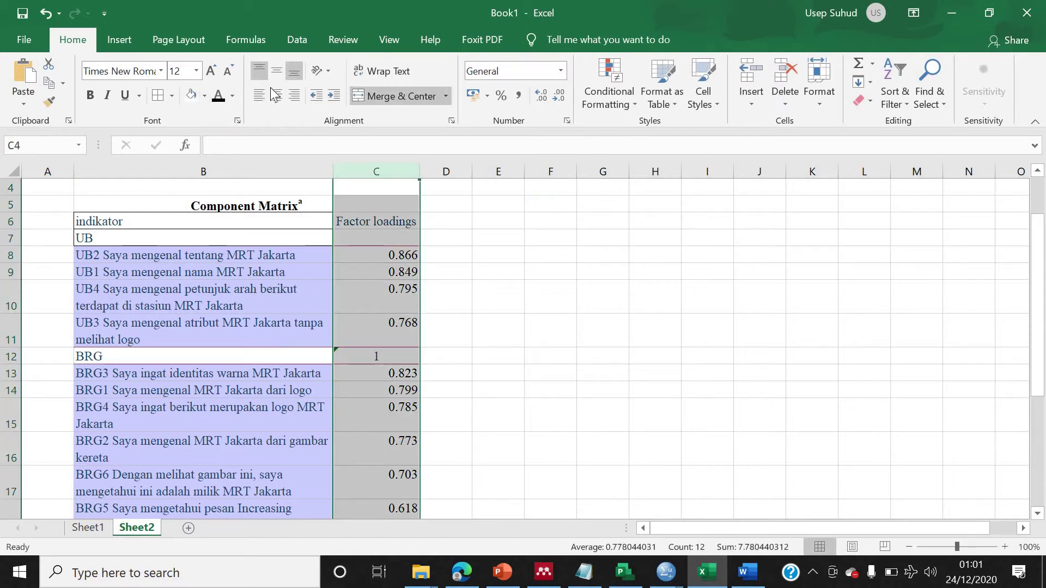
{"action": "left_click", "coordinate": [458, 224]}
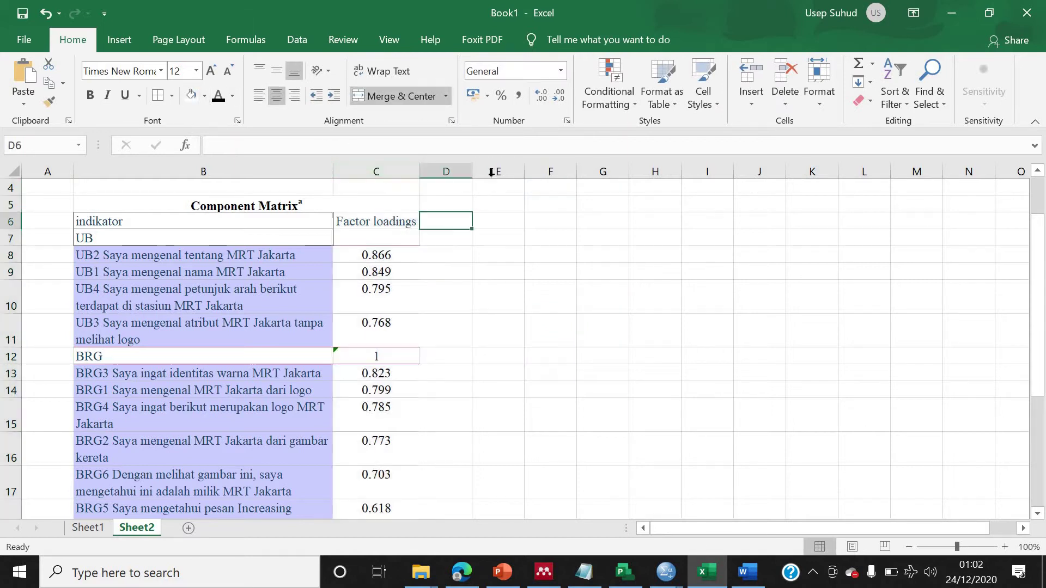
{"action": "left_click_drag", "start_coordinate": [471, 165], "coordinate": [524, 168]}
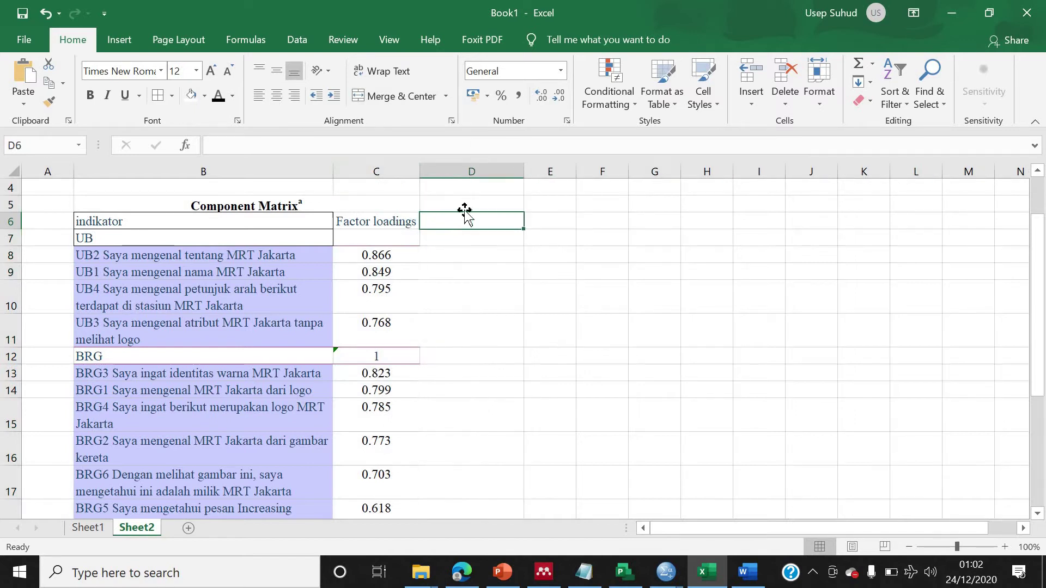
{"action": "type", "text": "Crobanc"}
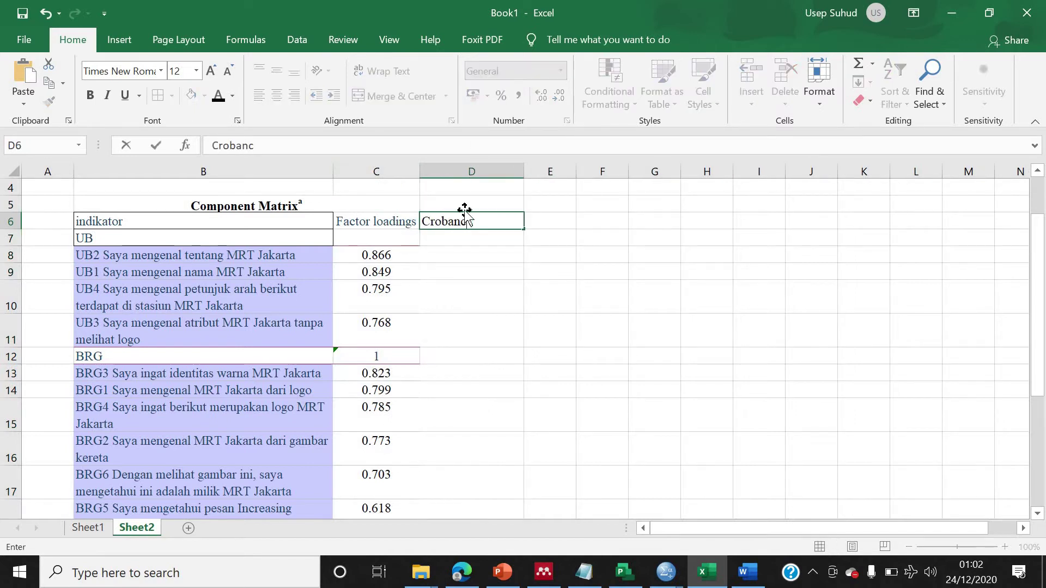
{"action": "key", "text": "BackSpace"}
{"action": "key", "text": "BackSpace"}
{"action": "type", "text": "ch's alpha"}
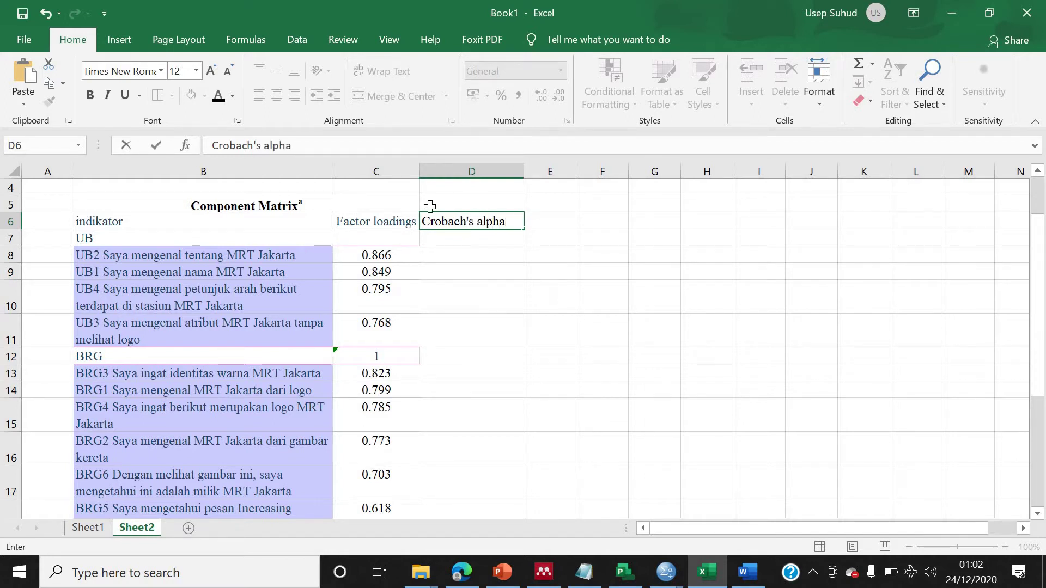
{"action": "left_click", "coordinate": [478, 288]}
- Center the contents of columns C and D horizontally
{"action": "left_click_drag", "start_coordinate": [457, 173], "coordinate": [375, 172]}
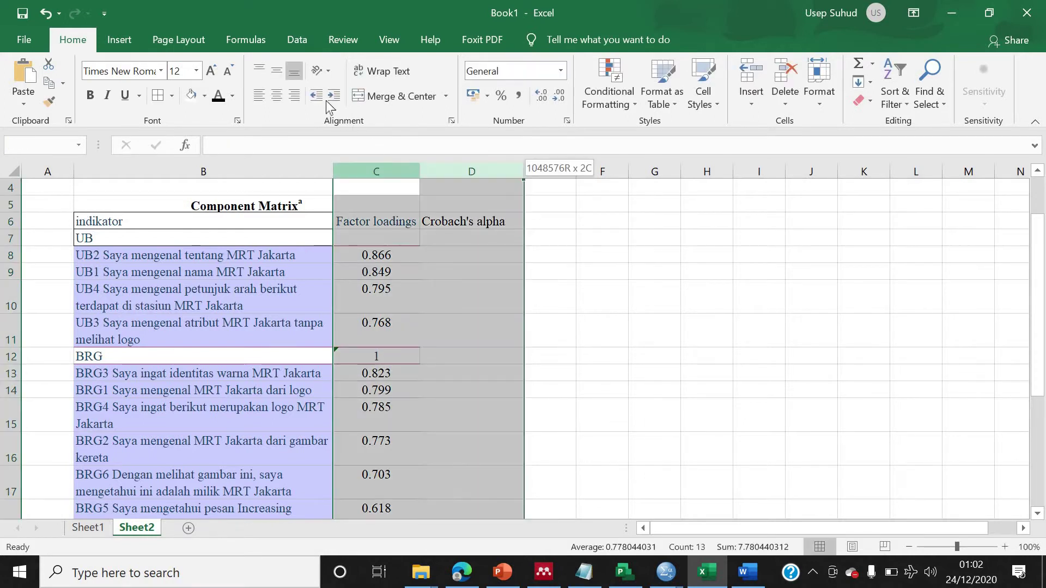
{"action": "left_click", "coordinate": [275, 96]}
{"action": "left_click", "coordinate": [275, 96]}
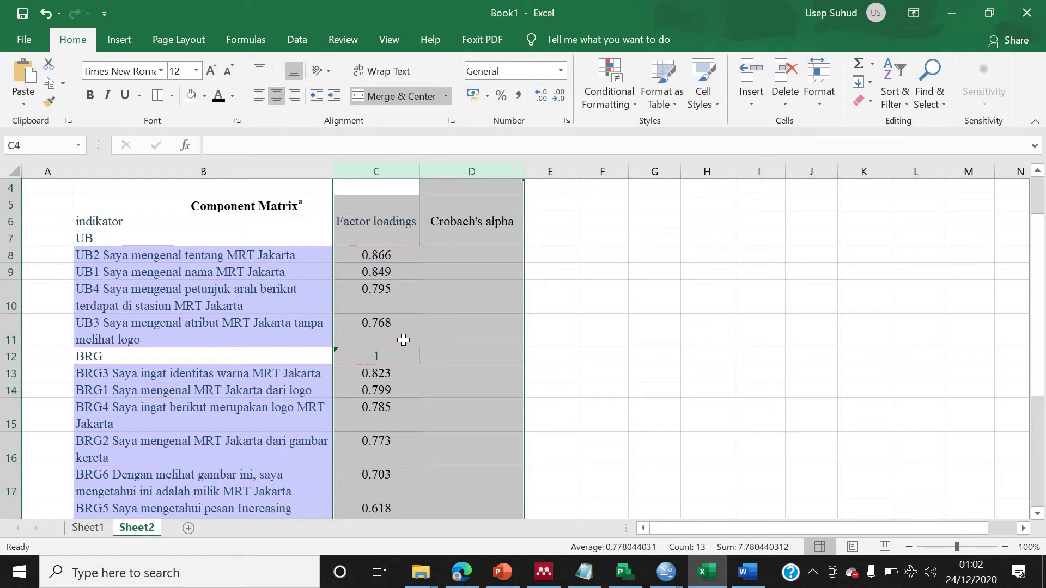
{"action": "left_click", "coordinate": [391, 356]}
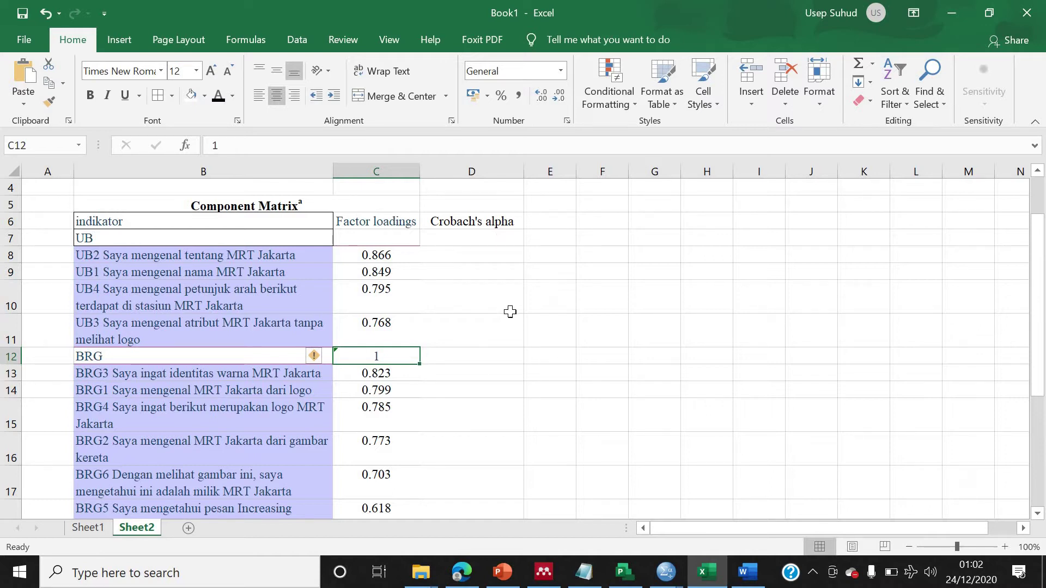
- Switch to the SPSS Data Editor for MRT CORPORATE.sav and open the scale Reliability Analysis
{"action": "left_click", "coordinate": [666, 572]}
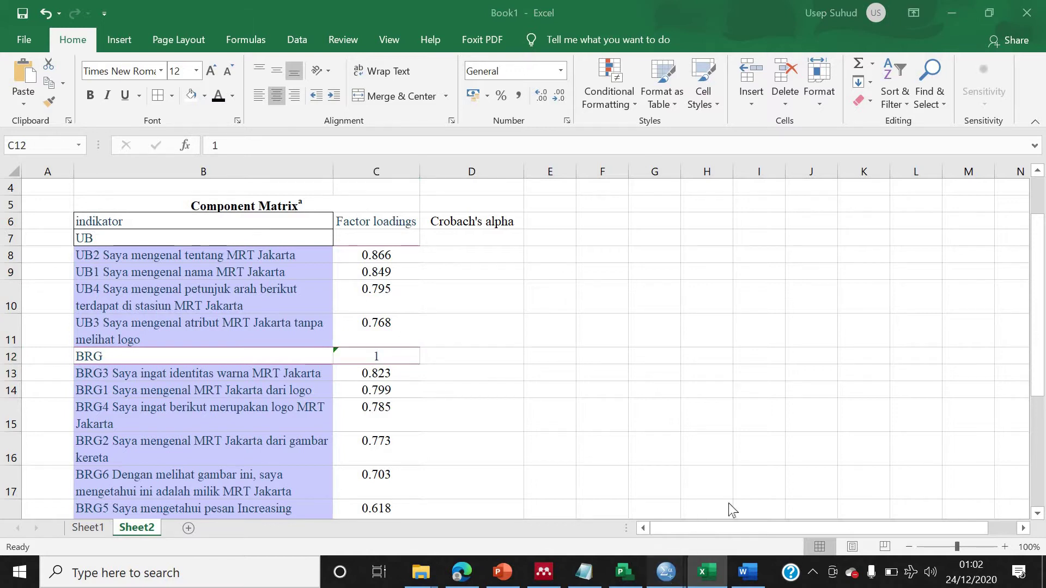
{"action": "left_click", "coordinate": [840, 503]}
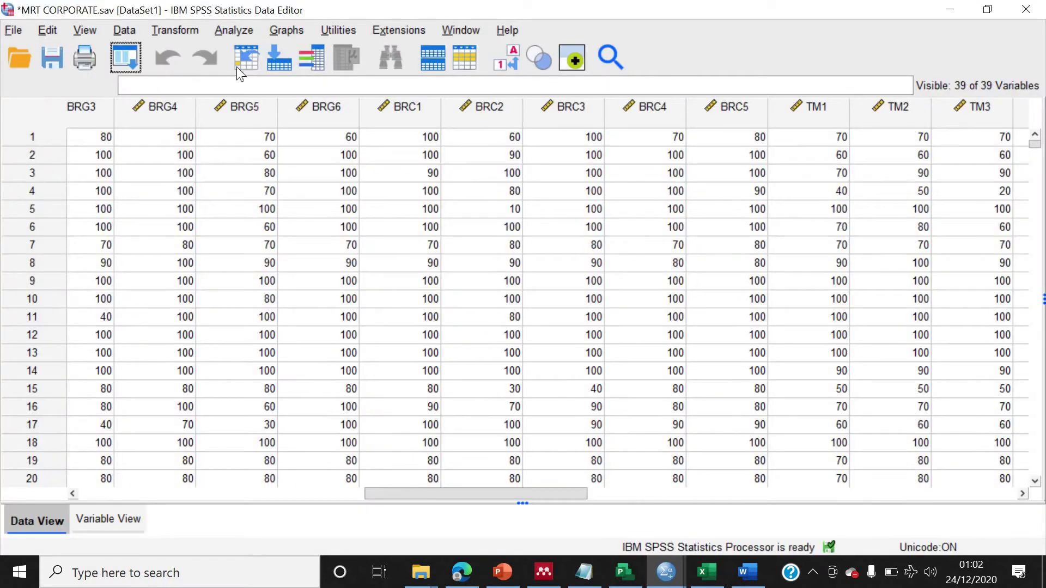
{"action": "left_click", "coordinate": [234, 30]}
{"action": "mouse_move", "coordinate": [371, 348]}
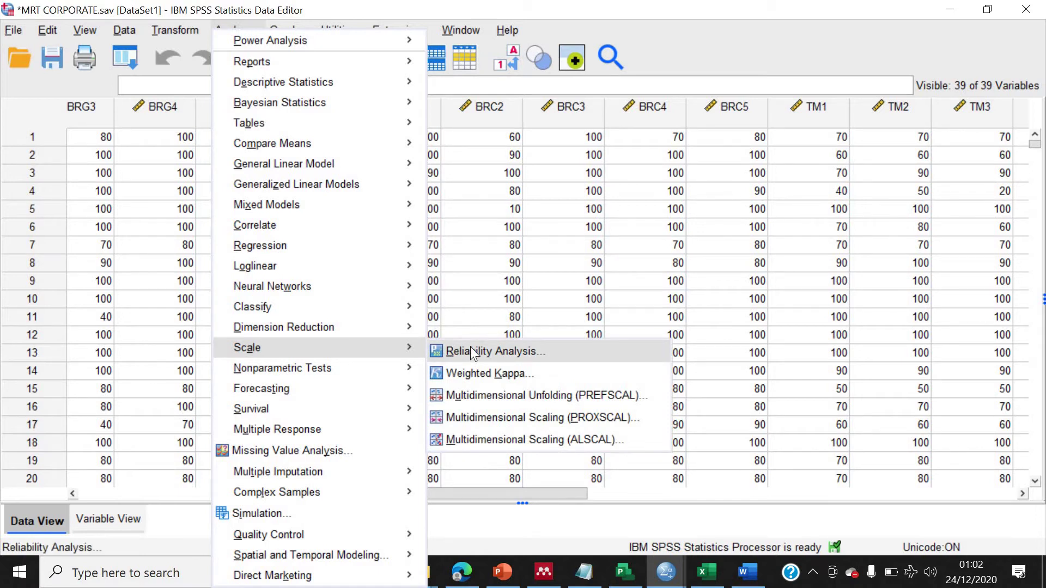
{"action": "left_click", "coordinate": [470, 352]}
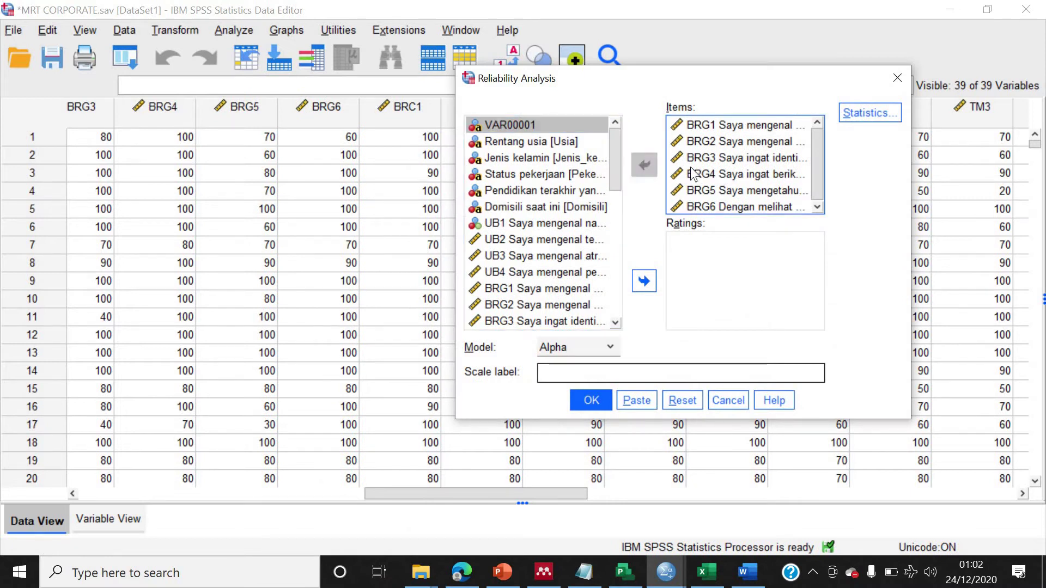
- Run the Alpha reliability analysis on BRG1 to BRG6, keeping descriptives for item, scale and scale if item deleted
{"action": "left_click", "coordinate": [692, 174]}
{"action": "key", "text": "ctrl+a"}
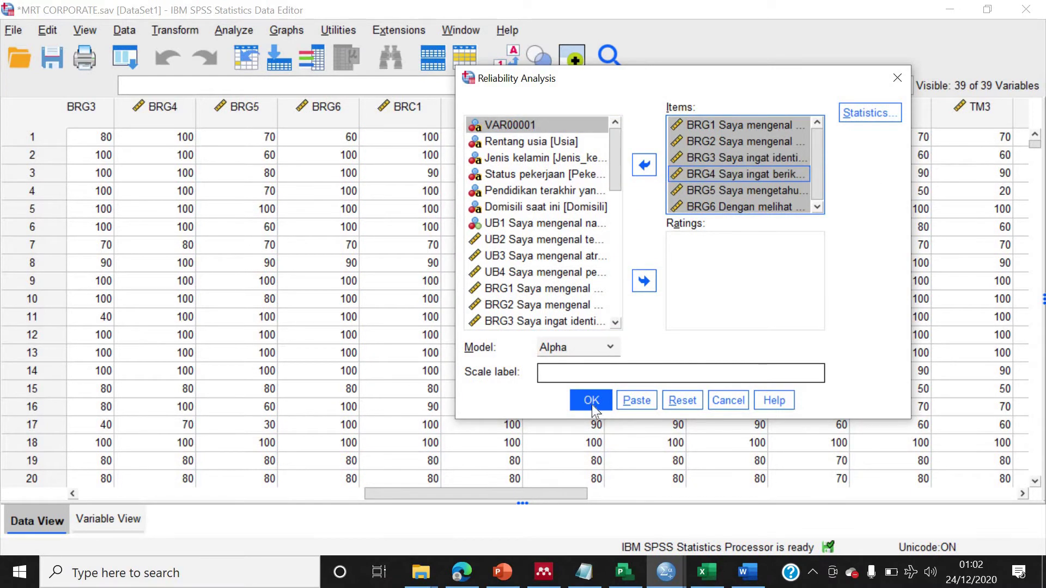
{"action": "left_click", "coordinate": [870, 113]}
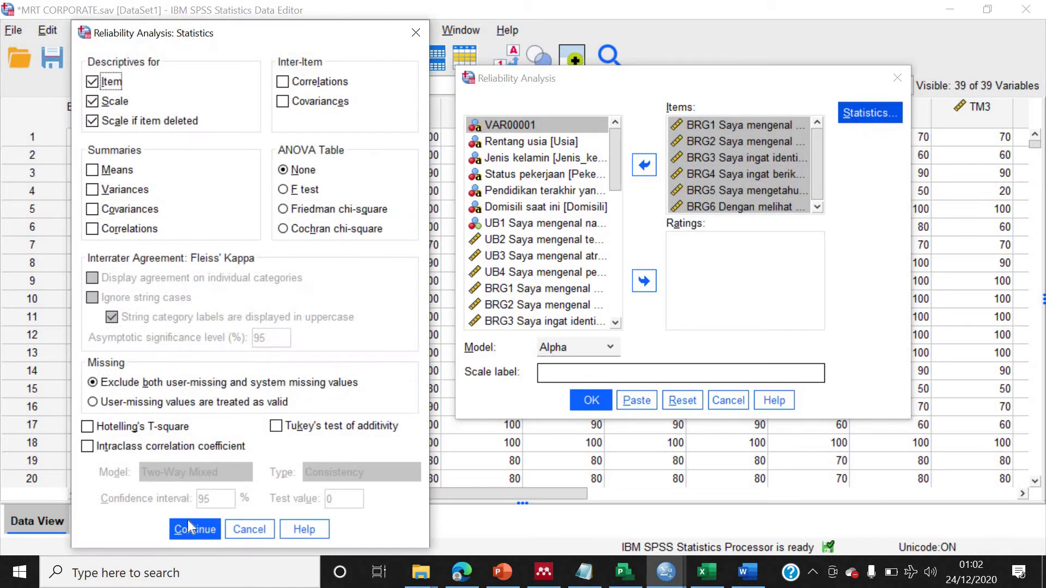
{"action": "key", "text": "Return"}
{"action": "left_click", "coordinate": [590, 404]}
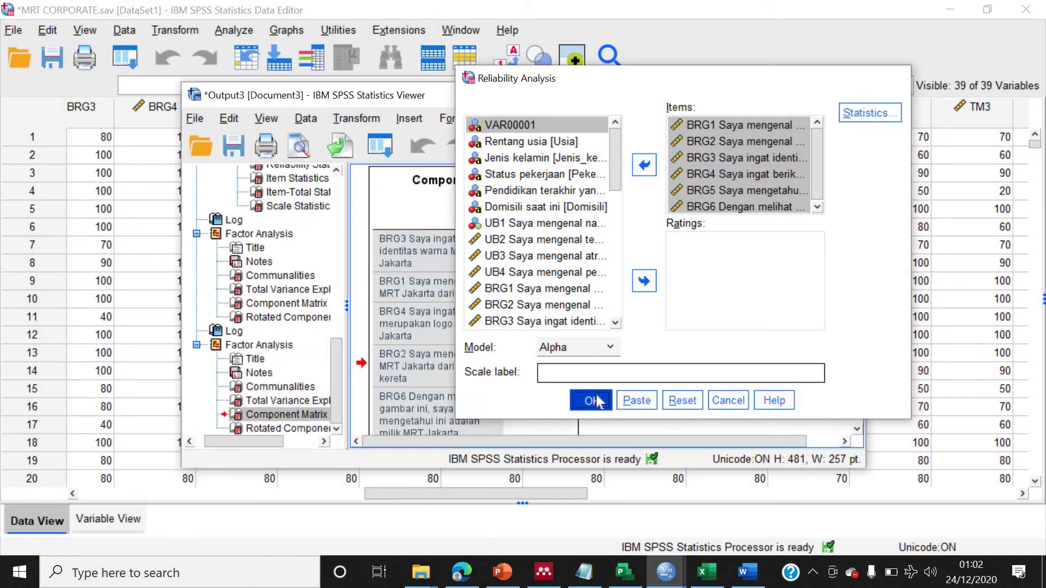
- Examine the BRG reliability output, from Reliability Statistics through Item-Total Statistics to Scale Statistics
{"action": "scroll", "coordinate": [548, 365], "scroll_direction": "down", "scroll_amount": 4}
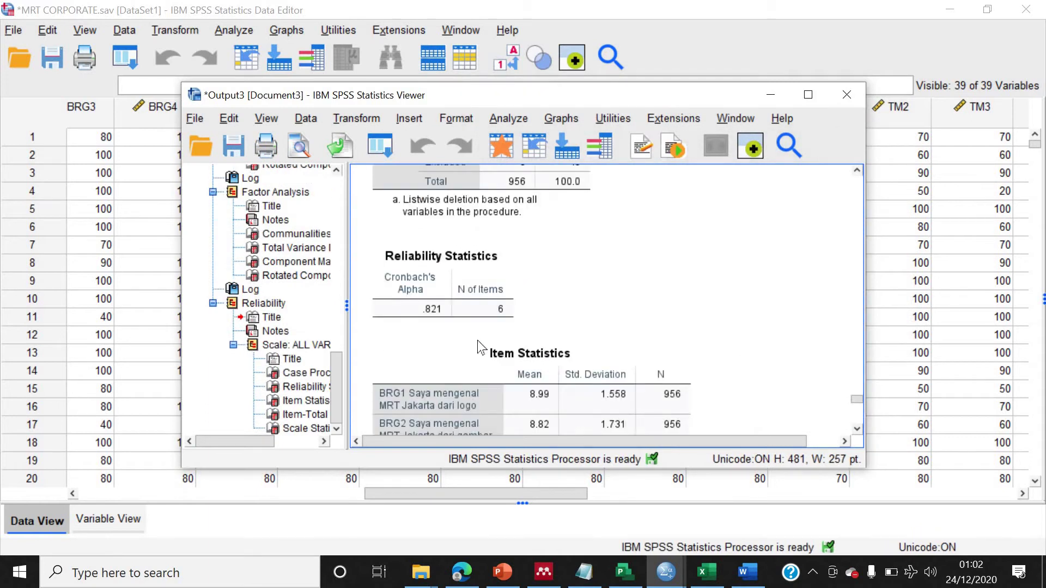
{"action": "scroll", "coordinate": [478, 340], "scroll_direction": "down", "scroll_amount": 3}
{"action": "scroll", "coordinate": [477, 340], "scroll_direction": "up", "scroll_amount": 2}
{"action": "scroll", "coordinate": [478, 340], "scroll_direction": "down", "scroll_amount": 6}
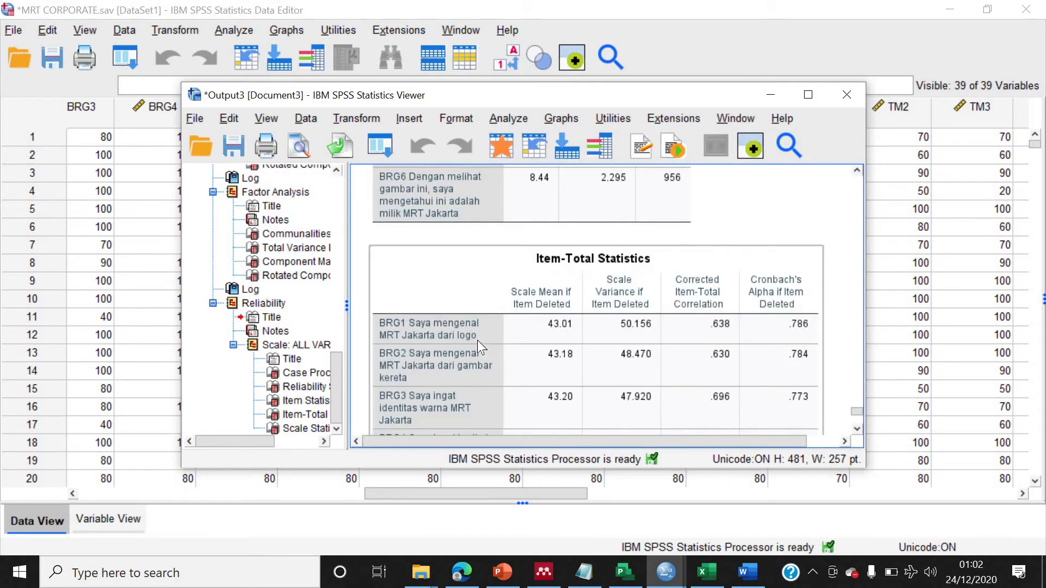
{"action": "left_click", "coordinate": [355, 403]}
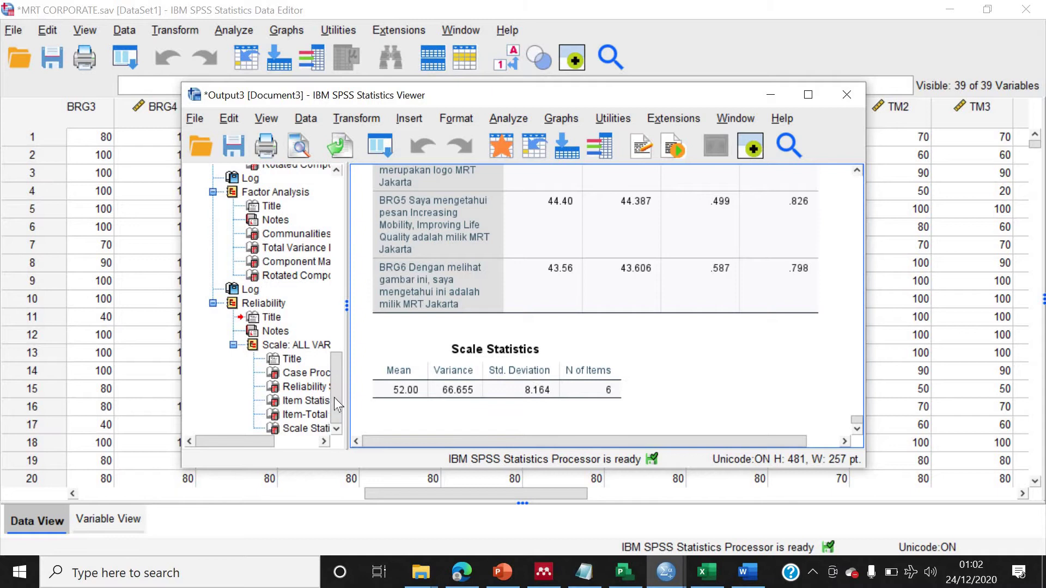
- Examine the BRG Item-Total Statistics table and close the current output document
{"action": "left_click", "coordinate": [315, 415]}
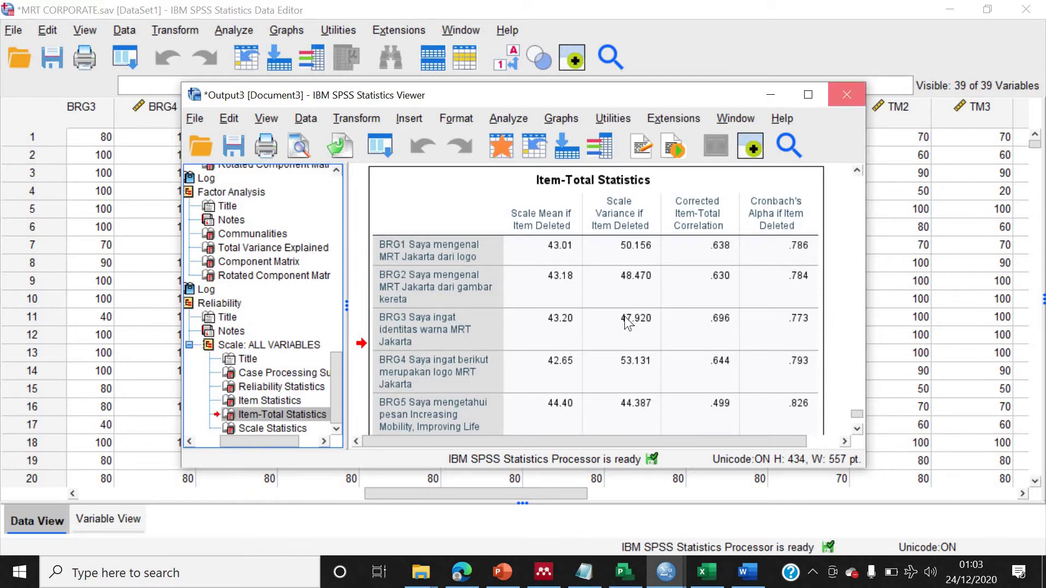
{"action": "left_click", "coordinate": [525, 306]}
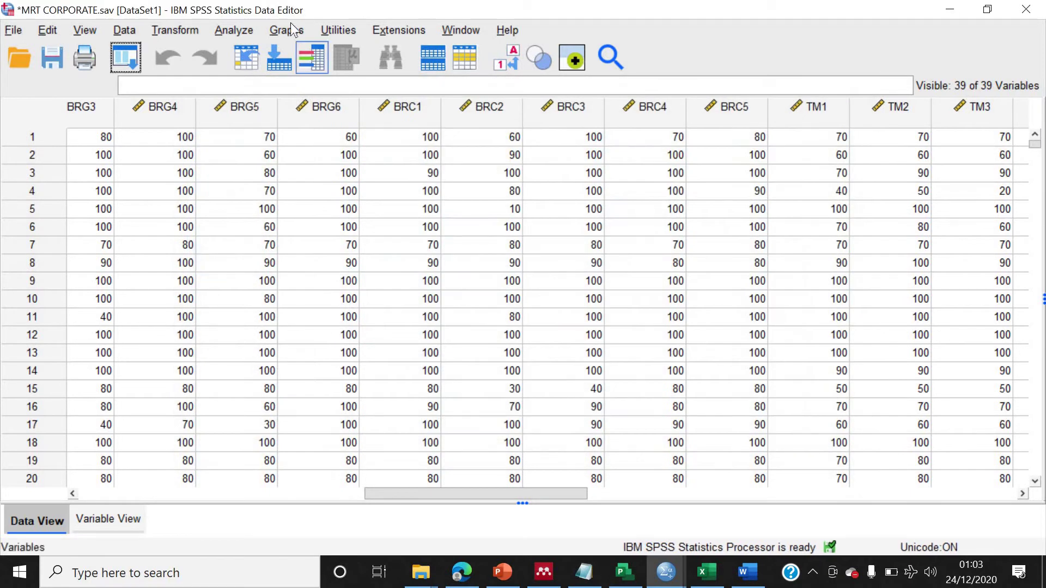
- Rerun the Alpha reliability analysis on BRG1 to BRG6 and bring its Reliability Statistics table into view
{"action": "left_click", "coordinate": [239, 31]}
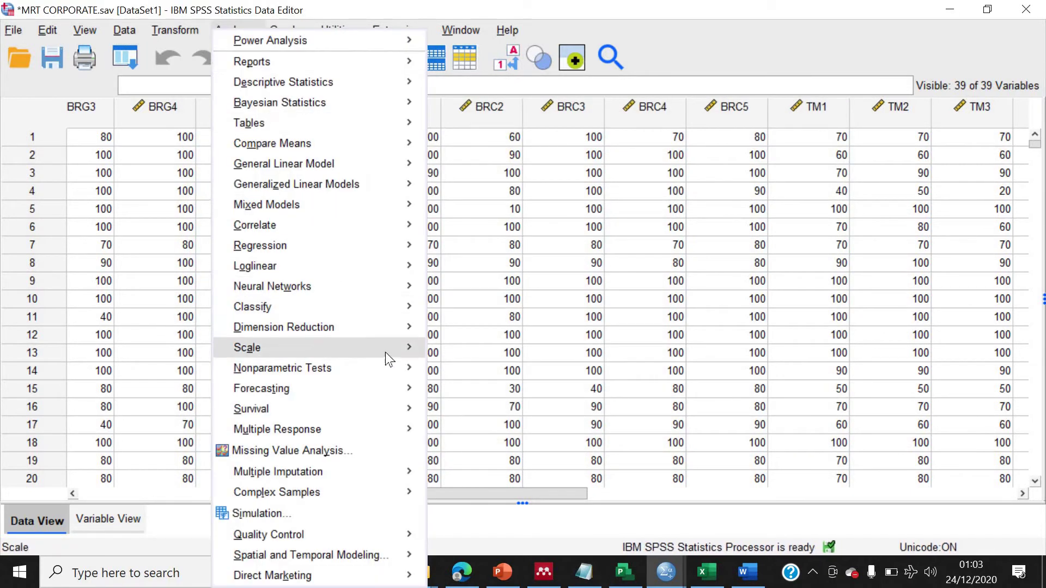
{"action": "mouse_move", "coordinate": [384, 352]}
{"action": "left_click", "coordinate": [480, 351]}
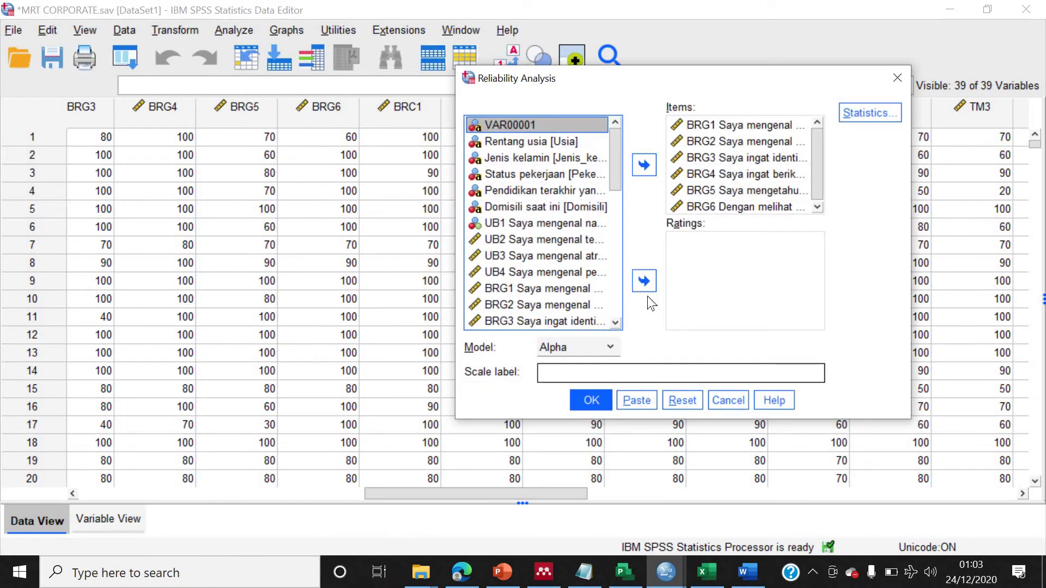
{"action": "left_click", "coordinate": [593, 400]}
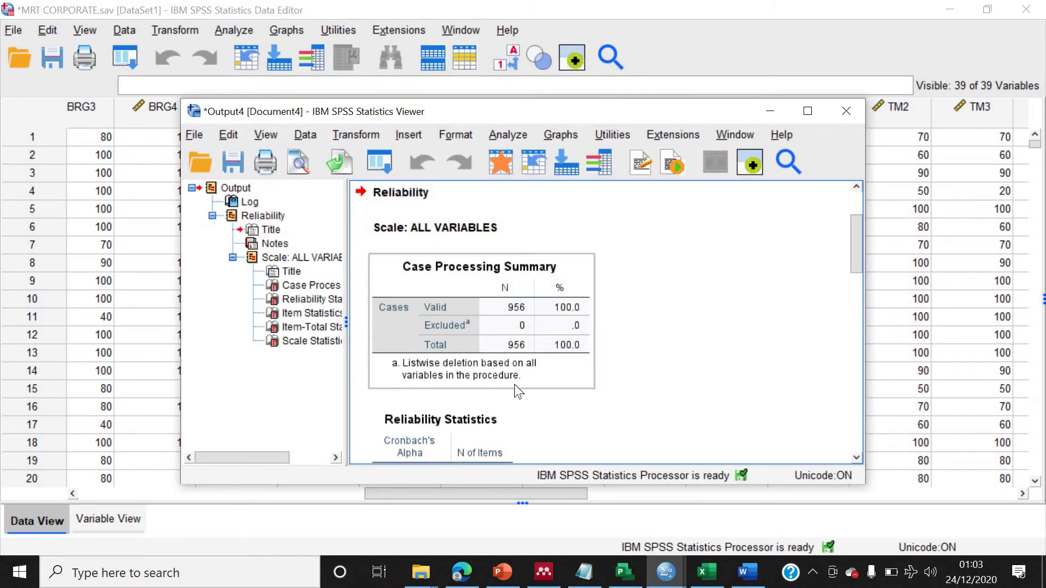
{"action": "scroll", "coordinate": [414, 403], "scroll_direction": "down", "scroll_amount": 2}
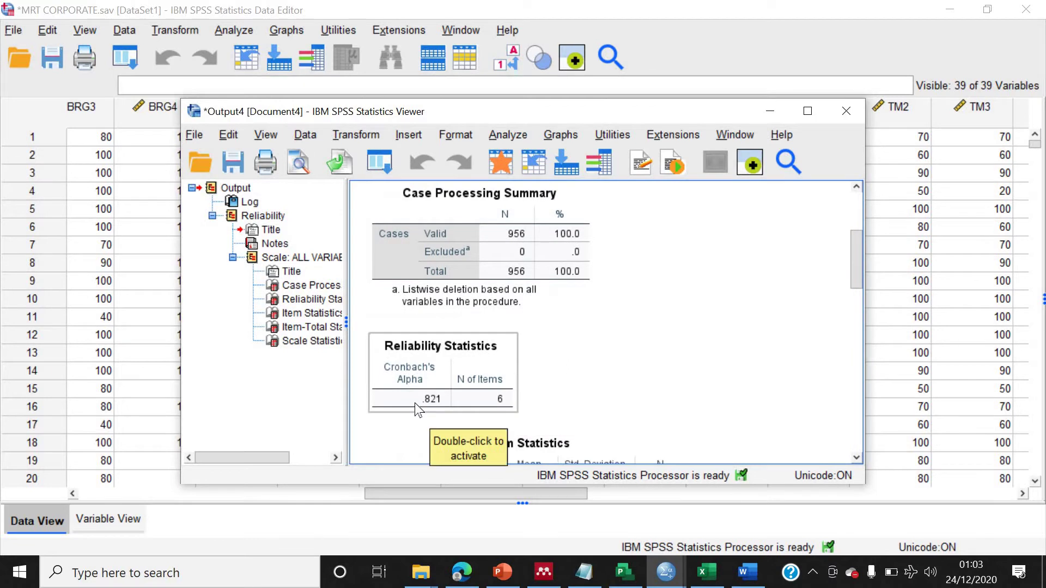
- Switch to the Excel workbook and enter 0.821 as the BRG group's Cronbach's alpha in cell D12
{"action": "left_click", "coordinate": [703, 572]}
{"action": "left_click", "coordinate": [478, 360]}
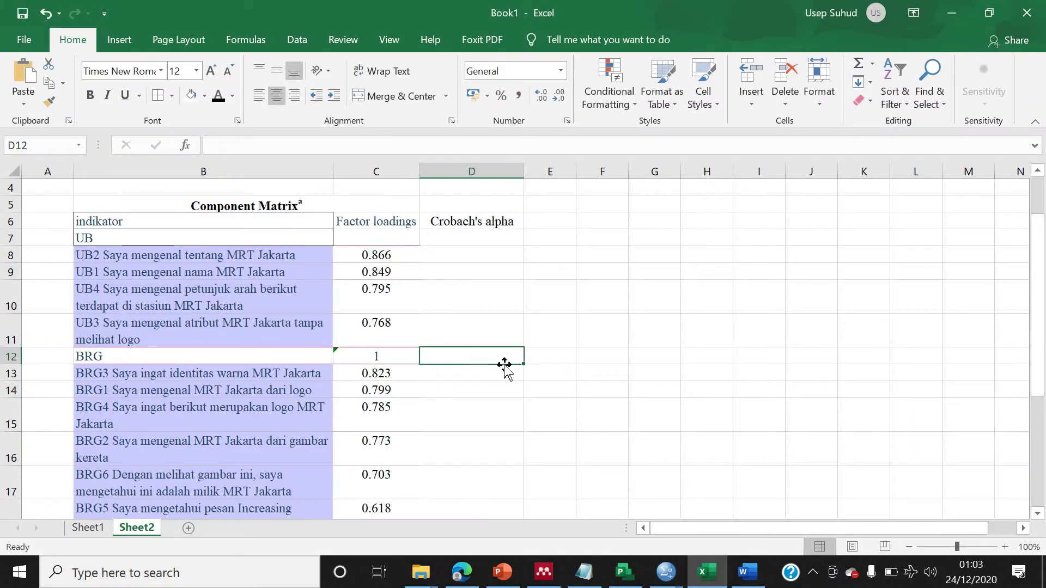
{"action": "type", "text": "0"}
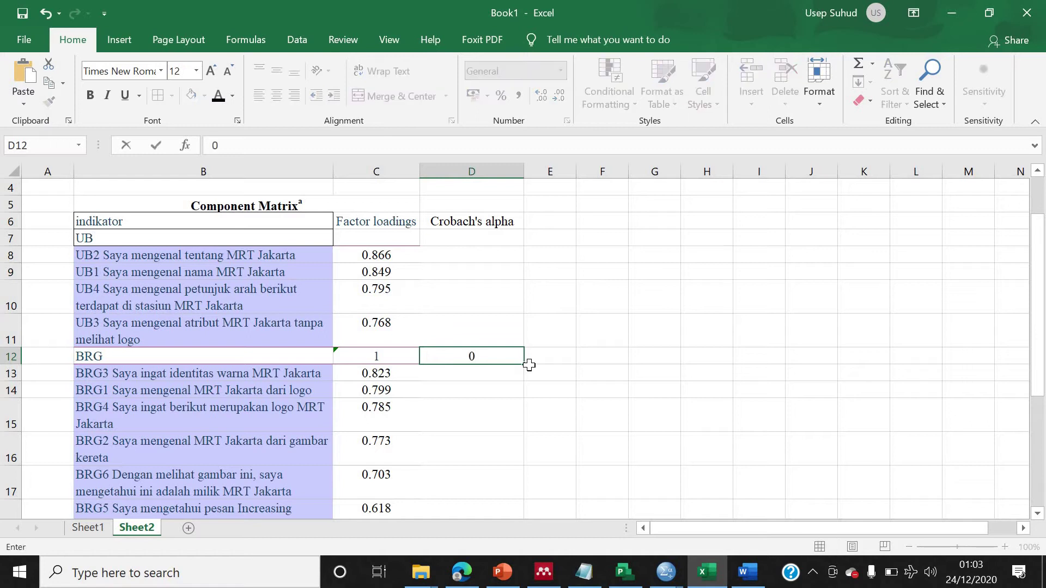
{"action": "type", "text": ".821"}
- Make the BRG heading row 12 and the UB heading row 7 bold
{"action": "left_click", "coordinate": [9, 357]}
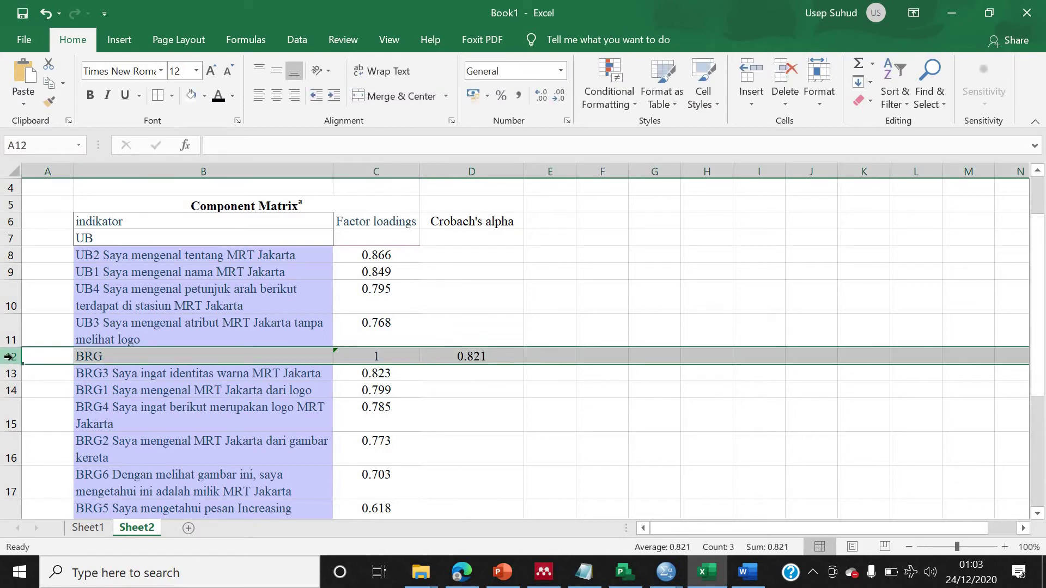
{"action": "key", "text": "ctrl+b"}
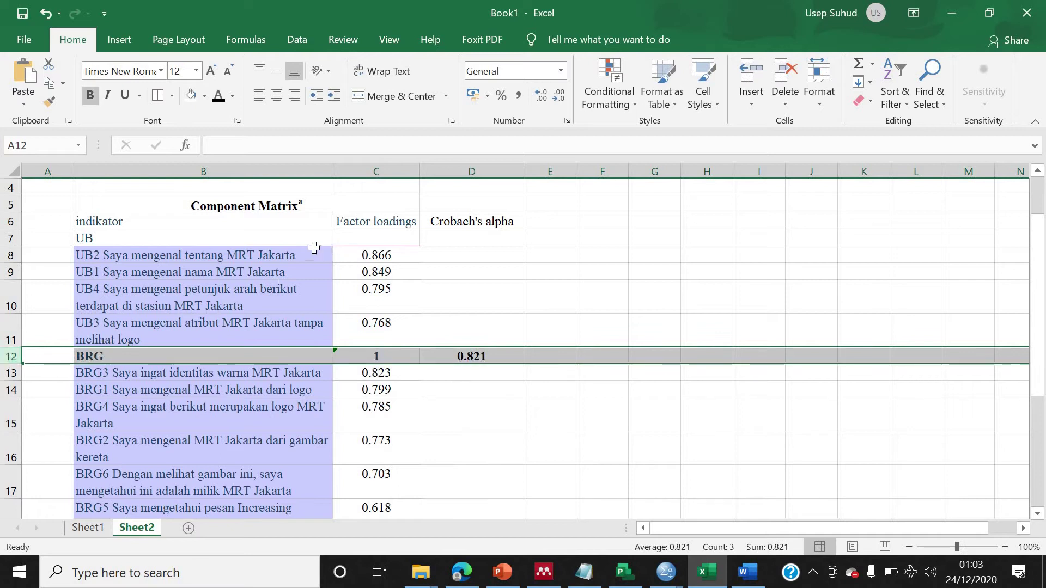
{"action": "left_click", "coordinate": [5, 238]}
{"action": "key", "text": "ctrl+b"}
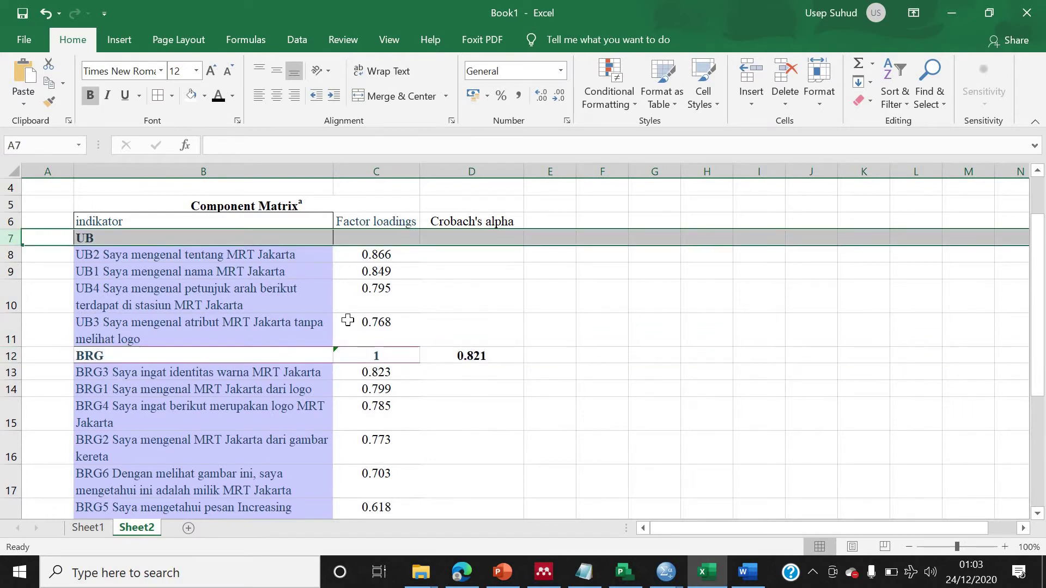
- Switch to the MRT CORPORATE.sav Data Editor and run the Alpha reliability analysis on UB1 to UB4 in place of the BRG items
{"action": "mouse_move", "coordinate": [675, 566]}
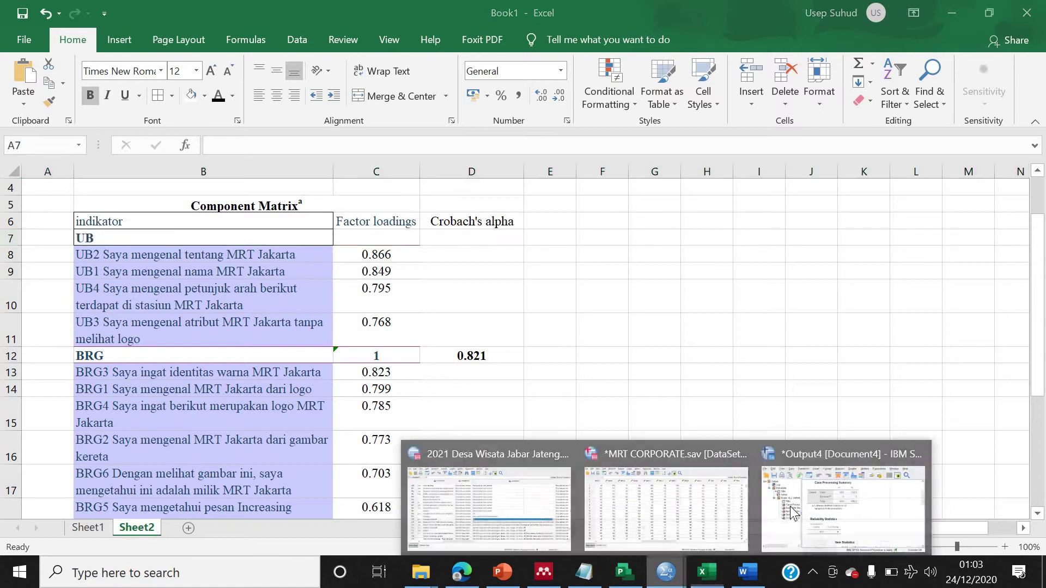
{"action": "left_click", "coordinate": [698, 510]}
{"action": "left_click", "coordinate": [215, 30]}
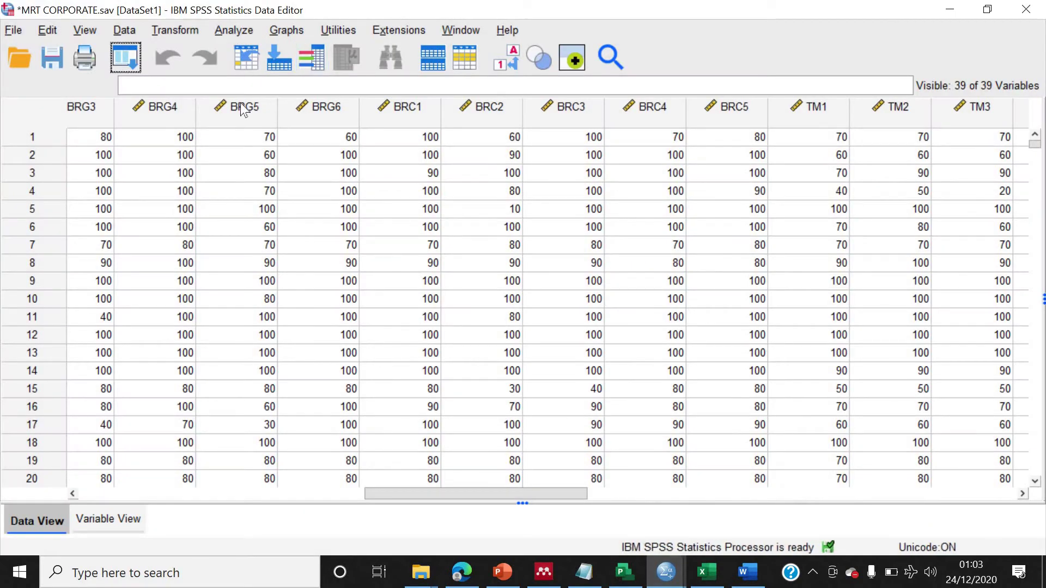
{"action": "mouse_move", "coordinate": [379, 349]}
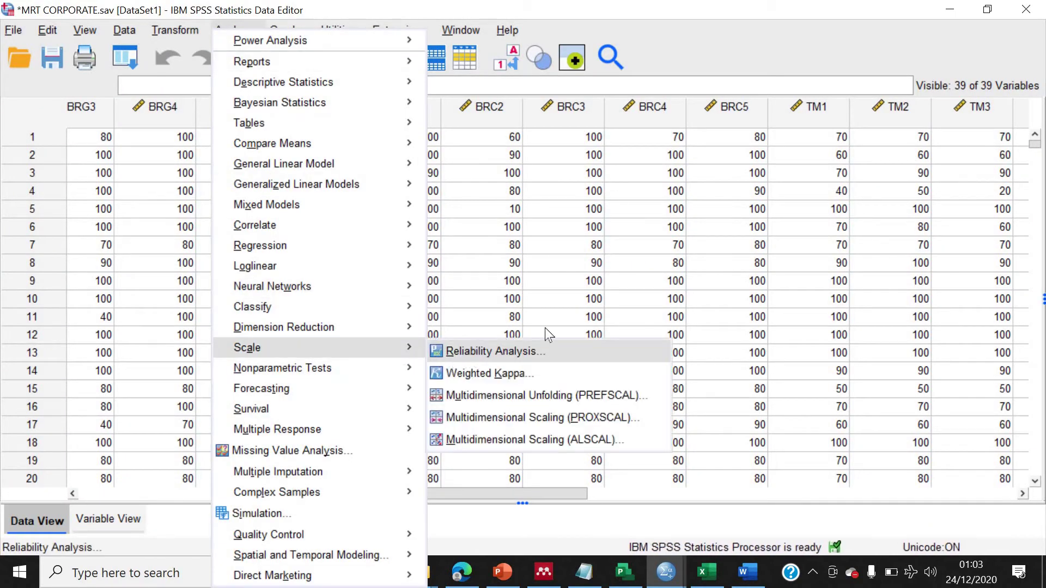
{"action": "left_click", "coordinate": [469, 352]}
{"action": "left_click", "coordinate": [645, 165]}
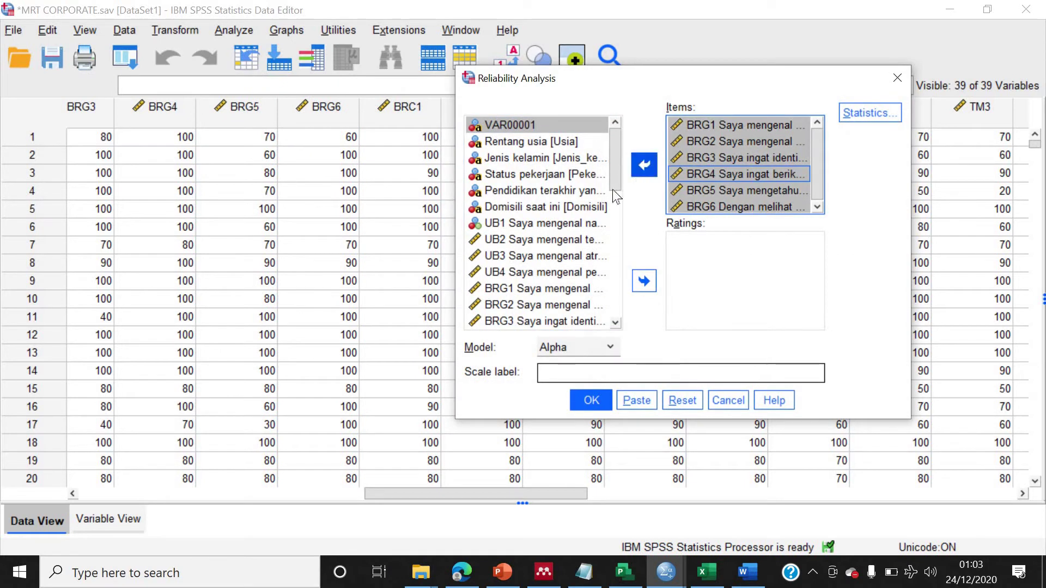
{"action": "left_click", "coordinate": [534, 224]}
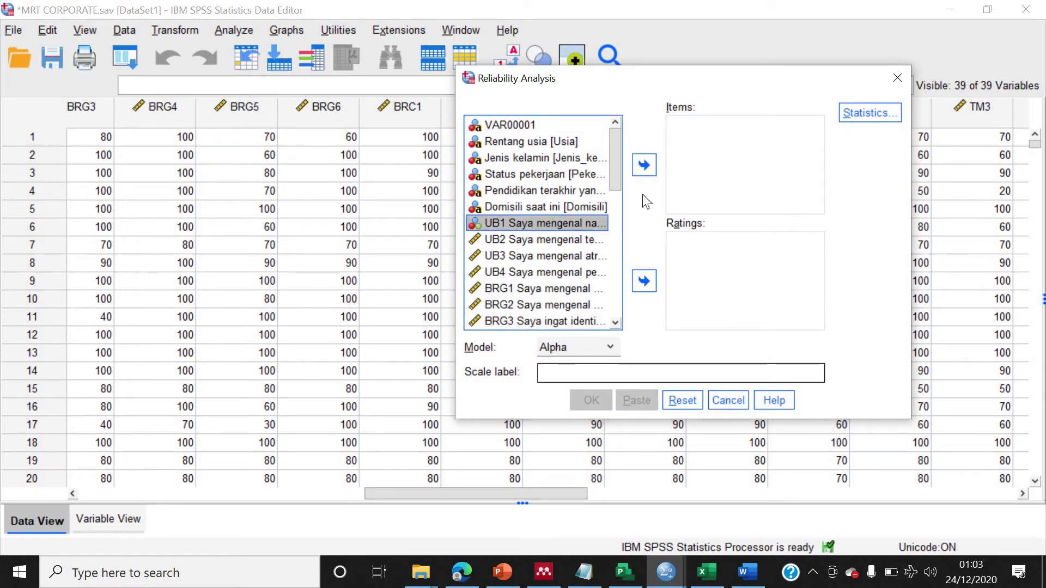
{"action": "left_click", "coordinate": [518, 272], "text": "shift"}
{"action": "left_click", "coordinate": [643, 165]}
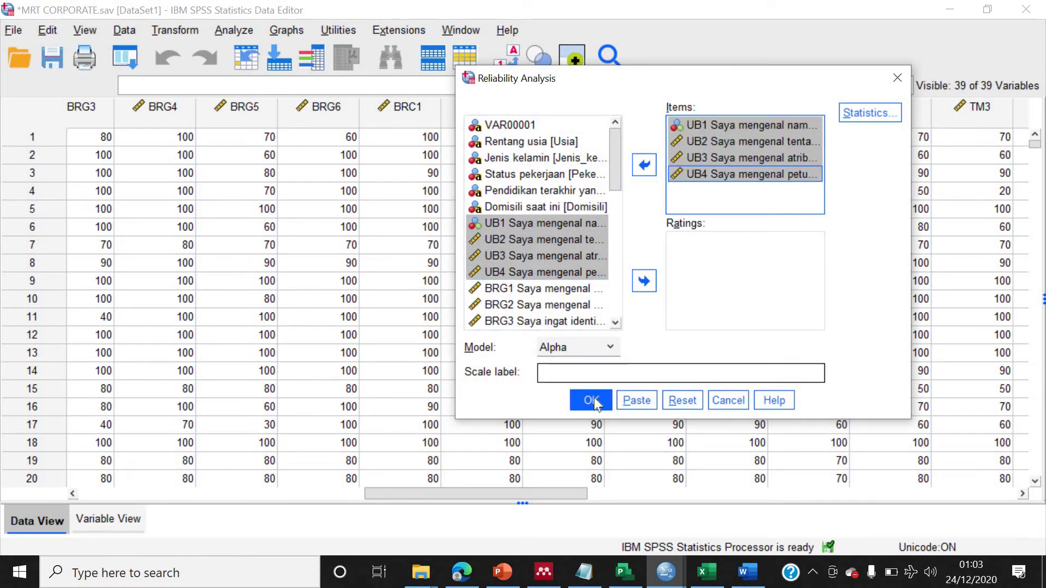
{"action": "left_click", "coordinate": [593, 398]}
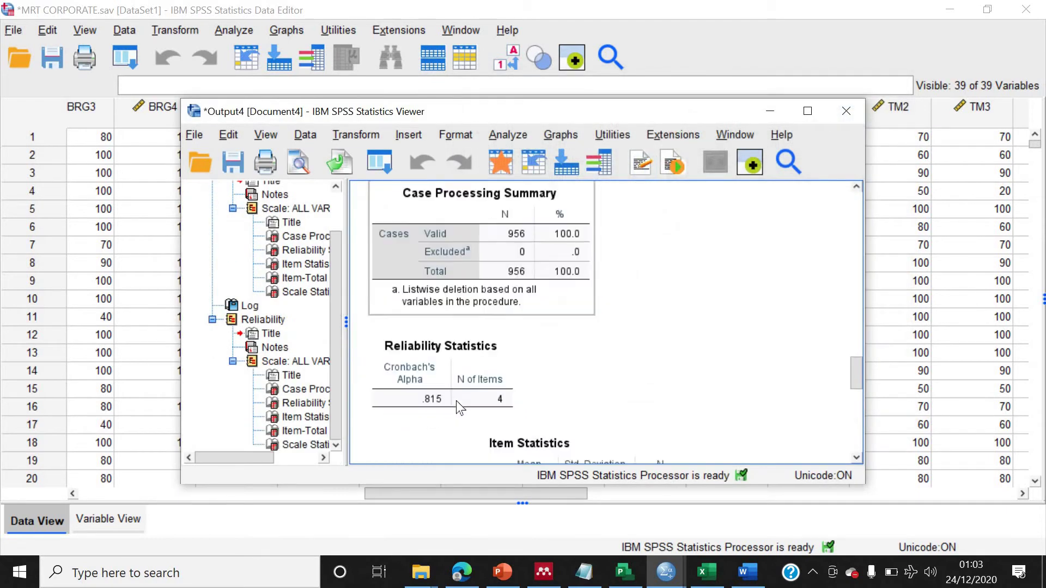
- Switch back to the Excel workbook and enter 0.815 as the UB group's Cronbach's alpha in cell D7
{"action": "left_click", "coordinate": [707, 572]}
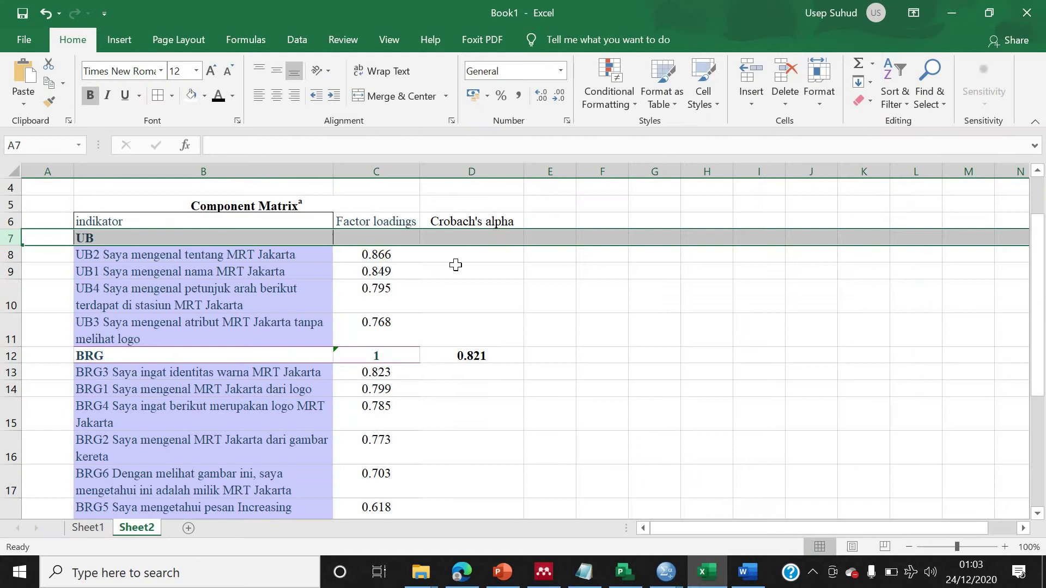
{"action": "left_click", "coordinate": [477, 239]}
{"action": "type", "text": "0."}
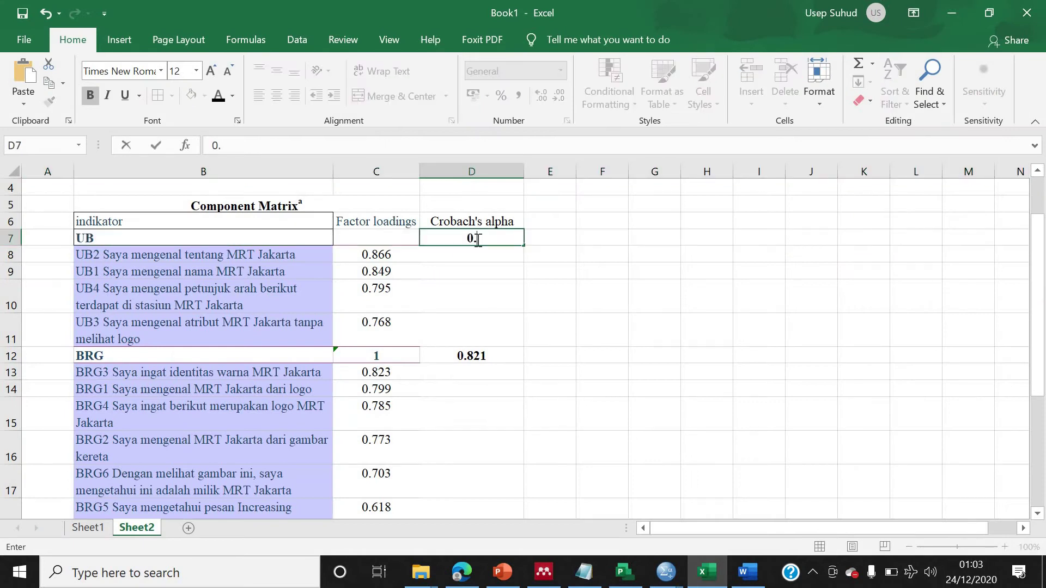
{"action": "type", "text": "815"}
{"action": "left_click", "coordinate": [617, 295]}
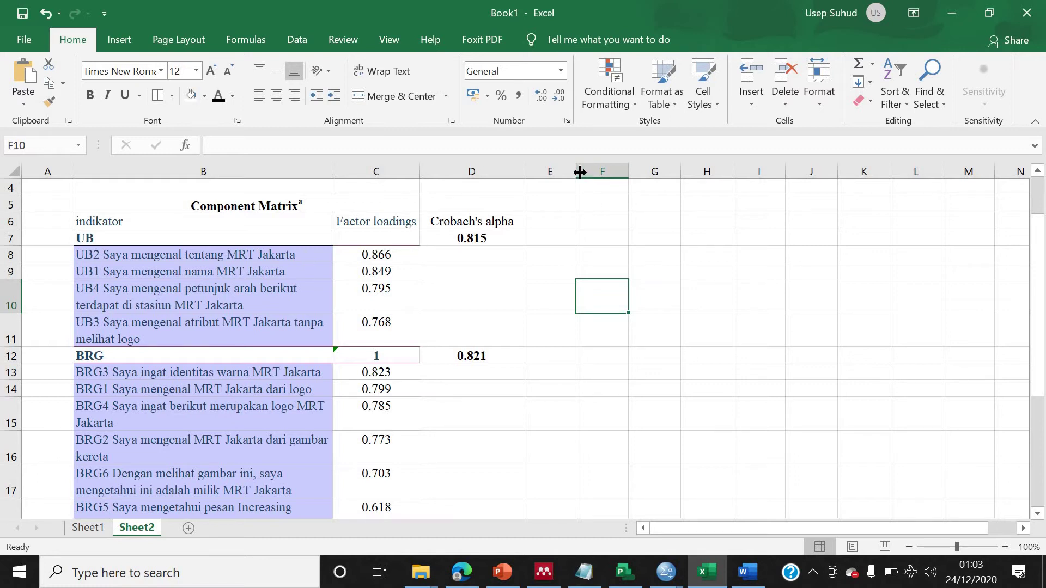
- Widen column E and enter the header "Variable Index" in cell E6
{"action": "left_click_drag", "start_coordinate": [579, 172], "coordinate": [627, 179]}
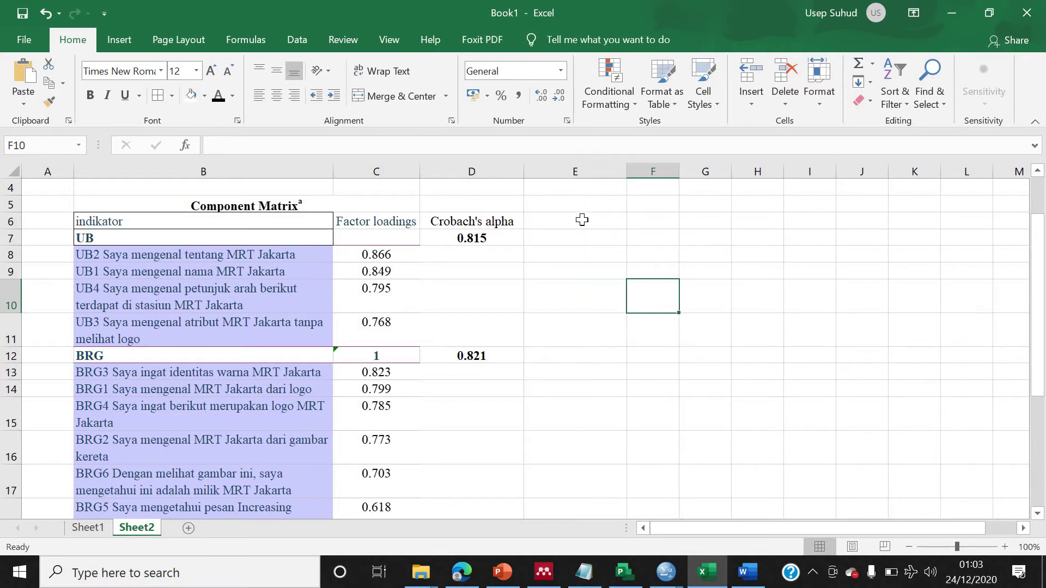
{"action": "left_click", "coordinate": [582, 220]}
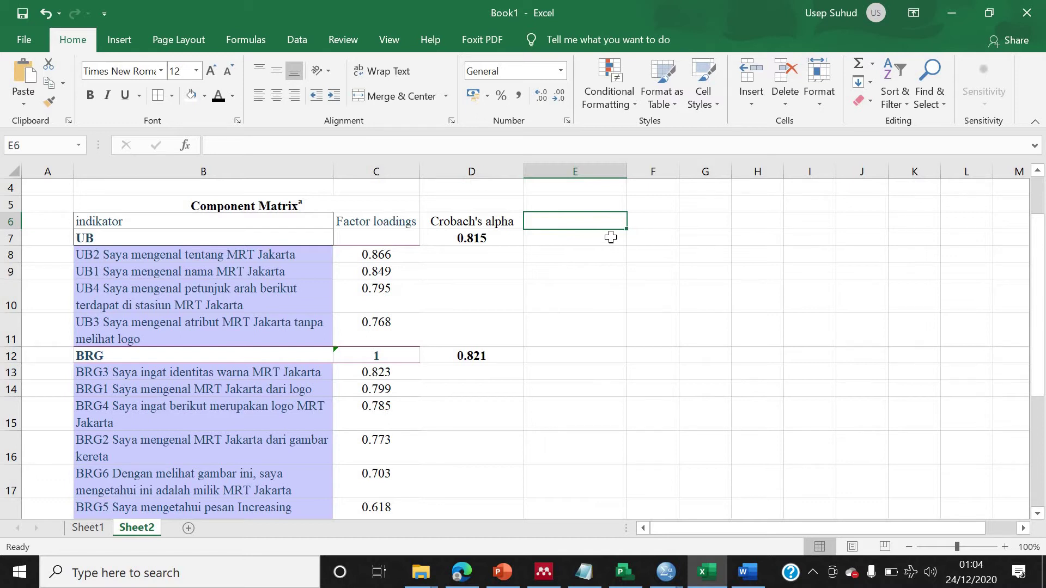
{"action": "type", "text": "Variable In"}
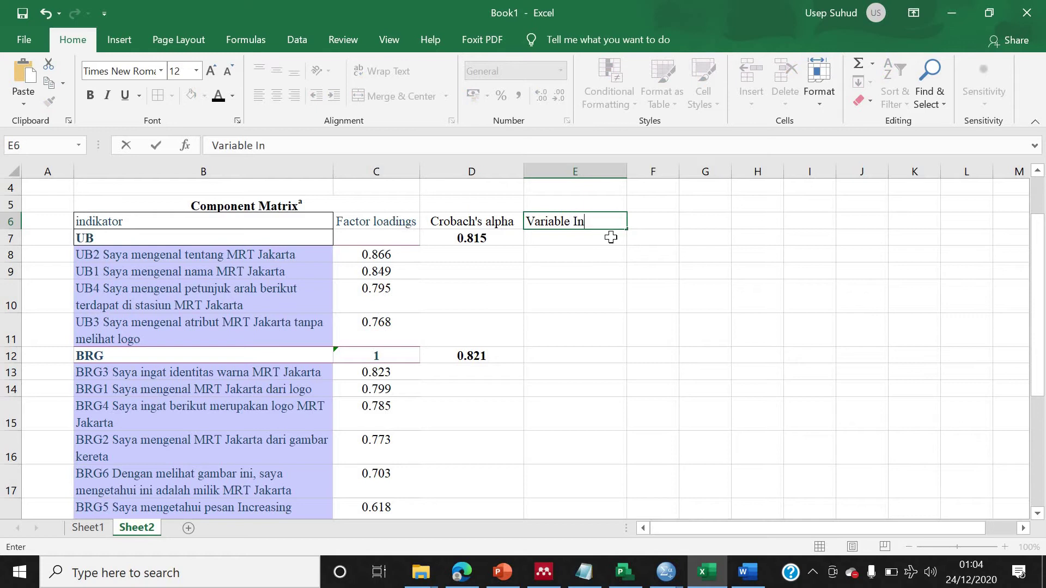
{"action": "type", "text": "dex"}
{"action": "left_click", "coordinate": [586, 294]}
{"action": "left_click", "coordinate": [593, 242]}
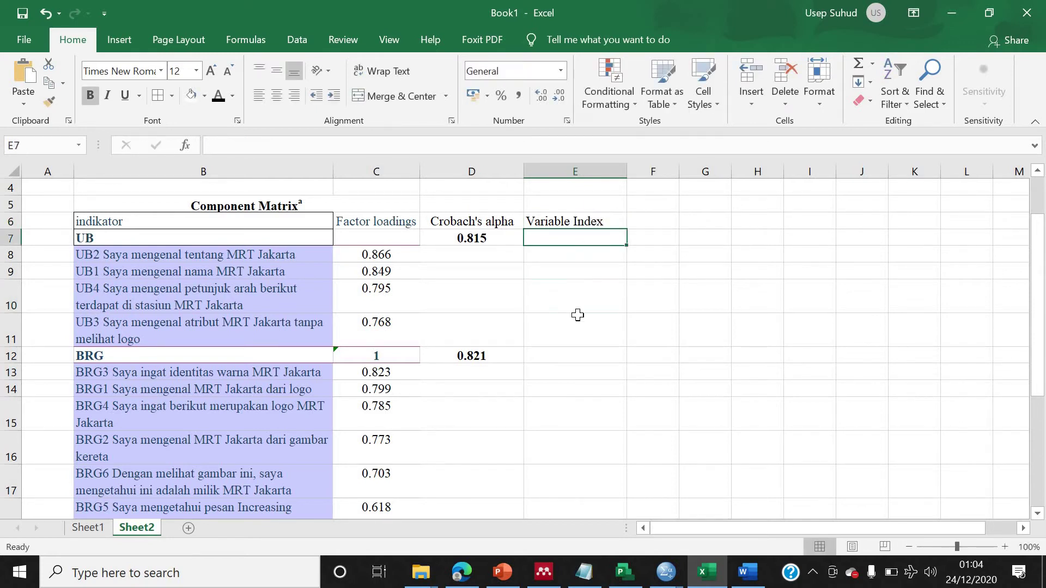
{"action": "left_click", "coordinate": [572, 336]}
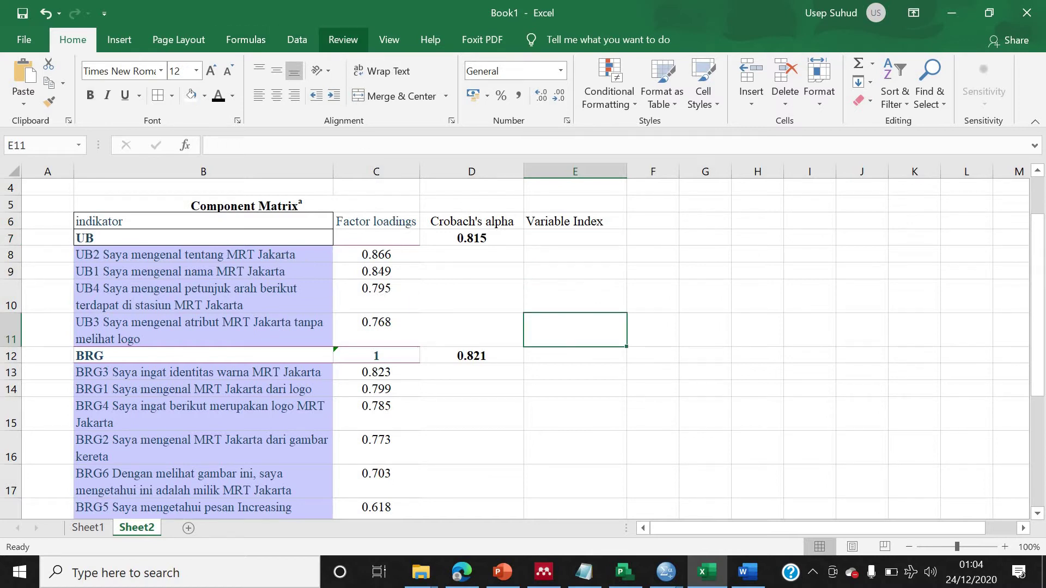
- Switch to the SPSS output viewer, open Compute Variable and clear the existing numeric expression for UB_variable
{"action": "mouse_move", "coordinate": [669, 578]}
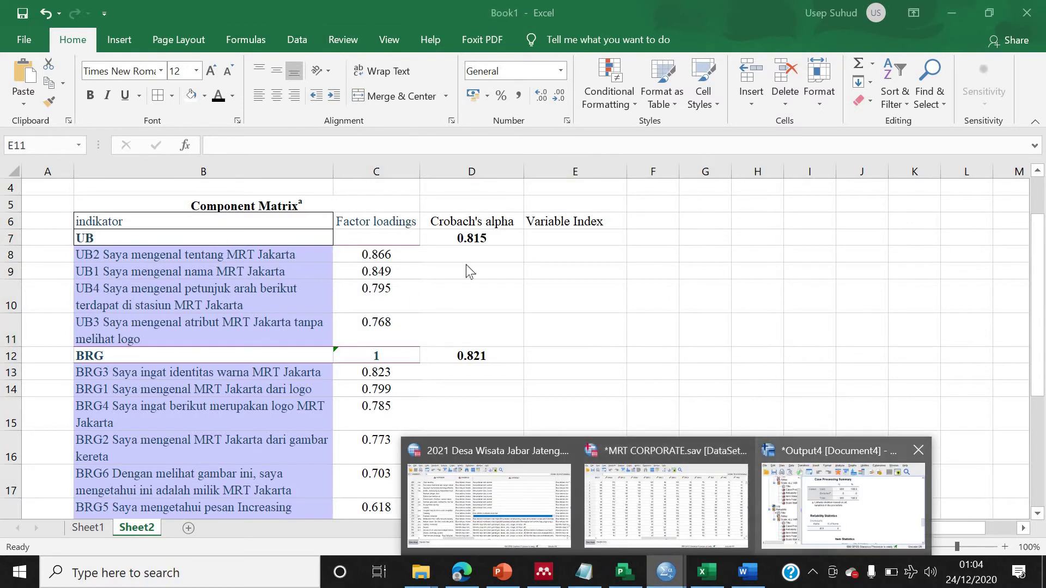
{"action": "left_click", "coordinate": [887, 514]}
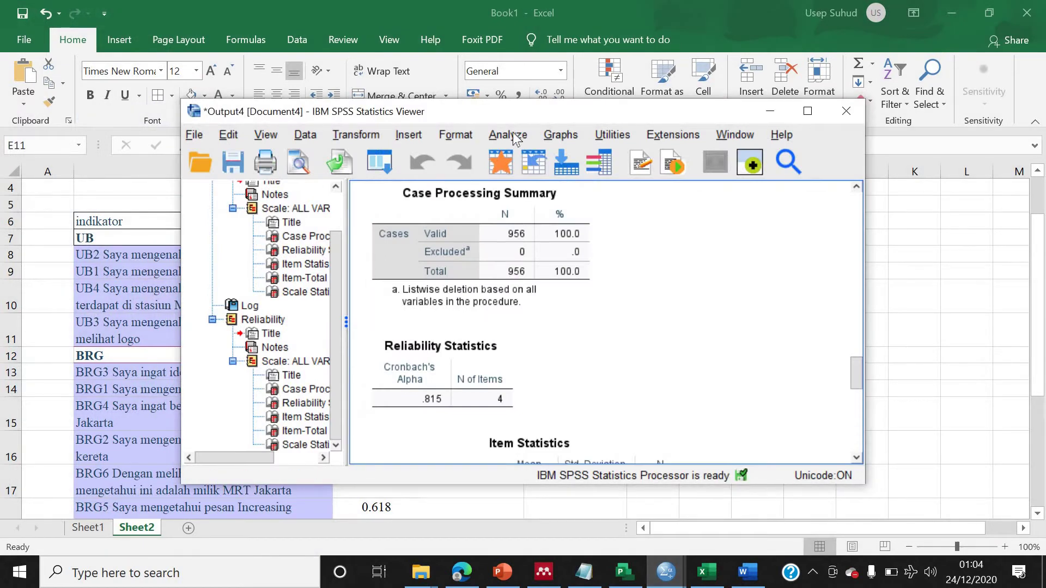
{"action": "left_click", "coordinate": [508, 135]}
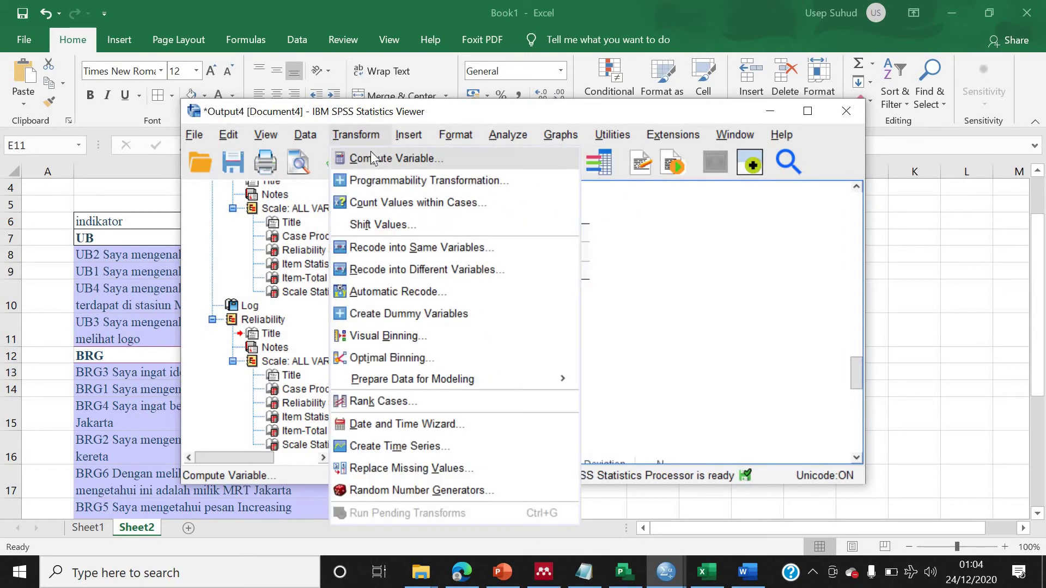
{"action": "left_click", "coordinate": [371, 153]}
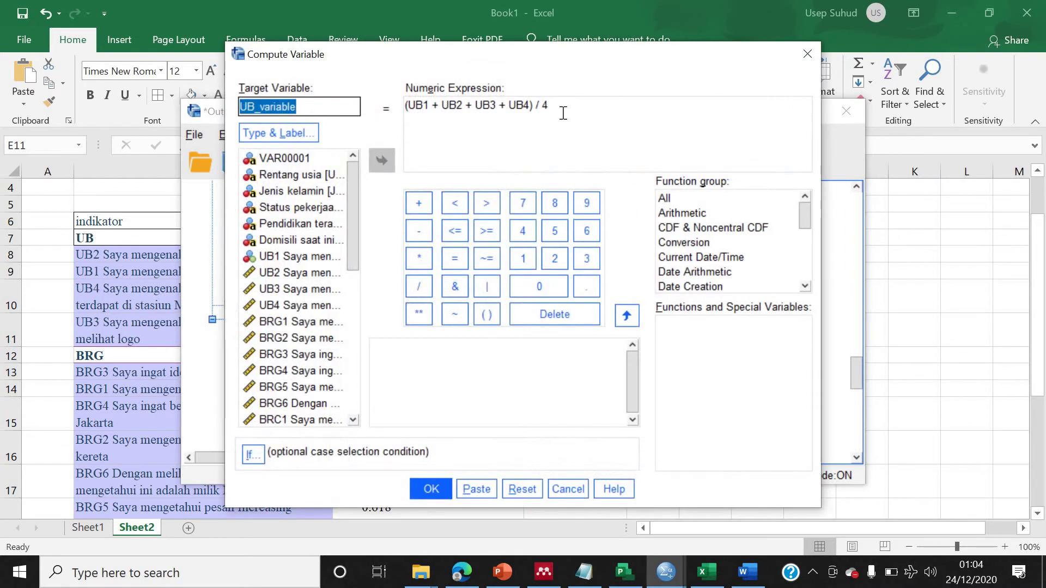
{"action": "left_click_drag", "start_coordinate": [563, 113], "coordinate": [399, 106]}
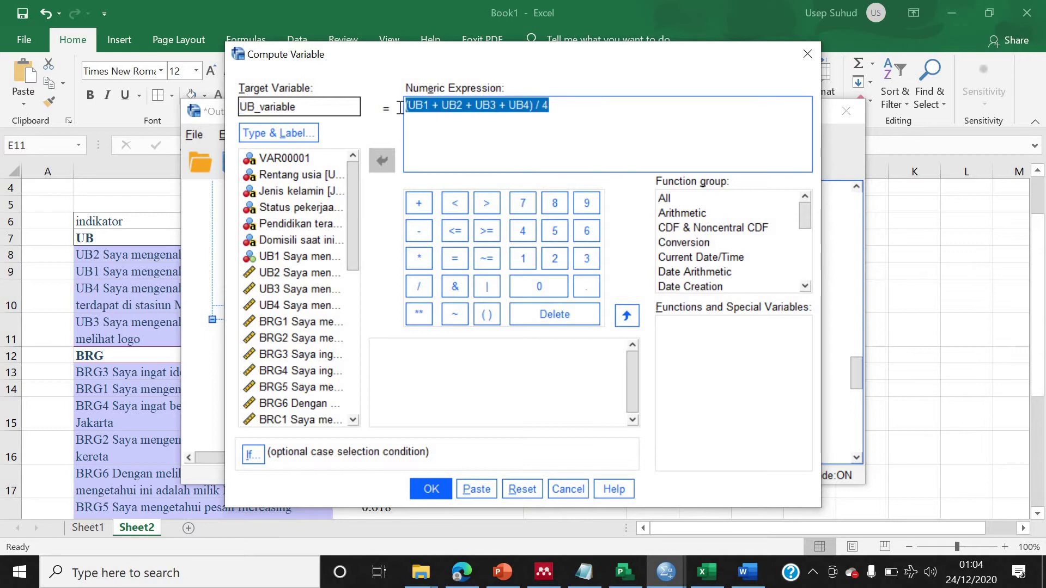
{"action": "key", "text": "Delete"}
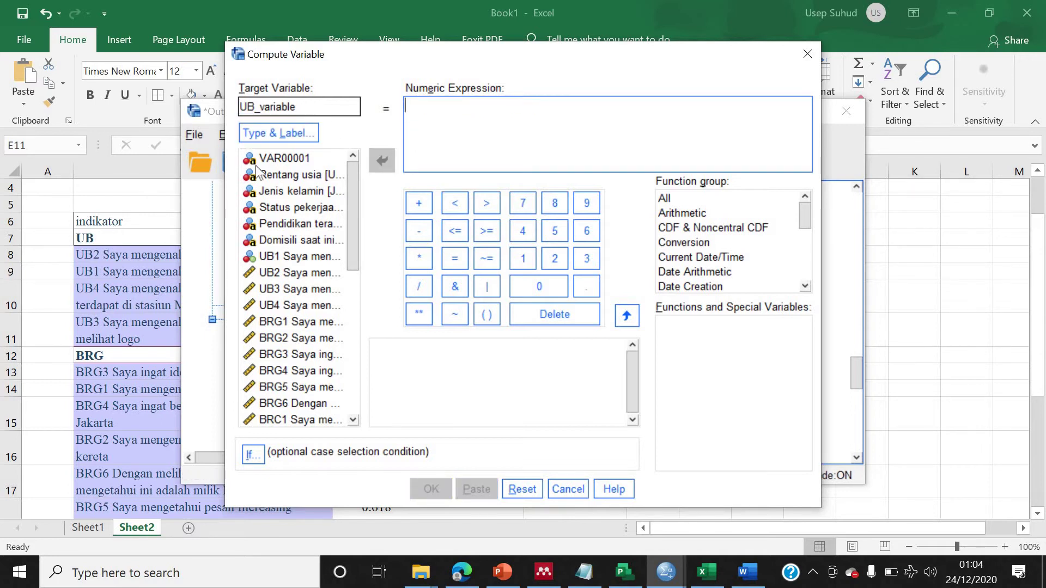
- Build the parenthesised sum (UB1 + UB2 + UB3 + UB4) as the numeric expression for UB_variable
{"action": "left_click", "coordinate": [308, 106]}
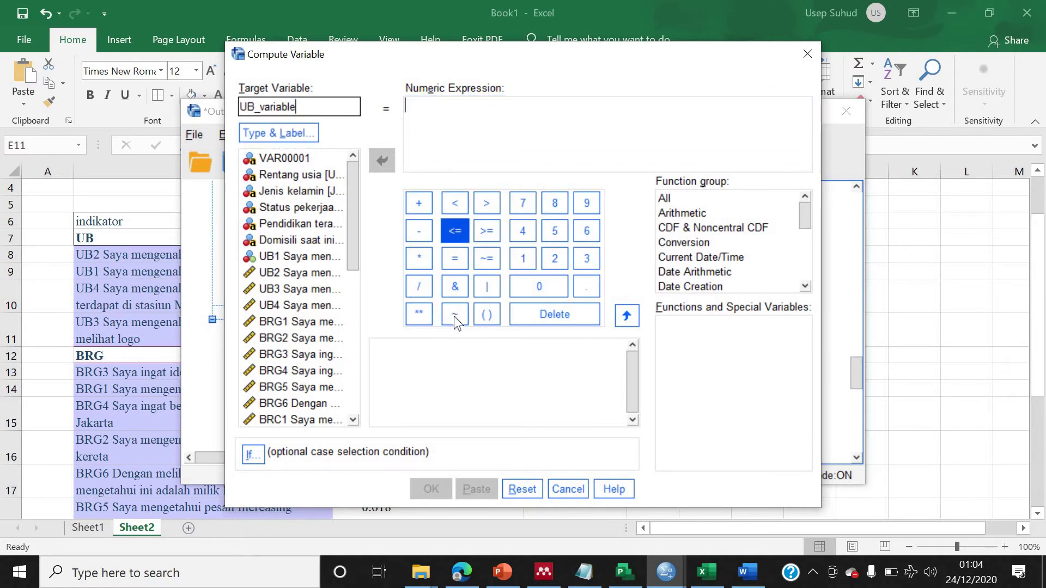
{"action": "left_click", "coordinate": [487, 315]}
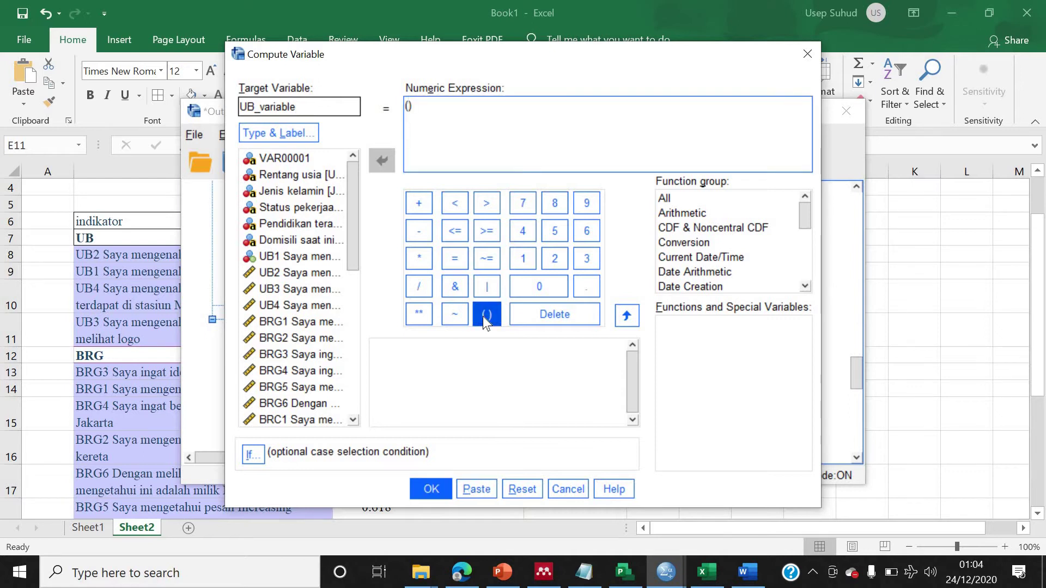
{"action": "left_click", "coordinate": [301, 259]}
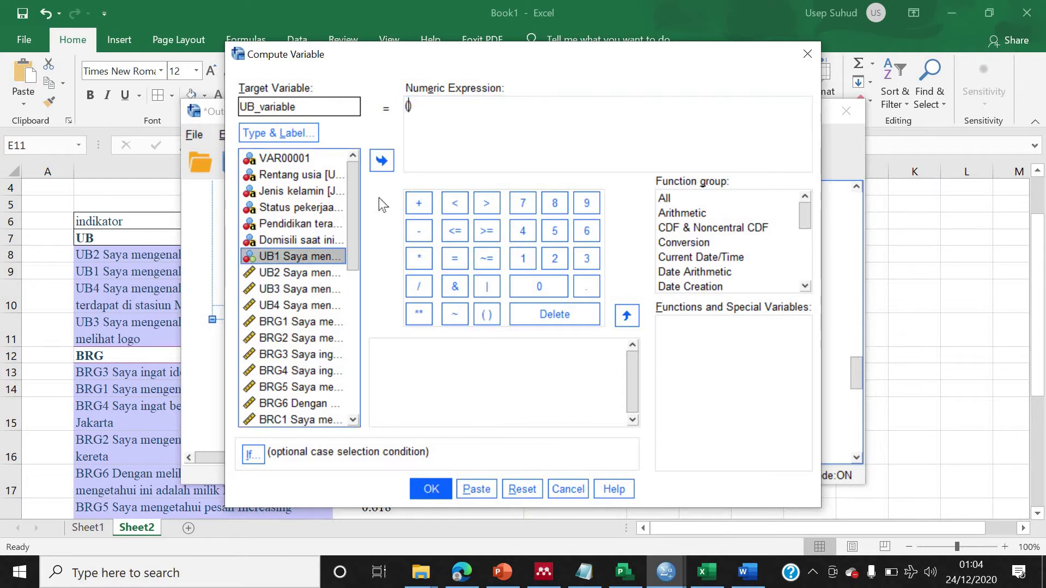
{"action": "left_click", "coordinate": [382, 161]}
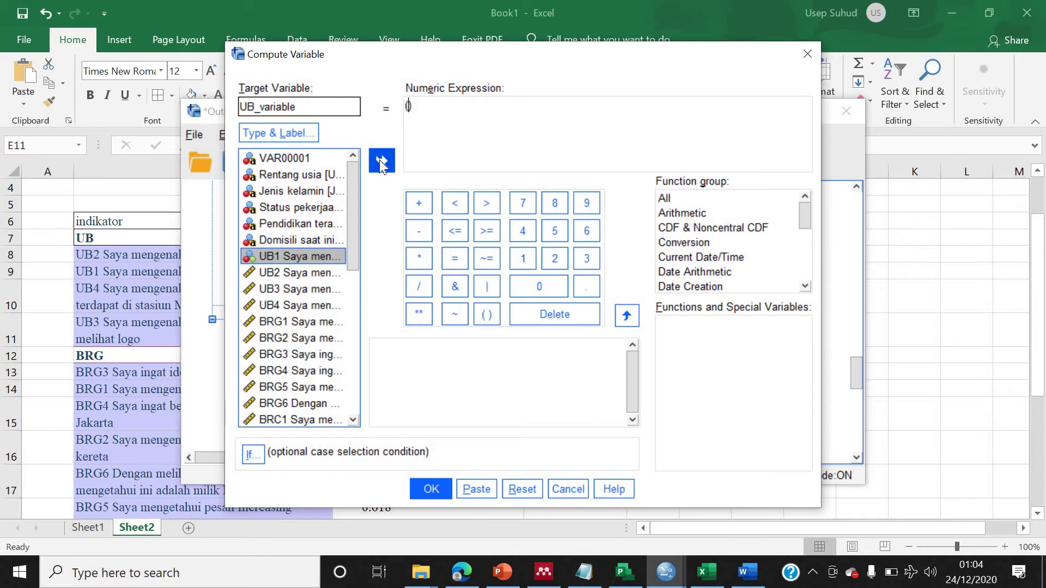
{"action": "left_click", "coordinate": [419, 203]}
{"action": "left_click", "coordinate": [296, 272]}
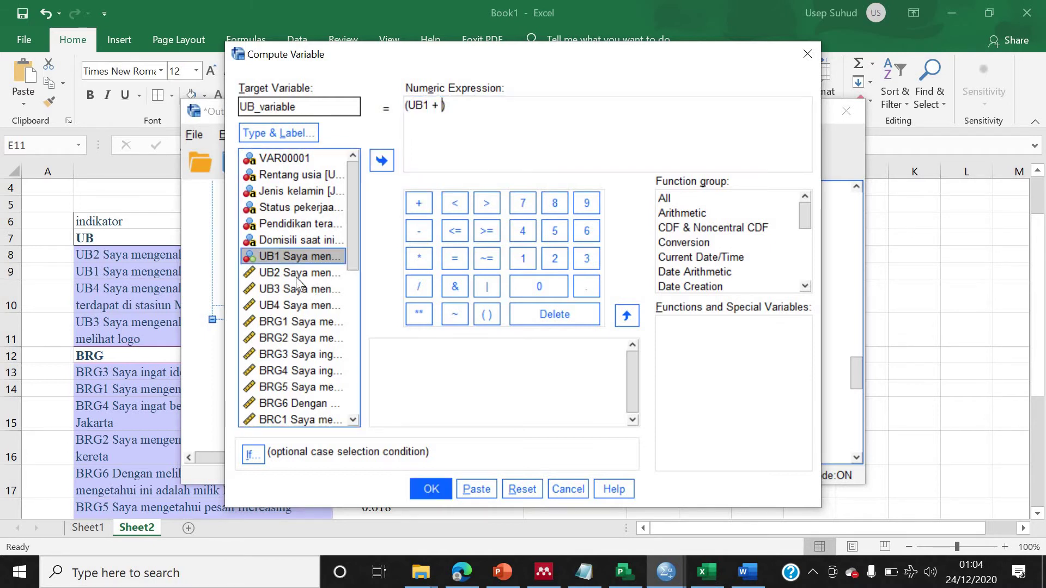
{"action": "left_click", "coordinate": [381, 161]}
{"action": "left_click", "coordinate": [419, 203]}
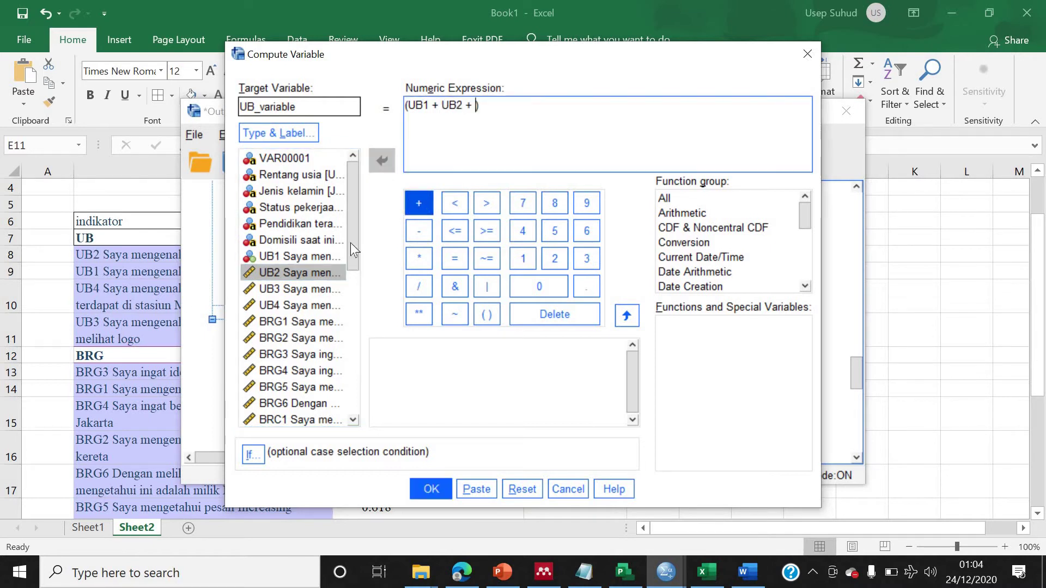
{"action": "left_click", "coordinate": [304, 290]}
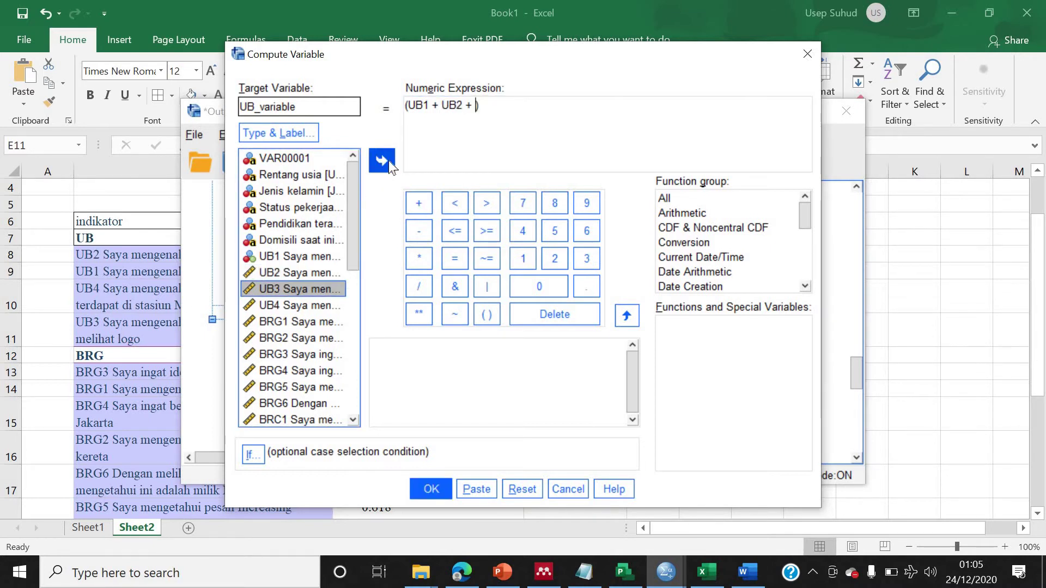
{"action": "left_click", "coordinate": [382, 161]}
{"action": "left_click", "coordinate": [421, 208]}
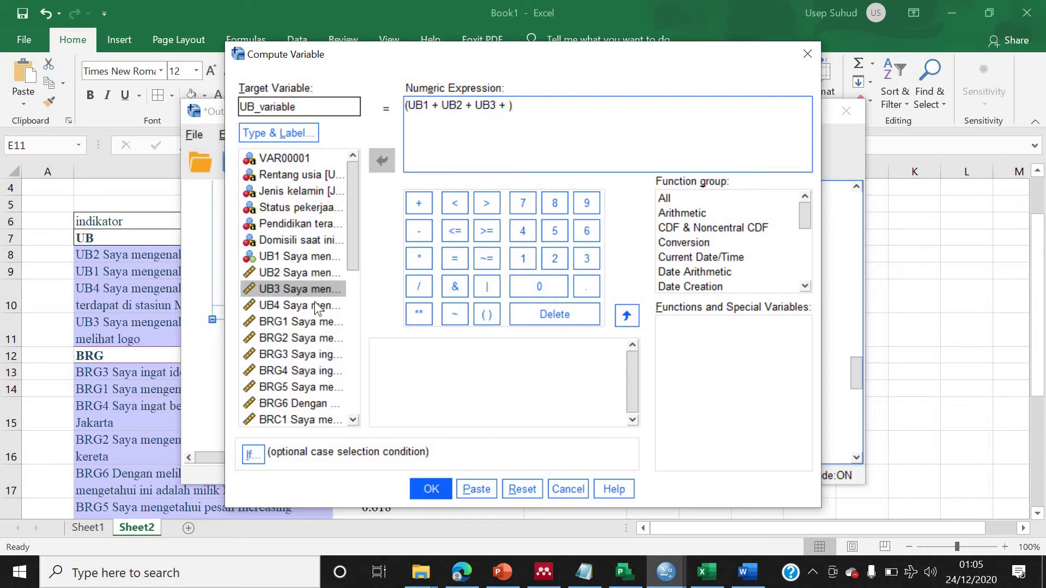
{"action": "left_click", "coordinate": [320, 306]}
{"action": "left_click", "coordinate": [381, 161]}
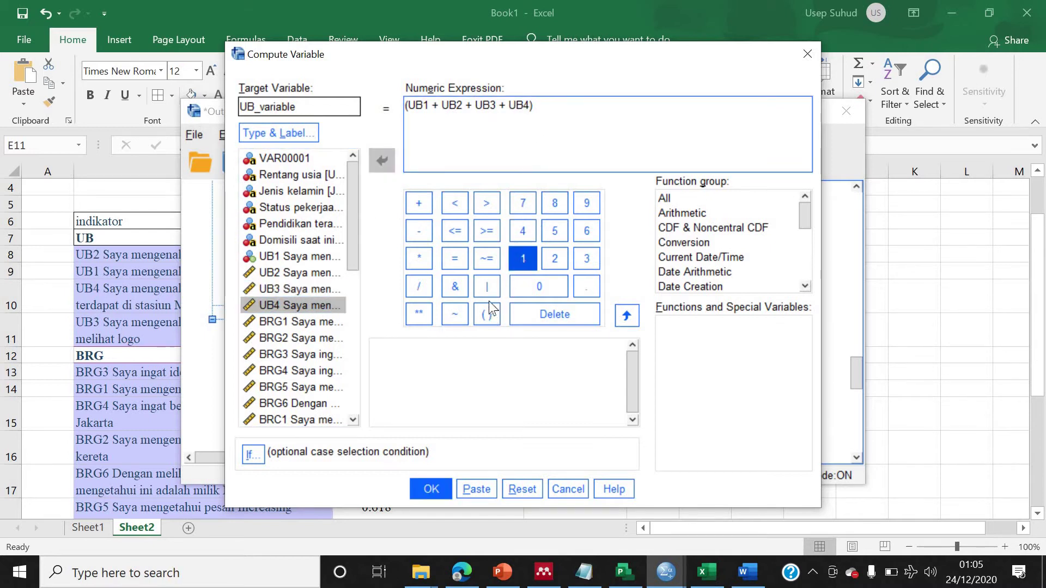
- Divide the UB sum by 4 and run the computation, overwriting the existing UB_variable
{"action": "left_click", "coordinate": [418, 287]}
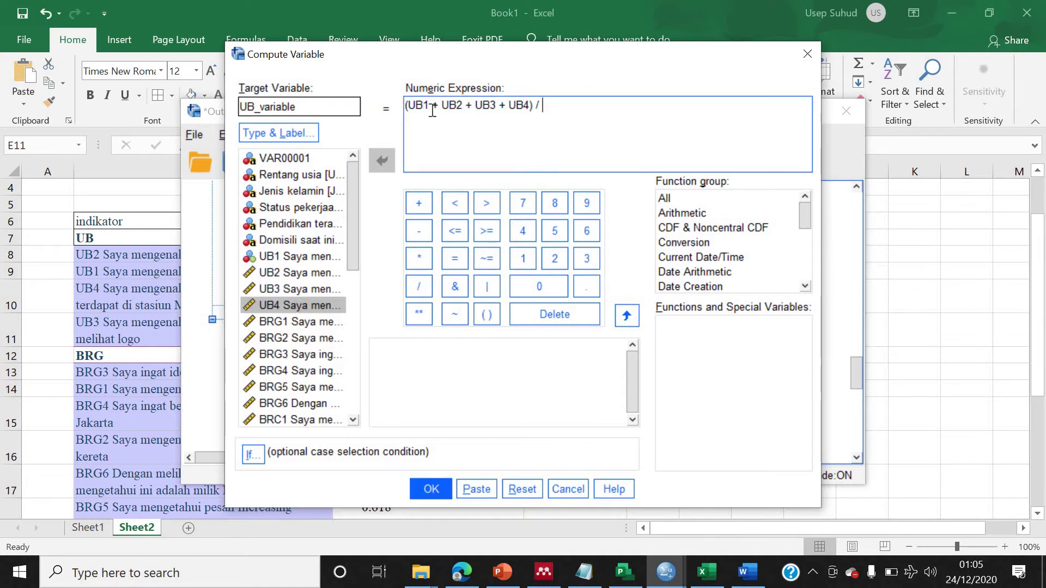
{"action": "left_click", "coordinate": [522, 231]}
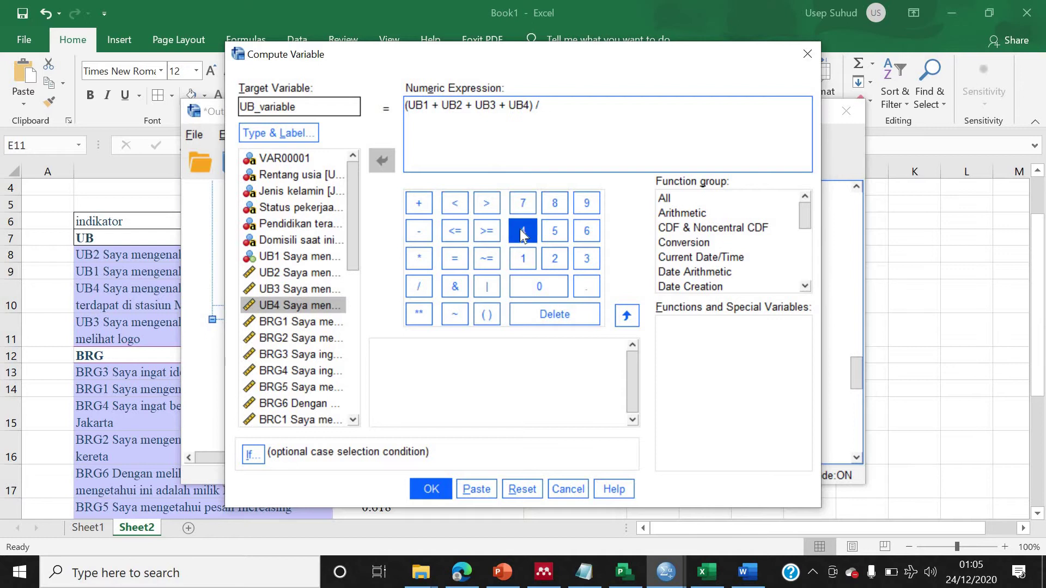
{"action": "left_click", "coordinate": [433, 489]}
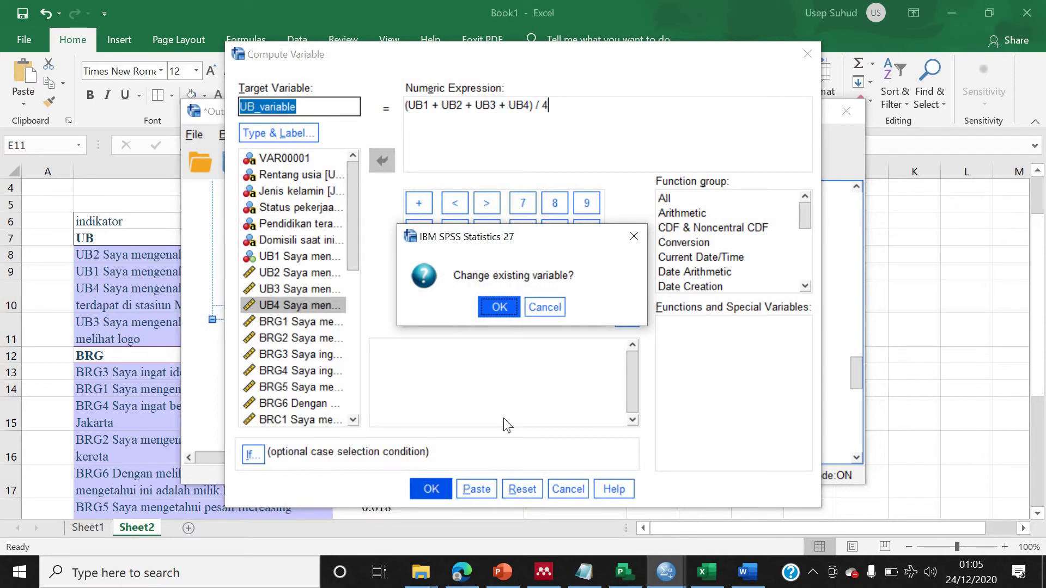
{"action": "left_click", "coordinate": [501, 308]}
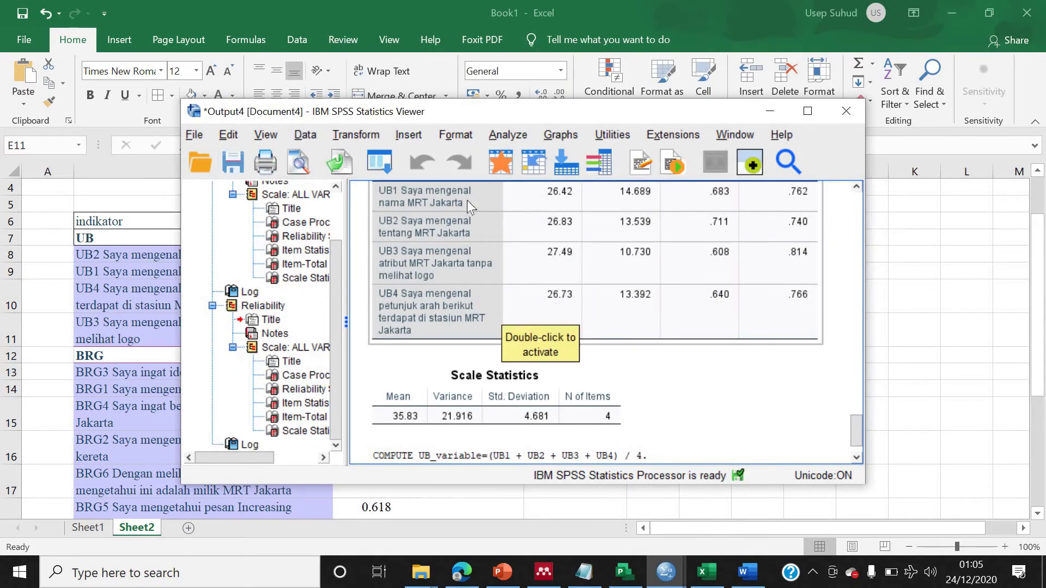
- Reopen Compute Variable, change the target variable to BRG_variable and clear the UB expression
{"action": "left_click", "coordinate": [372, 137]}
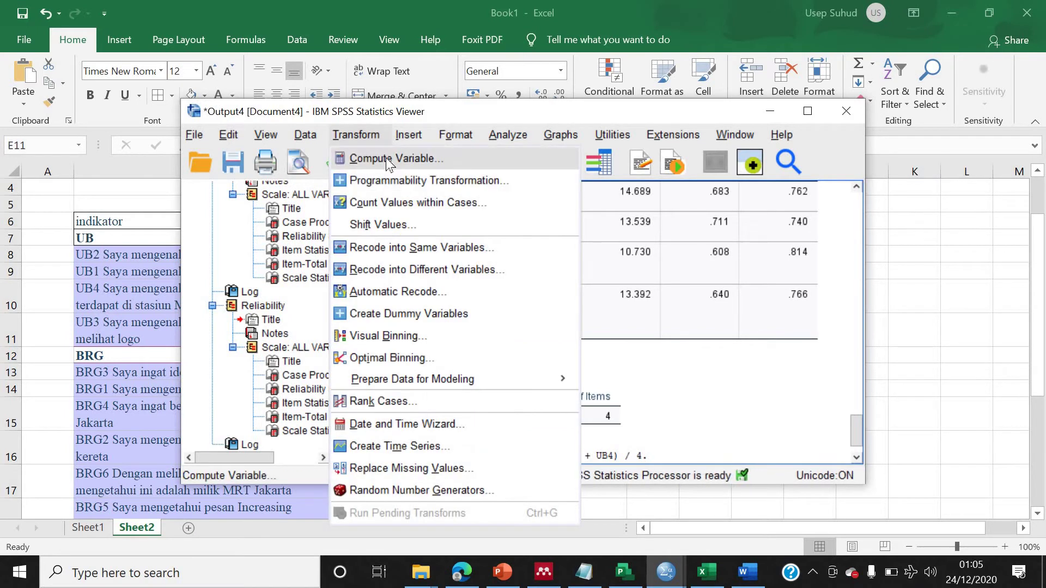
{"action": "left_click", "coordinate": [385, 158]}
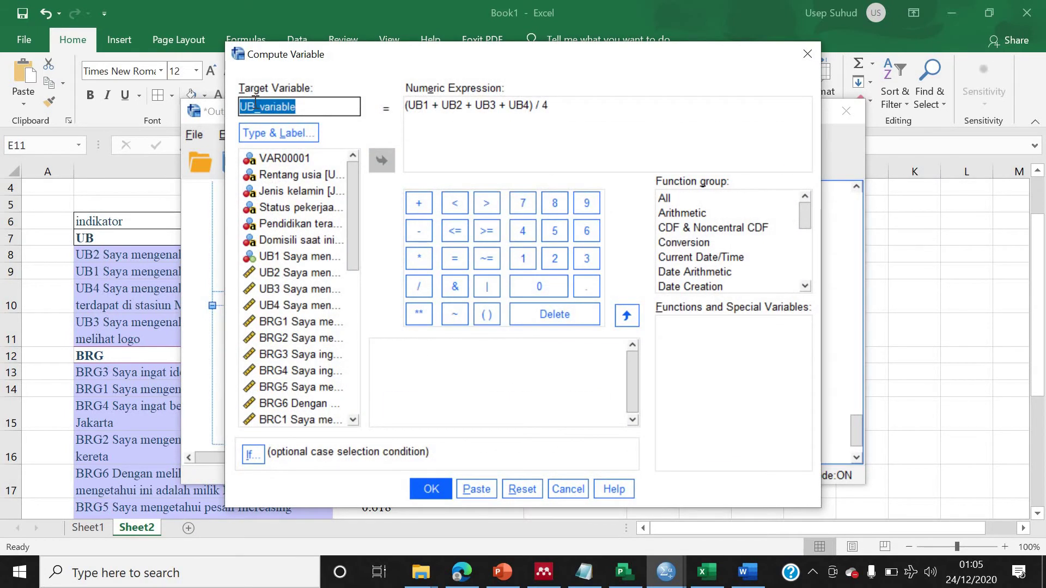
{"action": "left_click", "coordinate": [255, 102]}
{"action": "key", "text": "BackSpace"}
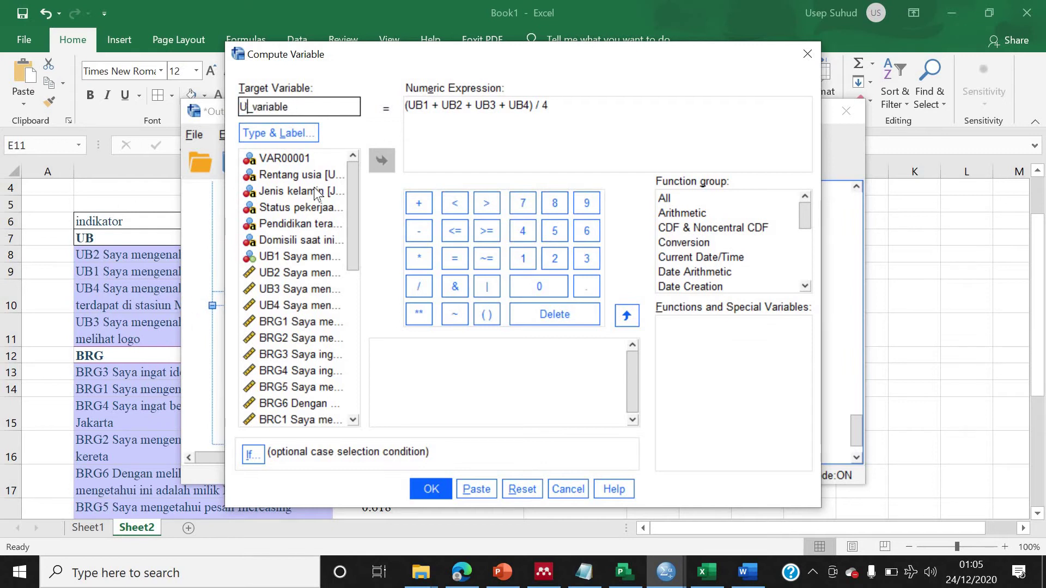
{"action": "key", "text": "BackSpace"}
{"action": "type", "text": "BRG"}
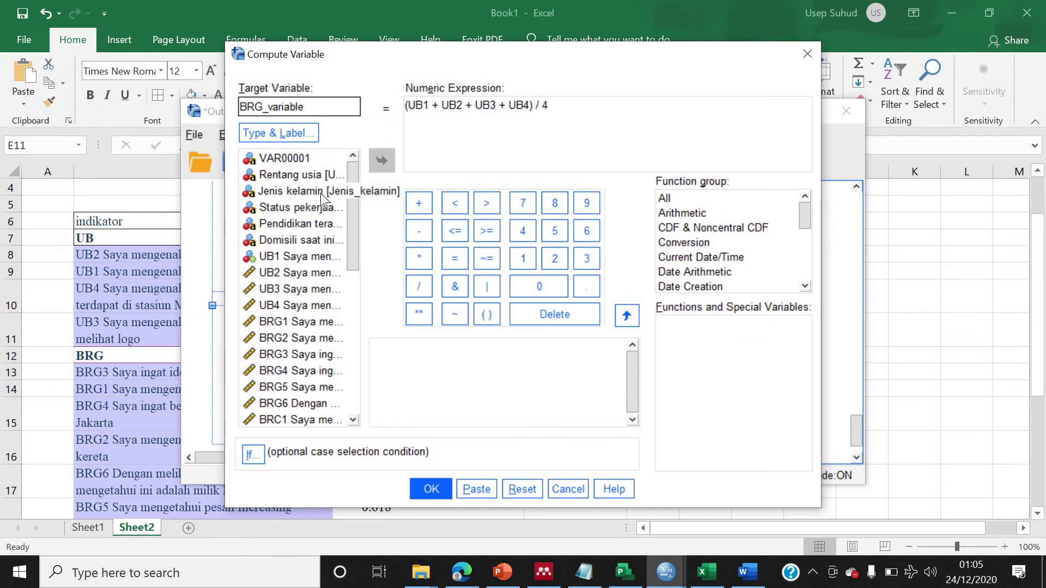
{"action": "left_click_drag", "start_coordinate": [402, 98], "coordinate": [405, 104]}
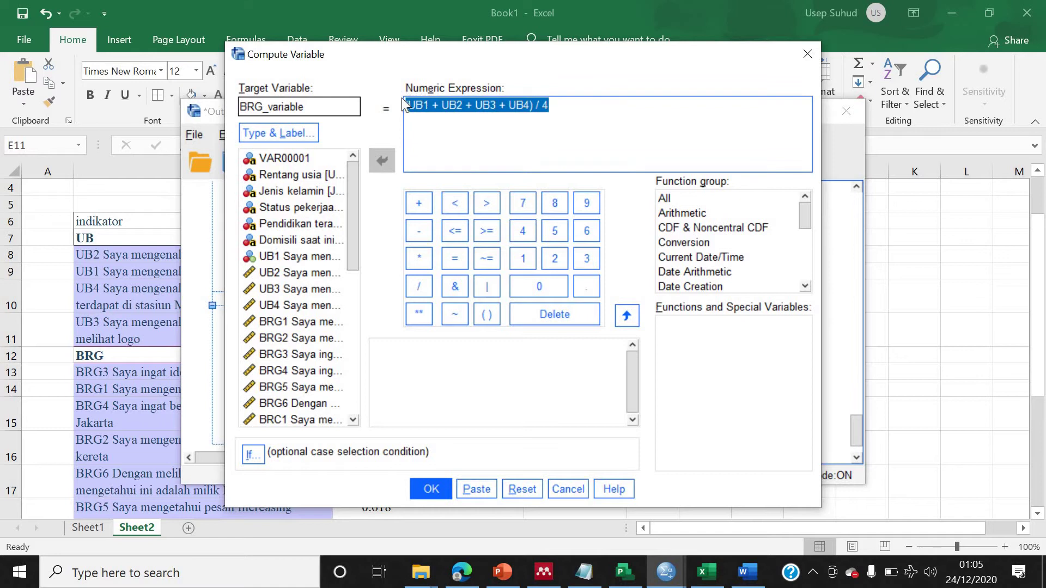
{"action": "key", "text": "Delete"}
- Start the BRG_variable expression with a parenthesised sum of BRG1, BRG2 and BRG3
{"action": "left_click", "coordinate": [487, 314]}
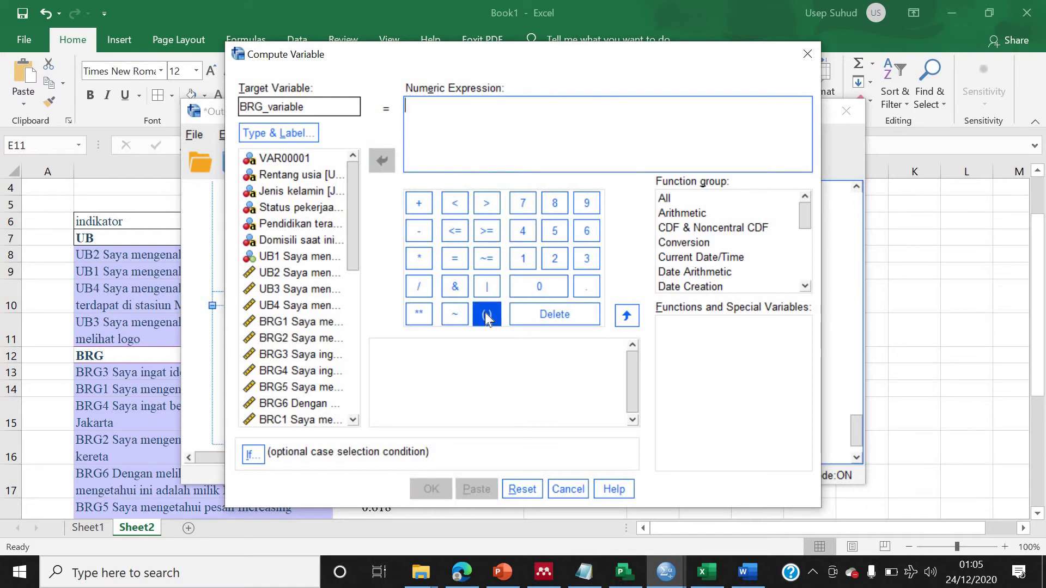
{"action": "left_click", "coordinate": [295, 323]}
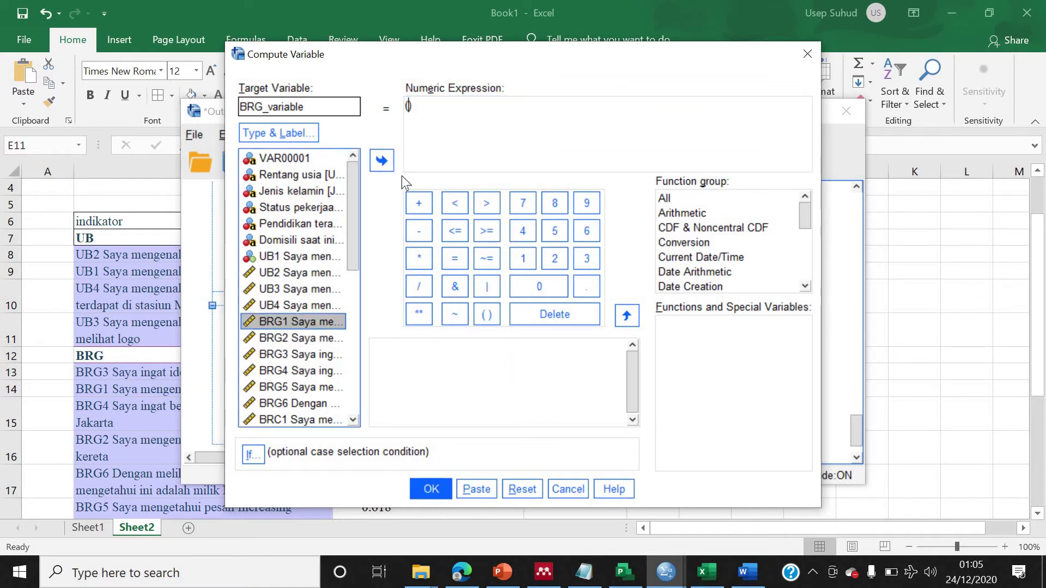
{"action": "left_click", "coordinate": [387, 162]}
{"action": "left_click", "coordinate": [418, 203]}
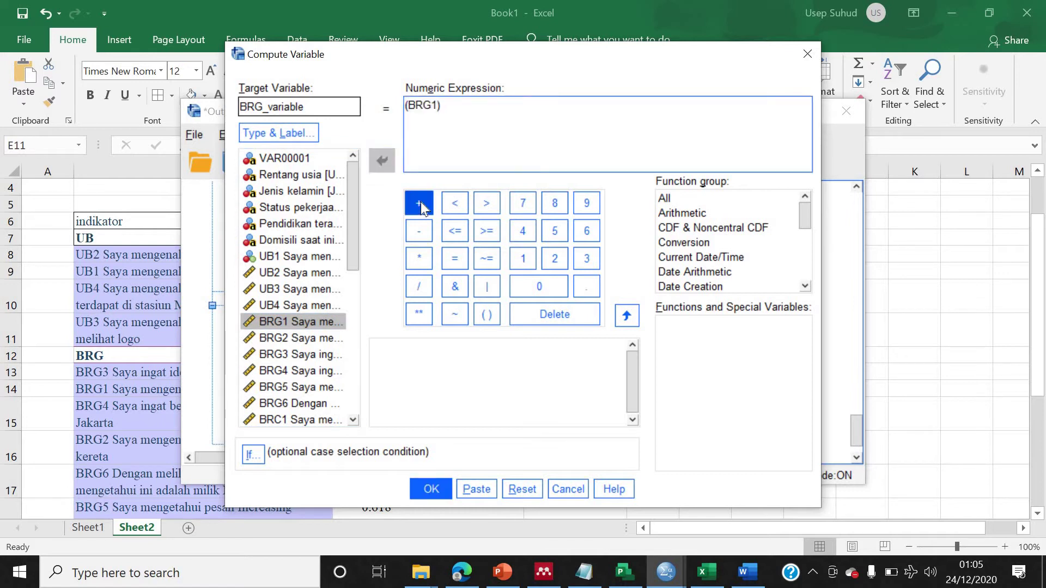
{"action": "left_click", "coordinate": [312, 340]}
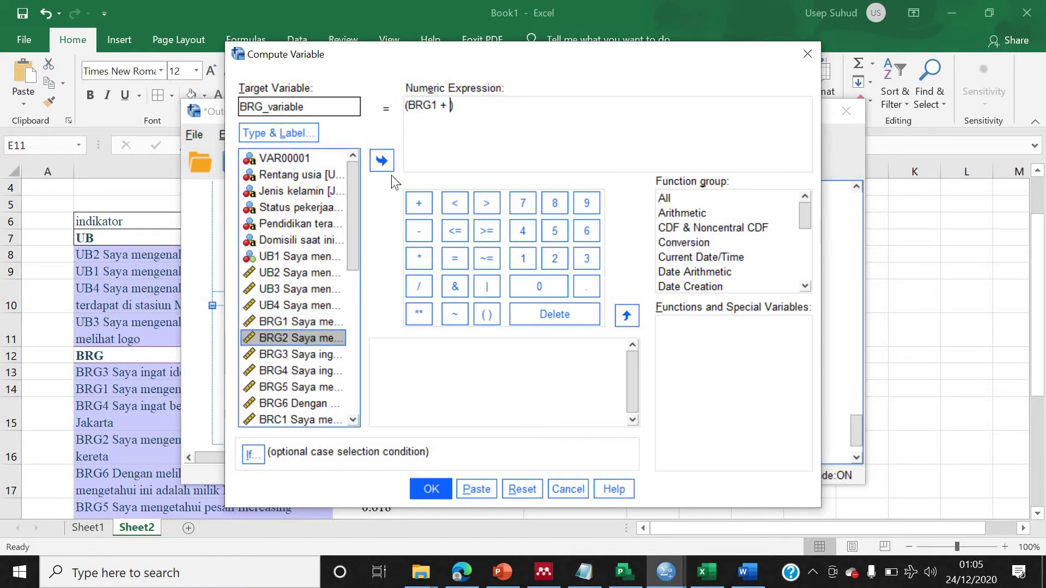
{"action": "left_click", "coordinate": [388, 159]}
{"action": "left_click", "coordinate": [419, 203]}
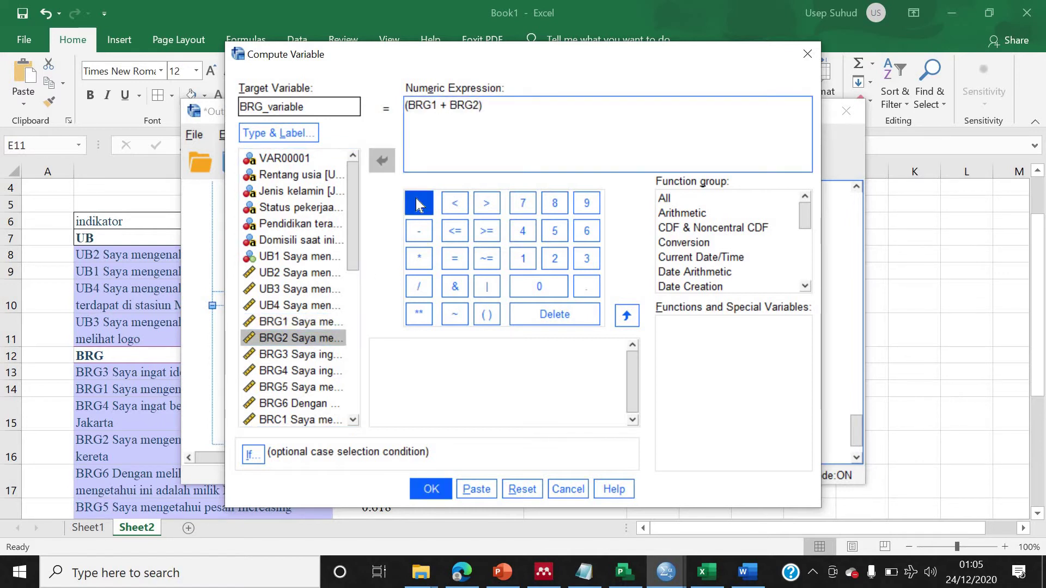
{"action": "left_click", "coordinate": [293, 355]}
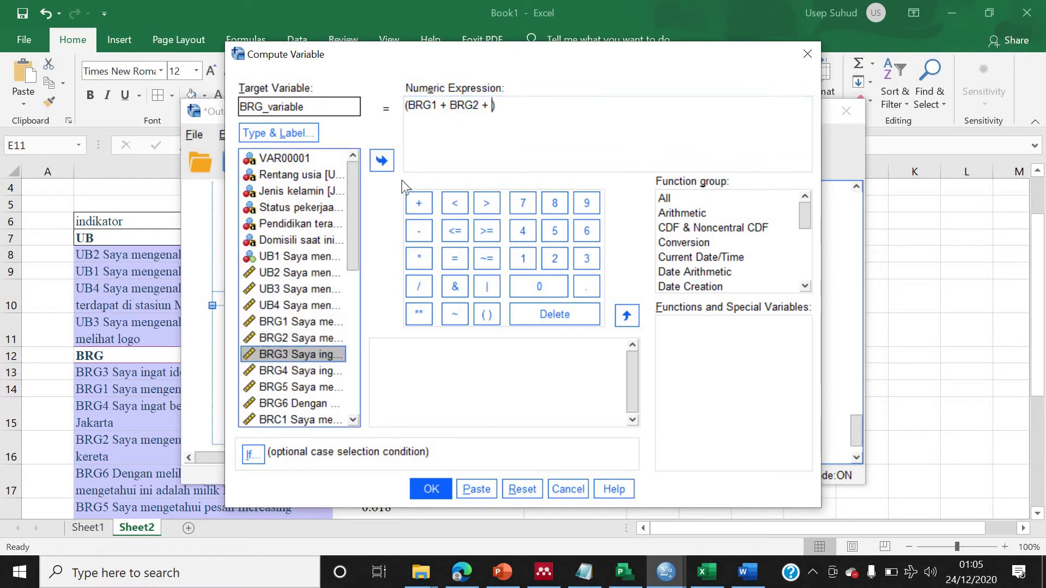
{"action": "left_click", "coordinate": [383, 159]}
- Extend the sum inside the parentheses with BRG4, BRG5 and BRG6
{"action": "left_click", "coordinate": [417, 203]}
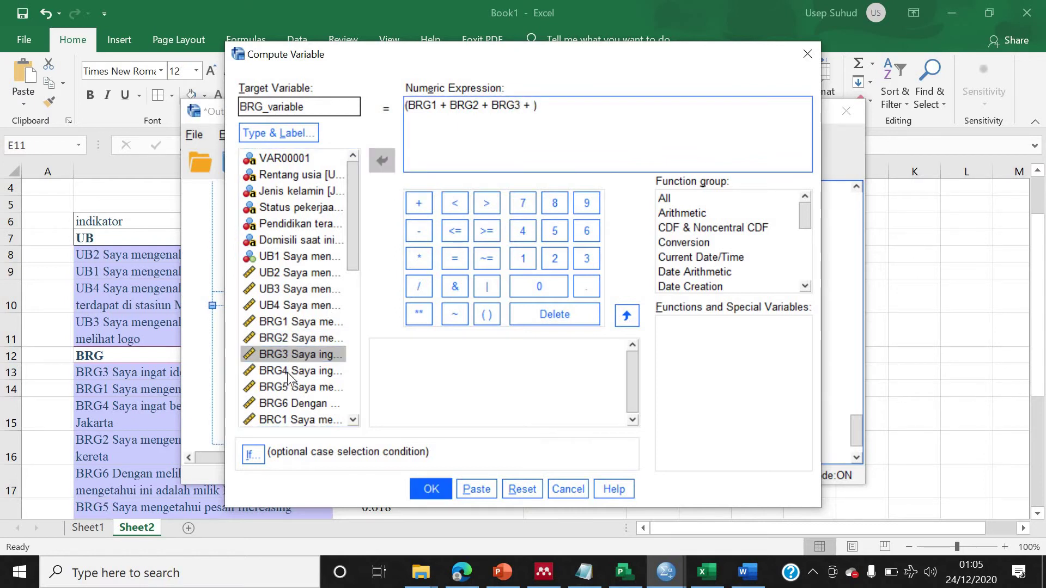
{"action": "left_click", "coordinate": [290, 372]}
{"action": "left_click", "coordinate": [382, 160]}
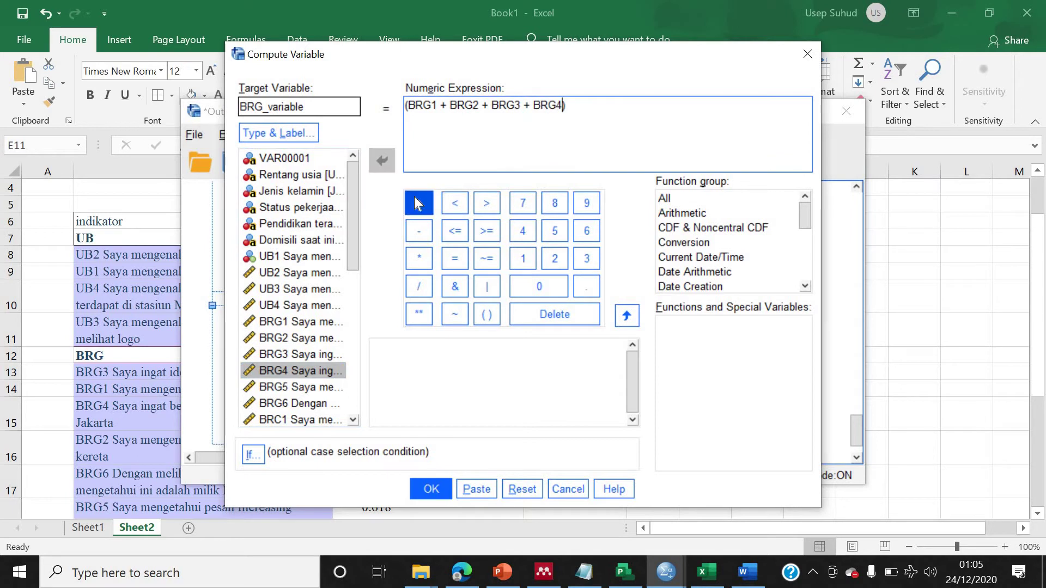
{"action": "left_click", "coordinate": [418, 203]}
{"action": "left_click", "coordinate": [290, 387]}
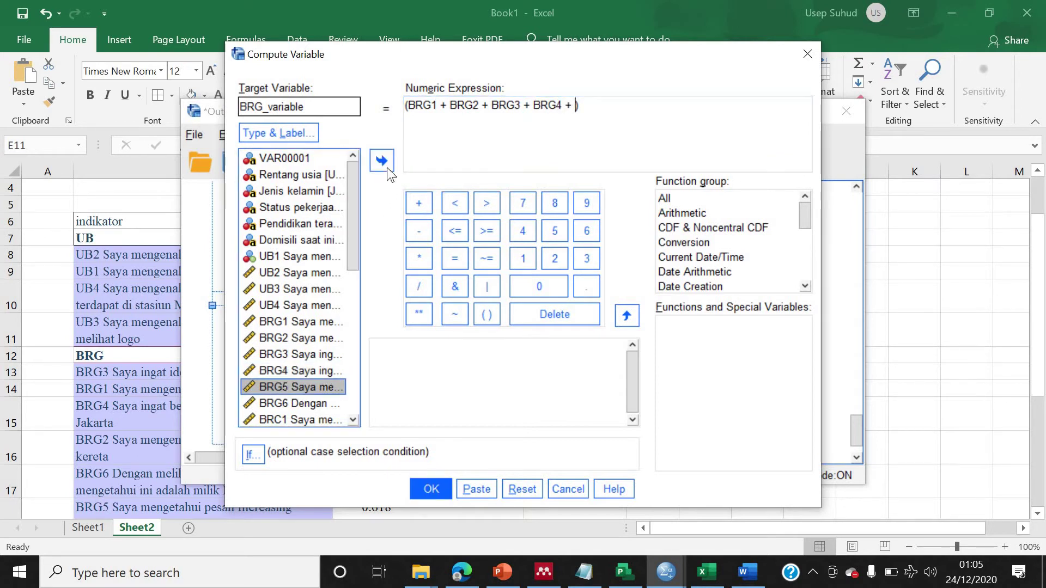
{"action": "left_click", "coordinate": [382, 160]}
{"action": "left_click", "coordinate": [417, 203]}
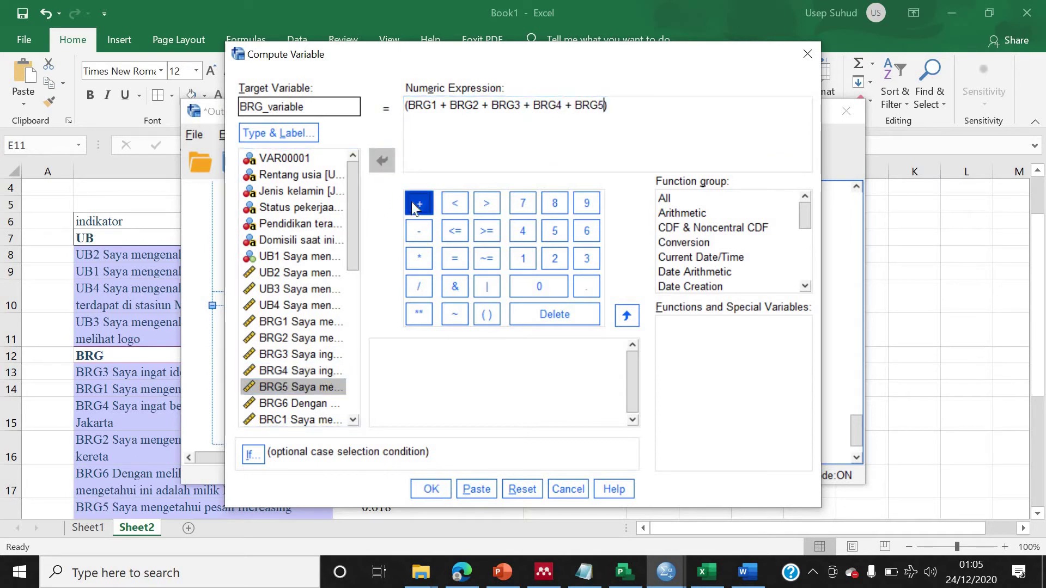
{"action": "left_click", "coordinate": [294, 405]}
{"action": "left_click", "coordinate": [384, 161]}
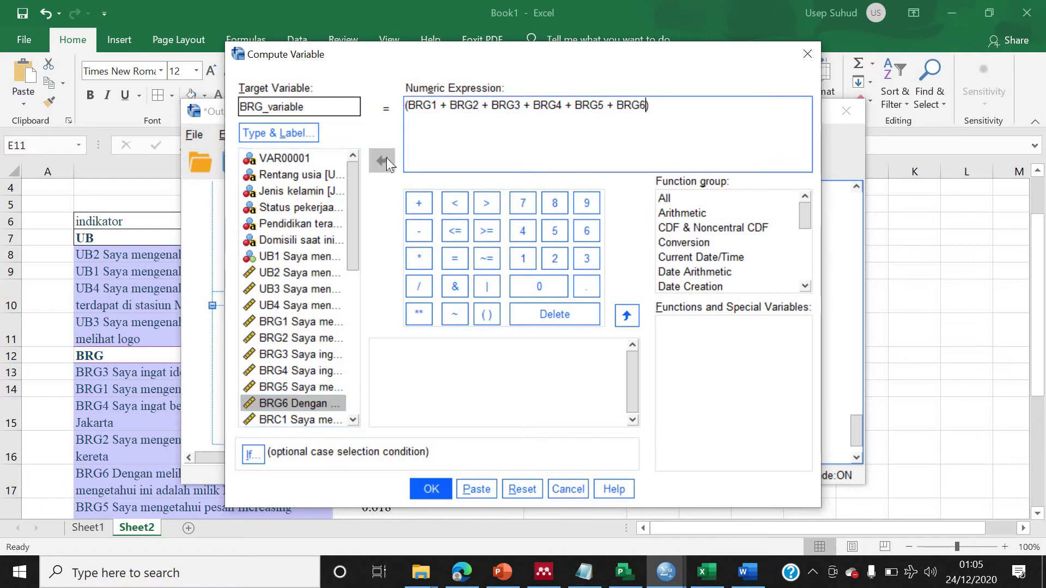
- Divide the BRG sum by 6 and run the computation of BRG_variable
{"action": "left_click", "coordinate": [690, 104]}
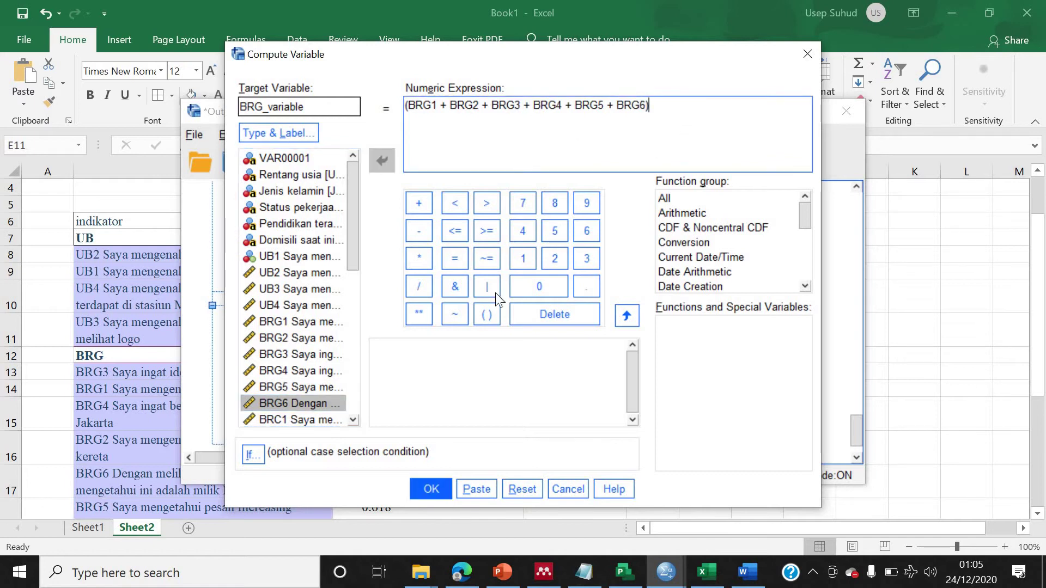
{"action": "left_click", "coordinate": [427, 287]}
{"action": "left_click", "coordinate": [586, 231]}
{"action": "left_click", "coordinate": [431, 490]}
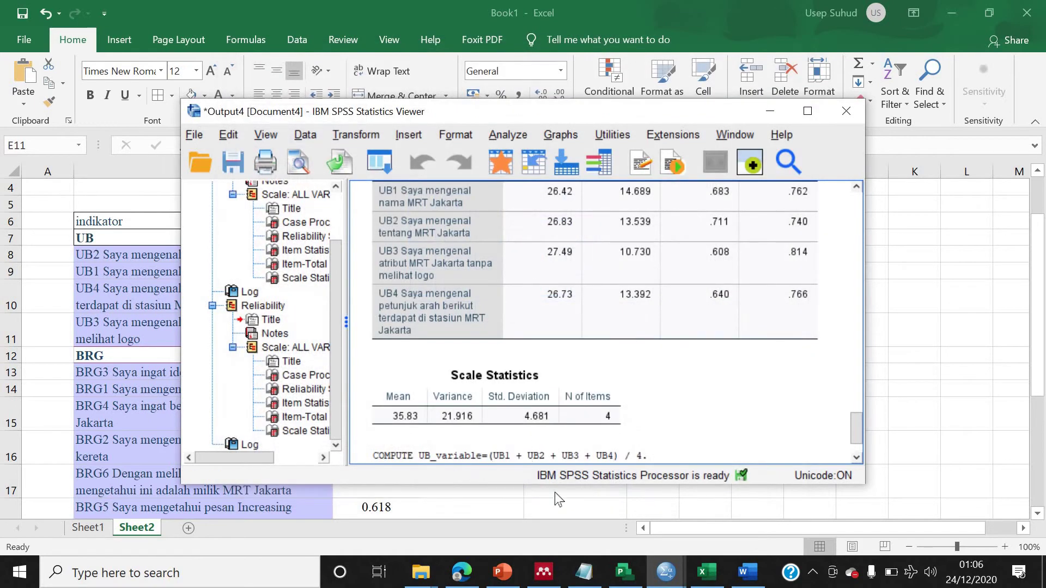
- Switch to the MRT CORPORATE.sav Data Editor and show the list of variable definitions
{"action": "mouse_move", "coordinate": [662, 570]}
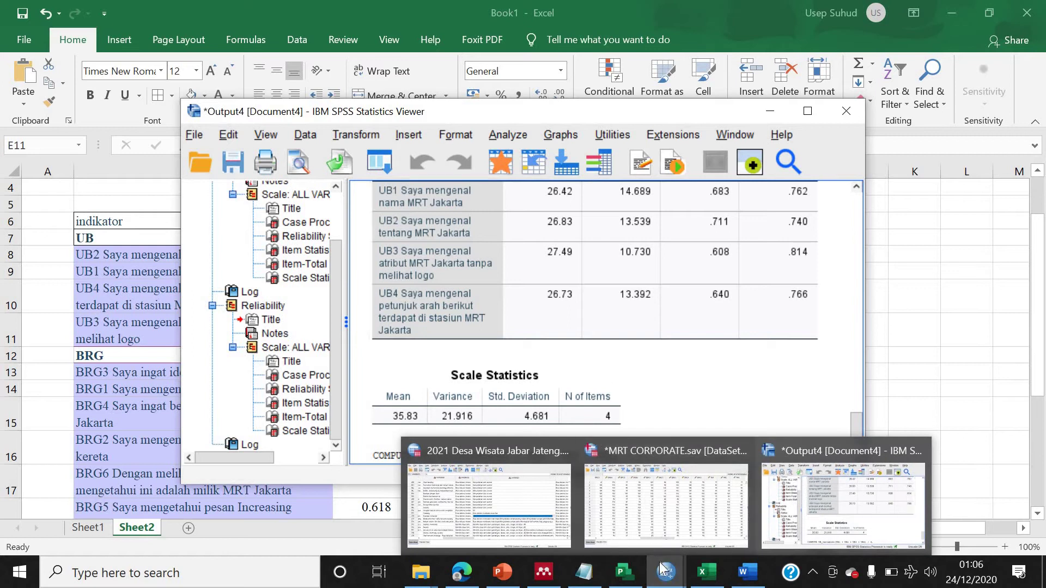
{"action": "left_click", "coordinate": [666, 504]}
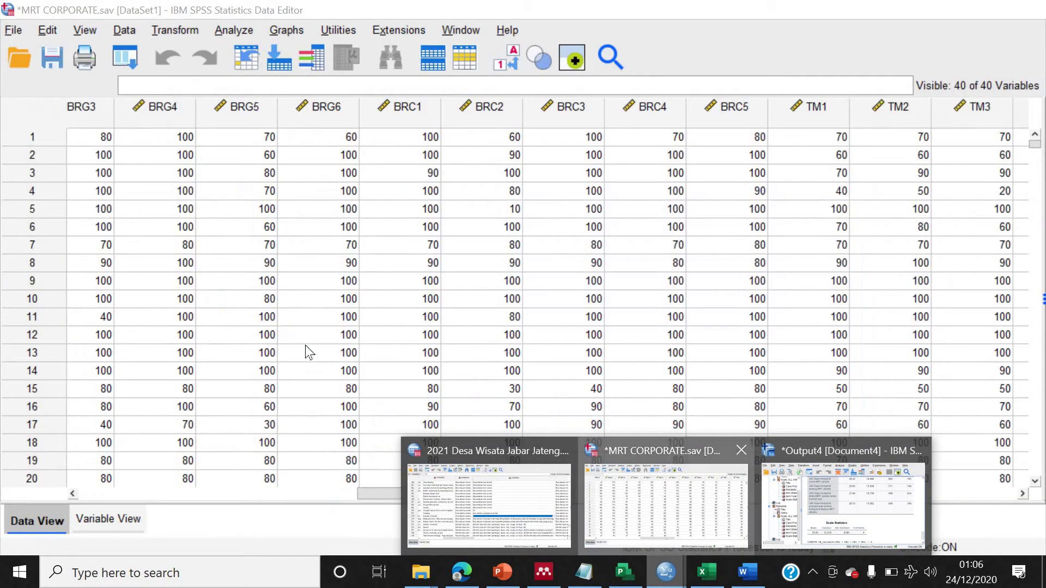
{"action": "scroll", "coordinate": [431, 496], "scroll_direction": "down", "scroll_amount": 5}
{"action": "scroll", "coordinate": [105, 437], "scroll_direction": "left", "scroll_amount": 10}
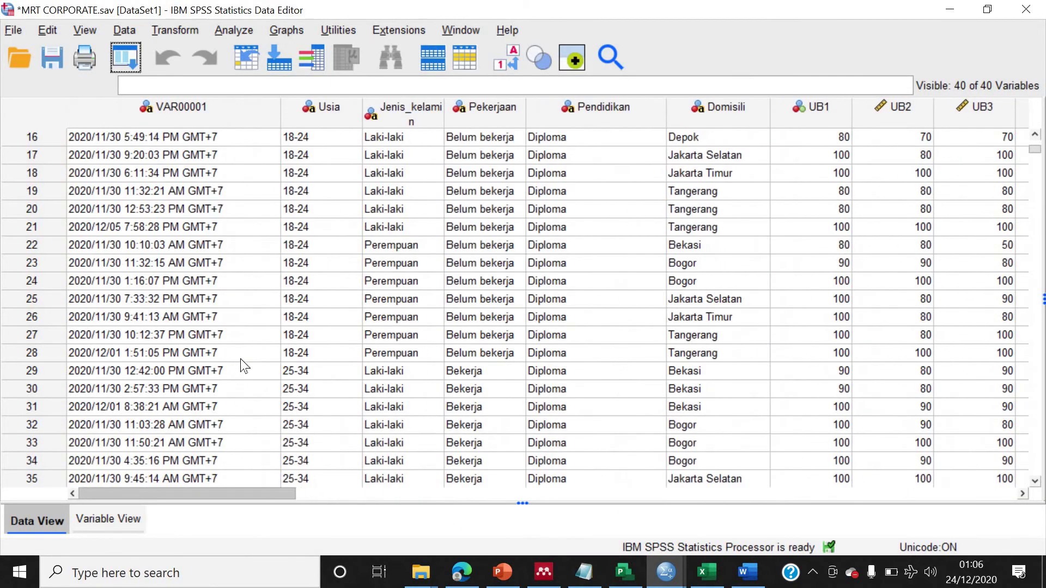
{"action": "scroll", "coordinate": [247, 348], "scroll_direction": "down", "scroll_amount": 5}
{"action": "left_click", "coordinate": [96, 521]}
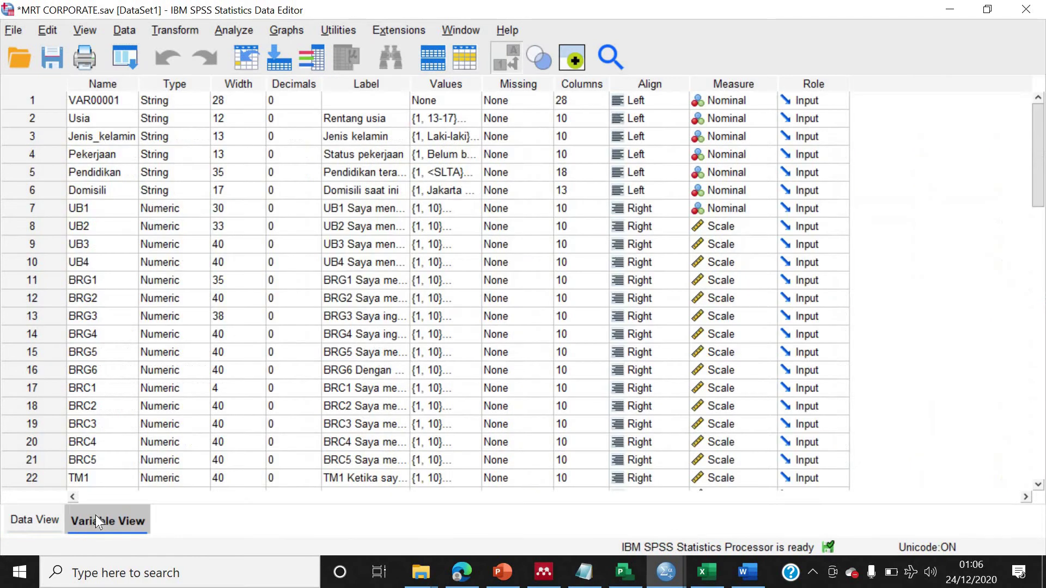
- Copy the names UB_variable and BRG_variable into the labels of those same two variables
{"action": "scroll", "coordinate": [221, 406], "scroll_direction": "down", "scroll_amount": 9}
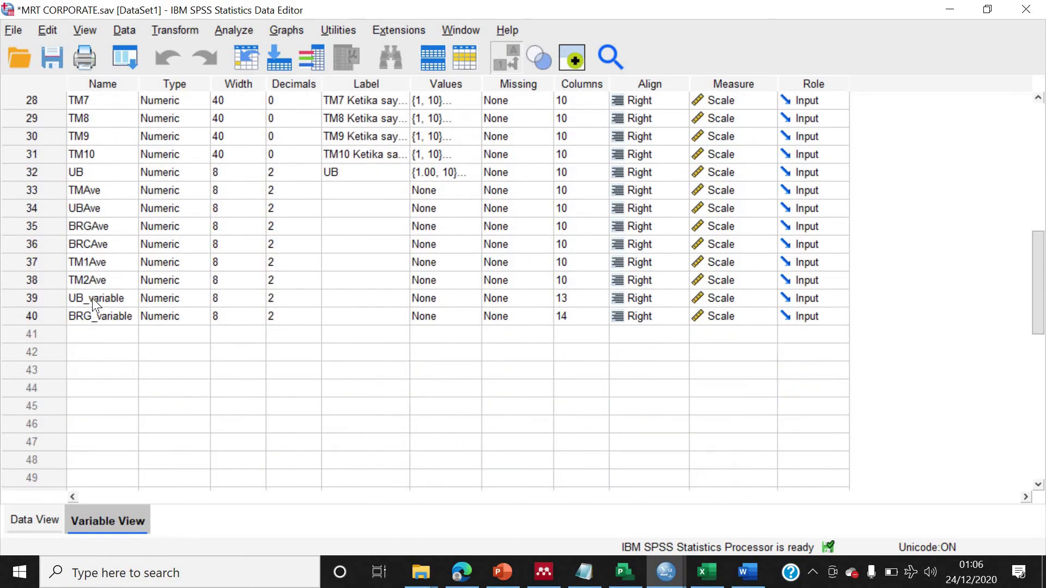
{"action": "double_click", "coordinate": [94, 298]}
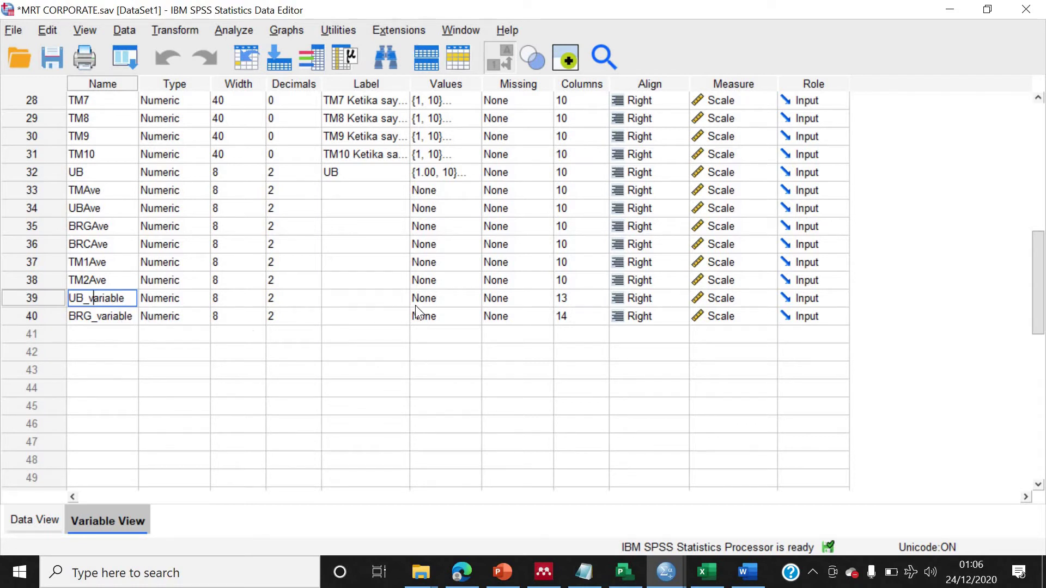
{"action": "left_click", "coordinate": [126, 370]}
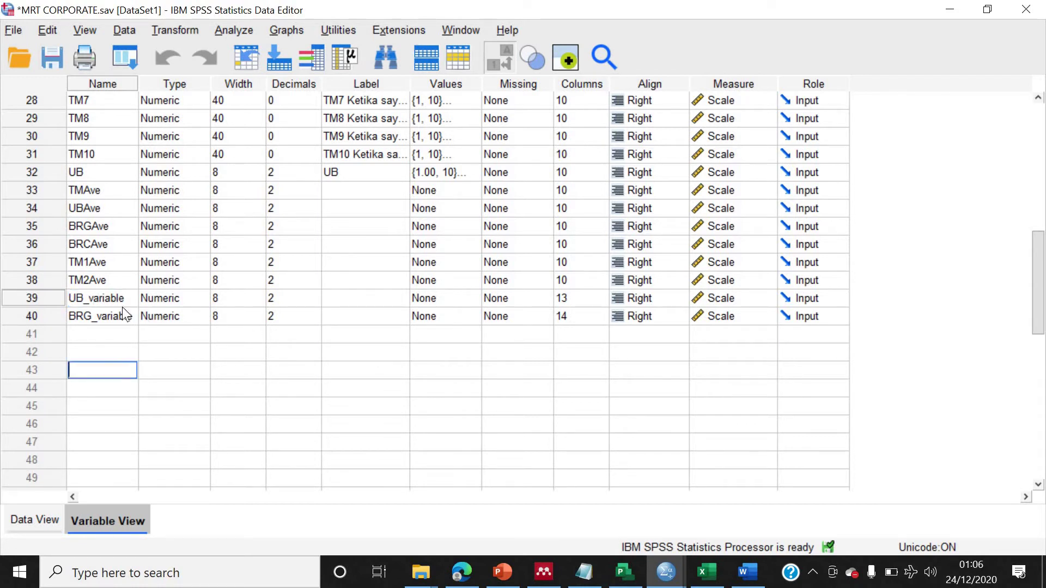
{"action": "left_click_drag", "start_coordinate": [122, 306], "coordinate": [122, 316]}
{"action": "key", "text": "ctrl+c"}
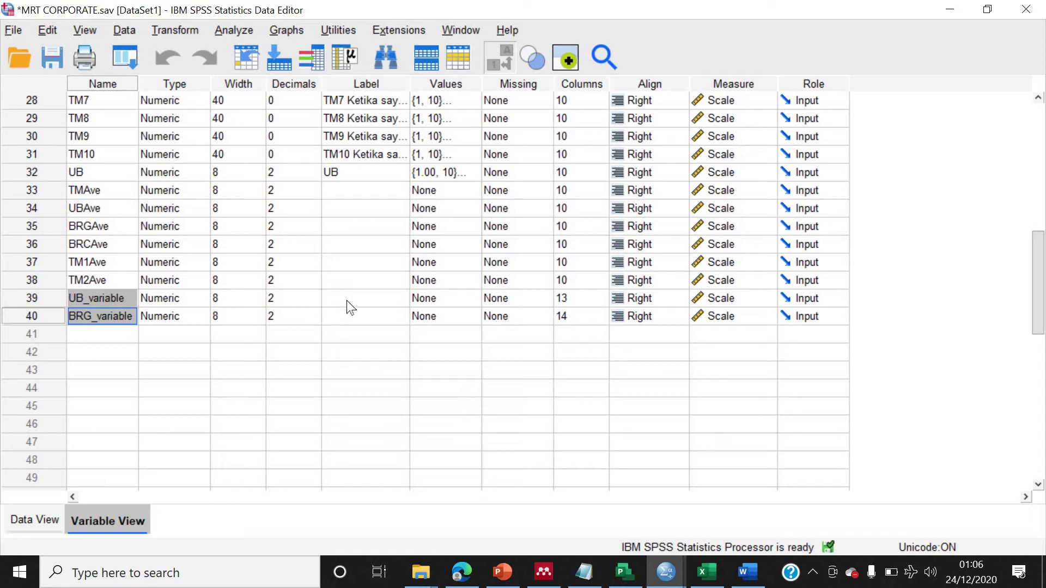
{"action": "left_click_drag", "start_coordinate": [350, 303], "coordinate": [351, 313]}
{"action": "key", "text": "ctrl+v"}
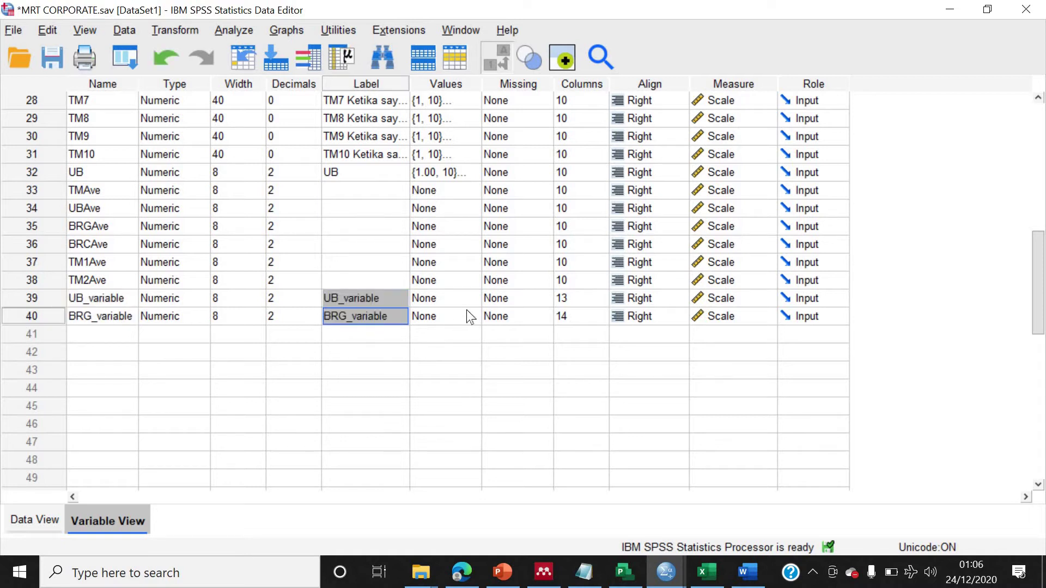
{"action": "left_click", "coordinate": [472, 302]}
{"action": "left_click", "coordinate": [472, 300]}
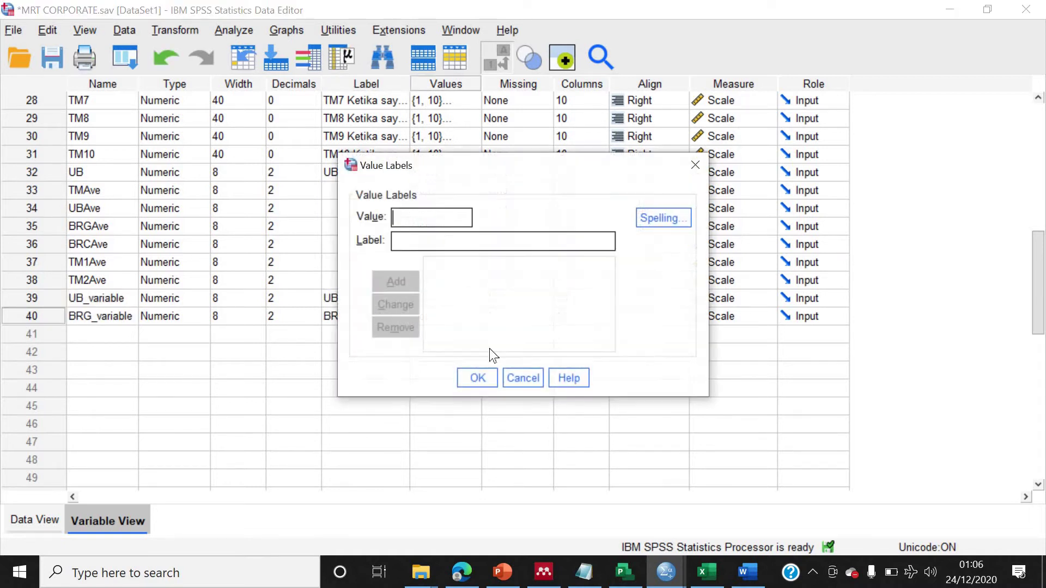
{"action": "left_click", "coordinate": [519, 377]}
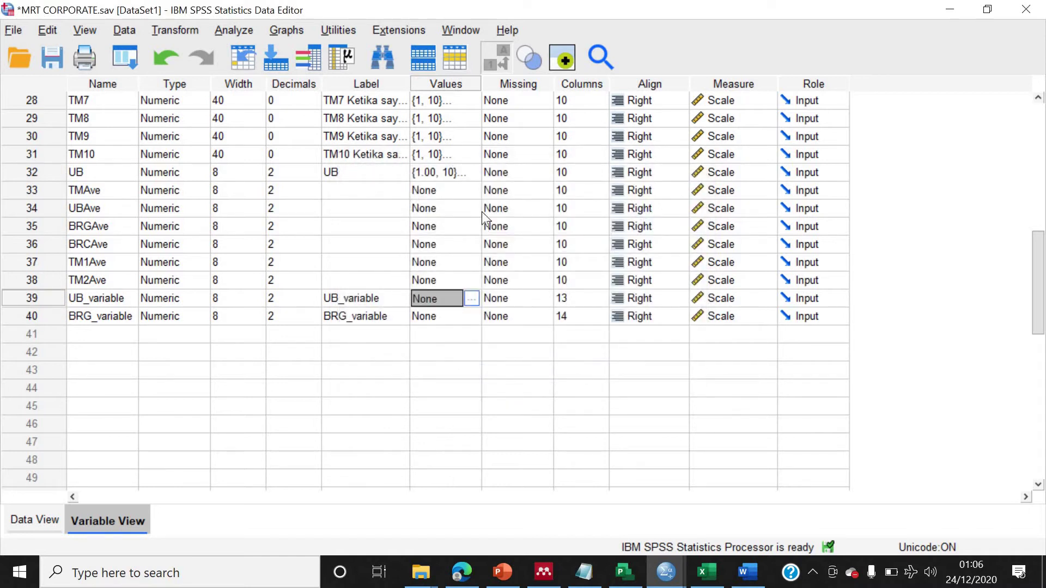
- Check the value labels of UB1 and copy them to UB_variable and BRG_variable
{"action": "scroll", "coordinate": [430, 168], "scroll_direction": "up", "scroll_amount": 9}
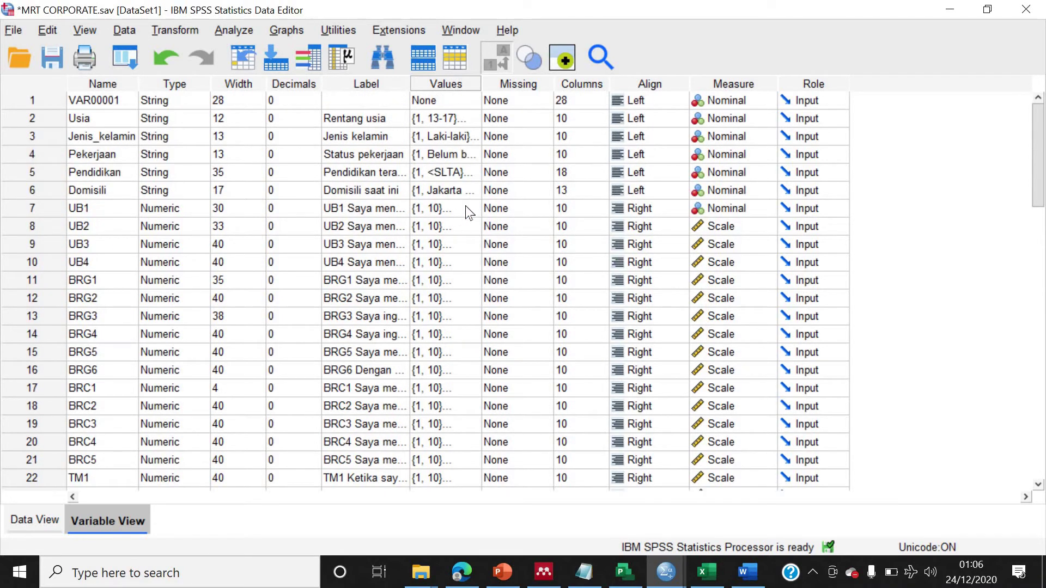
{"action": "left_click", "coordinate": [466, 207]}
{"action": "left_click", "coordinate": [472, 208]}
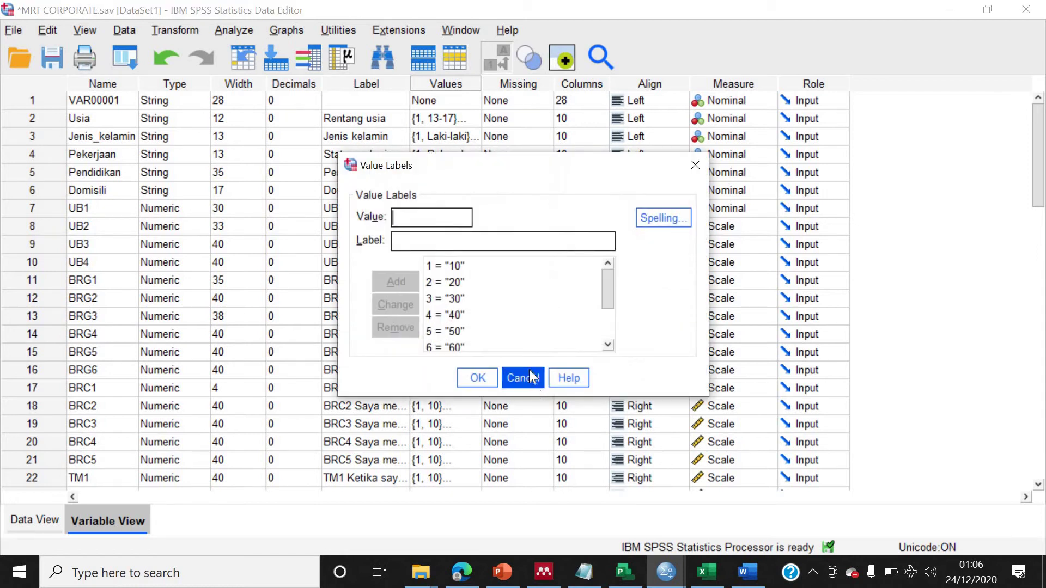
{"action": "left_click", "coordinate": [530, 378]}
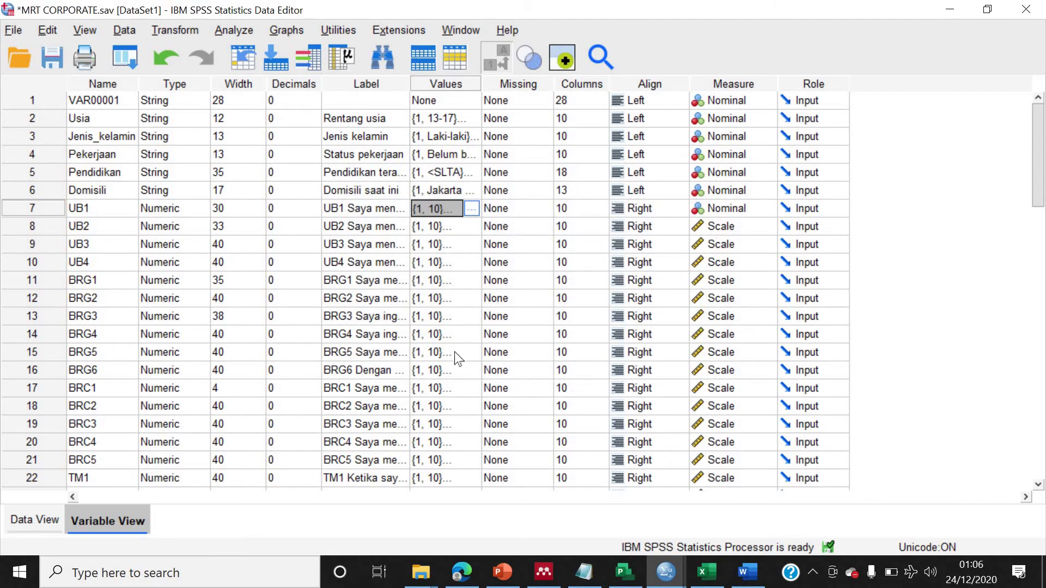
{"action": "scroll", "coordinate": [455, 351], "scroll_direction": "down", "scroll_amount": 9}
{"action": "left_click", "coordinate": [455, 316], "text": "shift"}
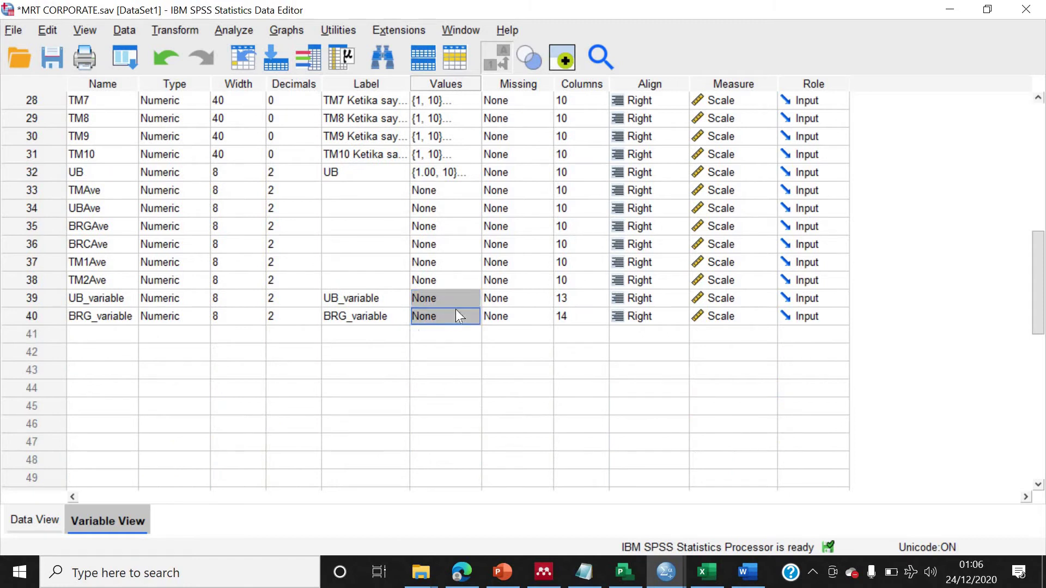
{"action": "type", "text": "{1.00, 10}... {1.00, 10}..."}
{"action": "left_click", "coordinate": [450, 371]}
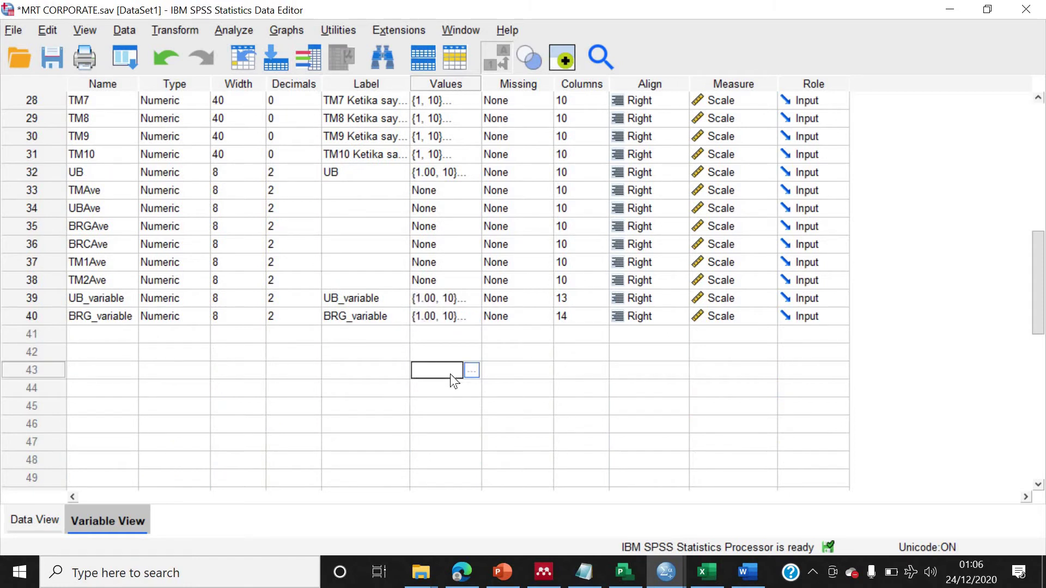
- Switch to the Excel workbook Book1 and centre the Variable Index column horizontally
{"action": "left_click", "coordinate": [703, 572]}
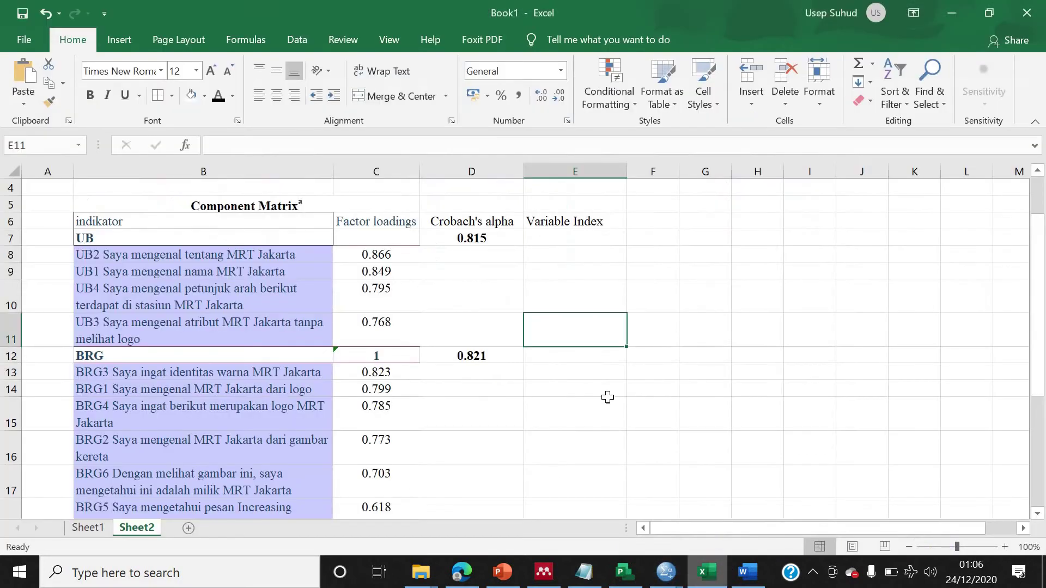
{"action": "left_click", "coordinate": [582, 172]}
{"action": "left_click", "coordinate": [276, 96]}
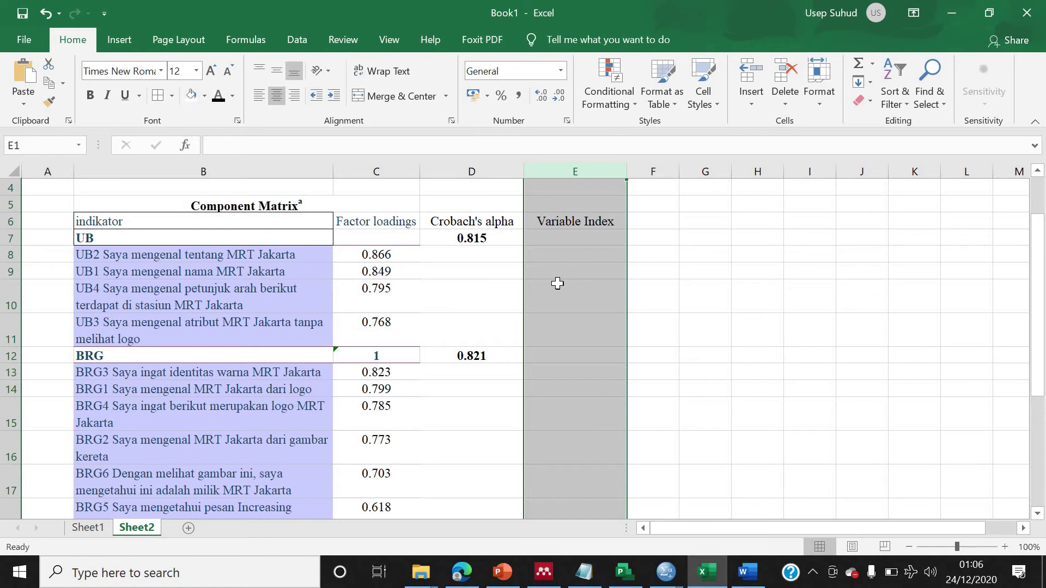
- Switch back to the MRT CORPORATE.sav Data Editor and set up a Descriptives analysis of UB_variable and BRG_variable
{"action": "left_click", "coordinate": [666, 572]}
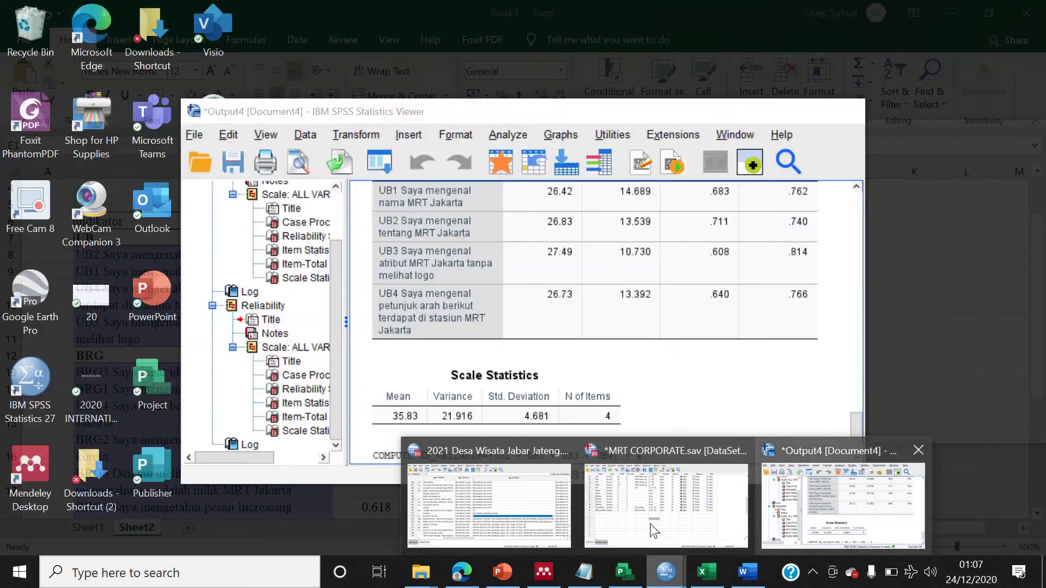
{"action": "left_click", "coordinate": [650, 524]}
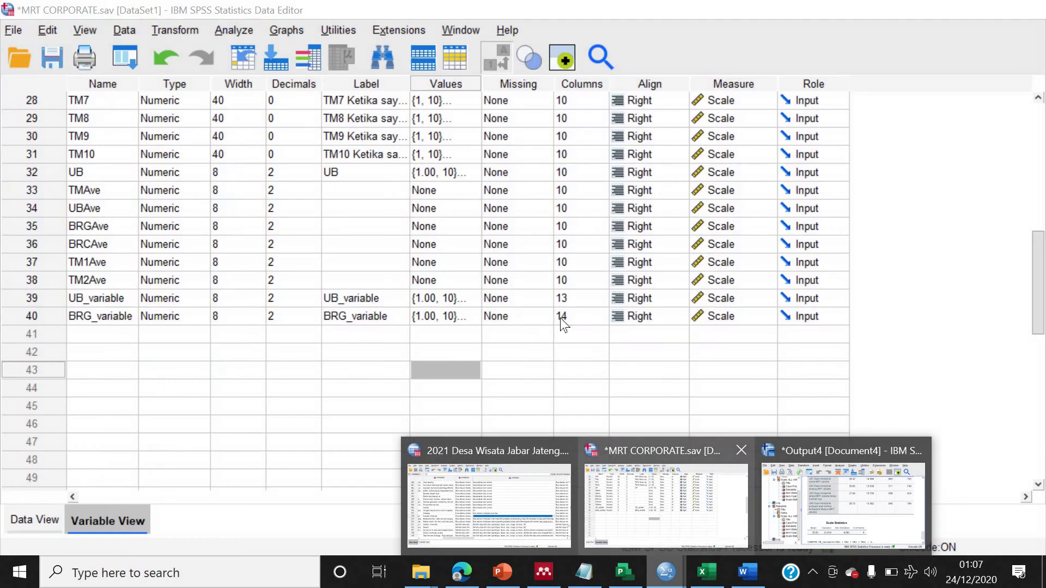
{"action": "left_click", "coordinate": [247, 25]}
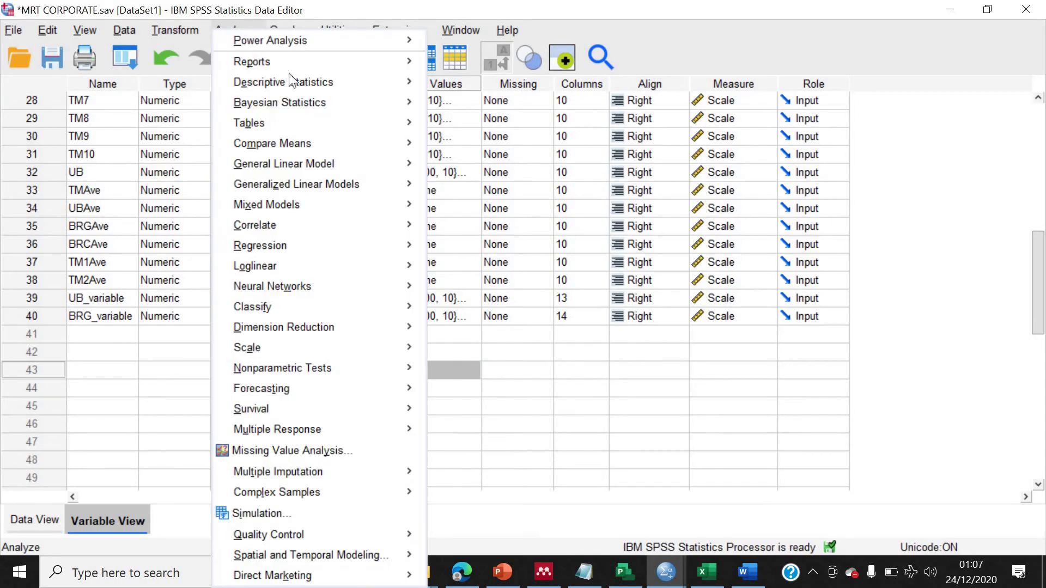
{"action": "mouse_move", "coordinate": [336, 82]}
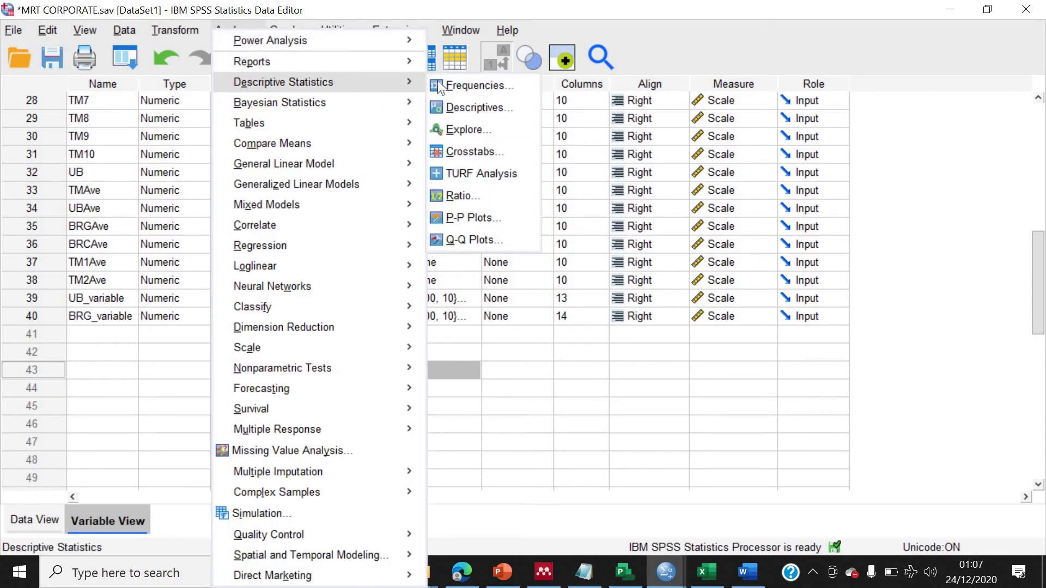
{"action": "left_click", "coordinate": [469, 106]}
{"action": "left_click_drag", "start_coordinate": [456, 226], "coordinate": [466, 333]}
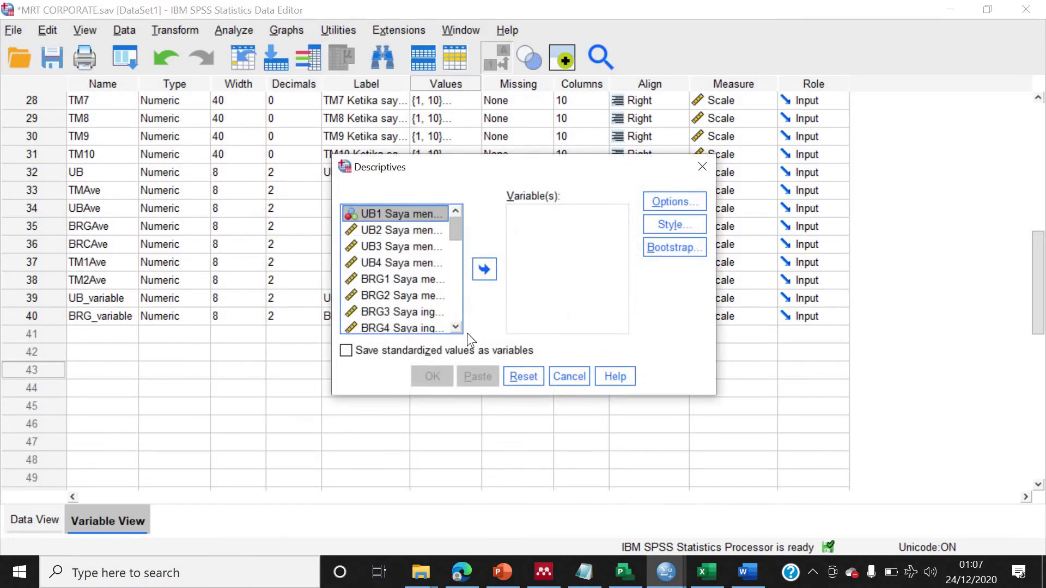
{"action": "left_click", "coordinate": [410, 309]}
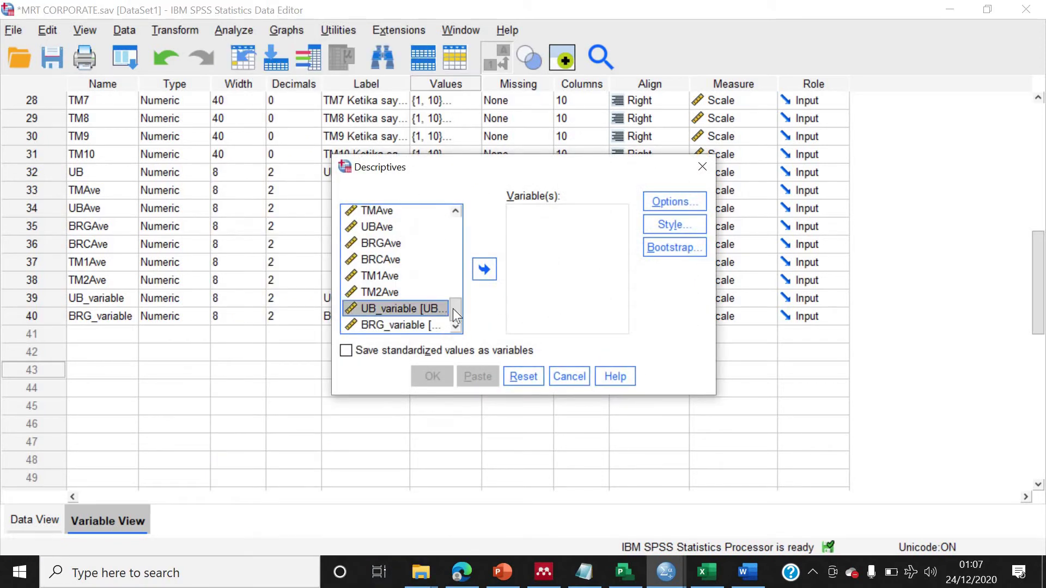
{"action": "left_click", "coordinate": [415, 324], "text": "shift"}
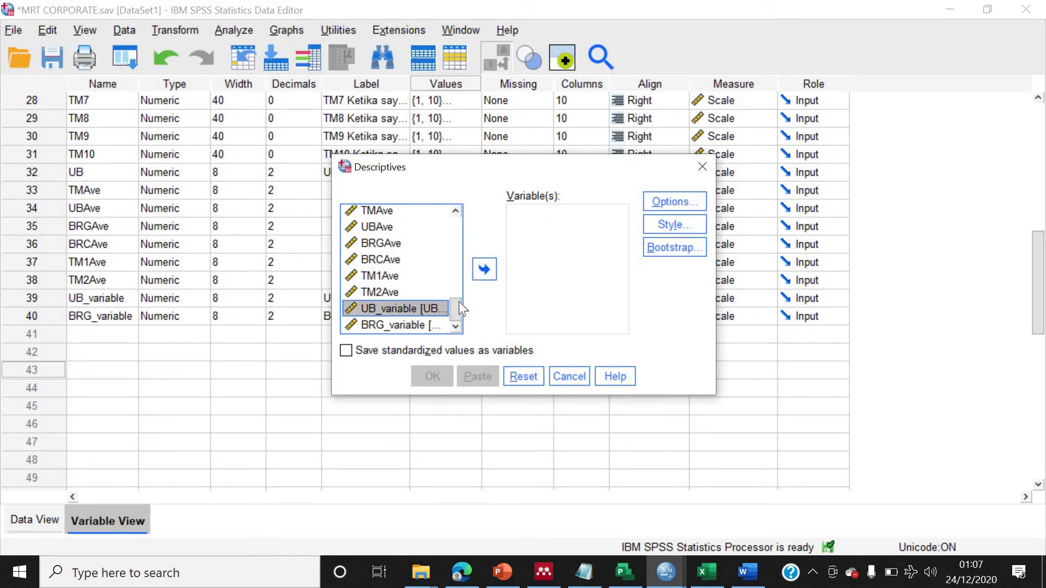
{"action": "left_click", "coordinate": [484, 269]}
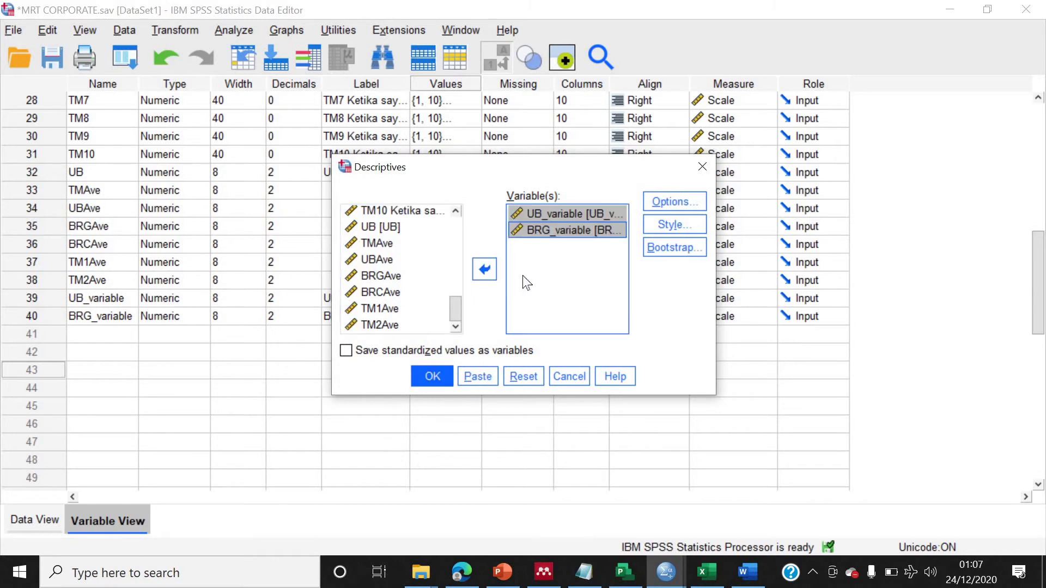
- Keep mean, standard deviation, minimum and maximum as the requested statistics and run the Descriptives analysis
{"action": "left_click", "coordinate": [682, 204]}
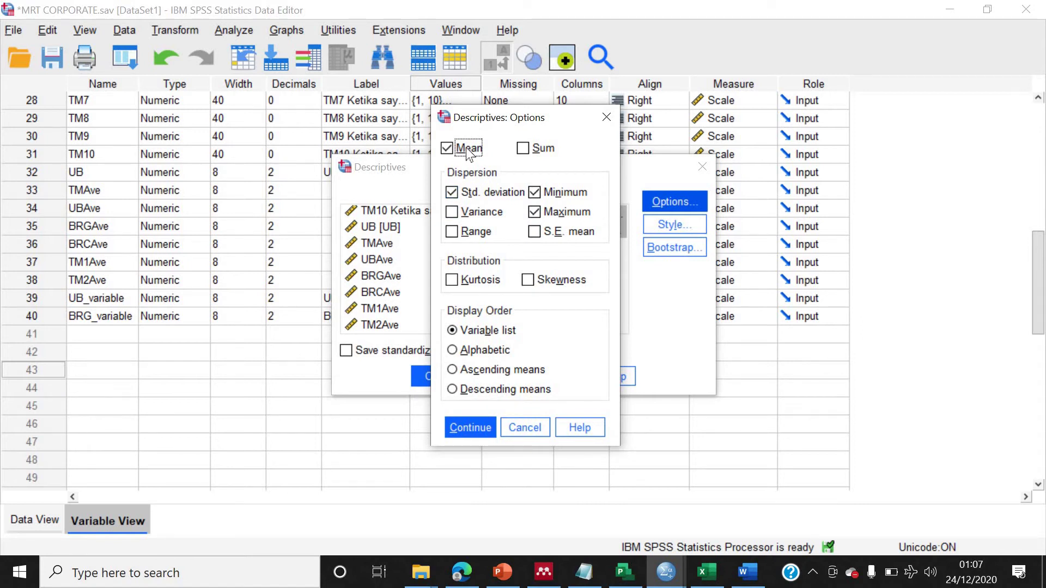
{"action": "left_click", "coordinate": [462, 427]}
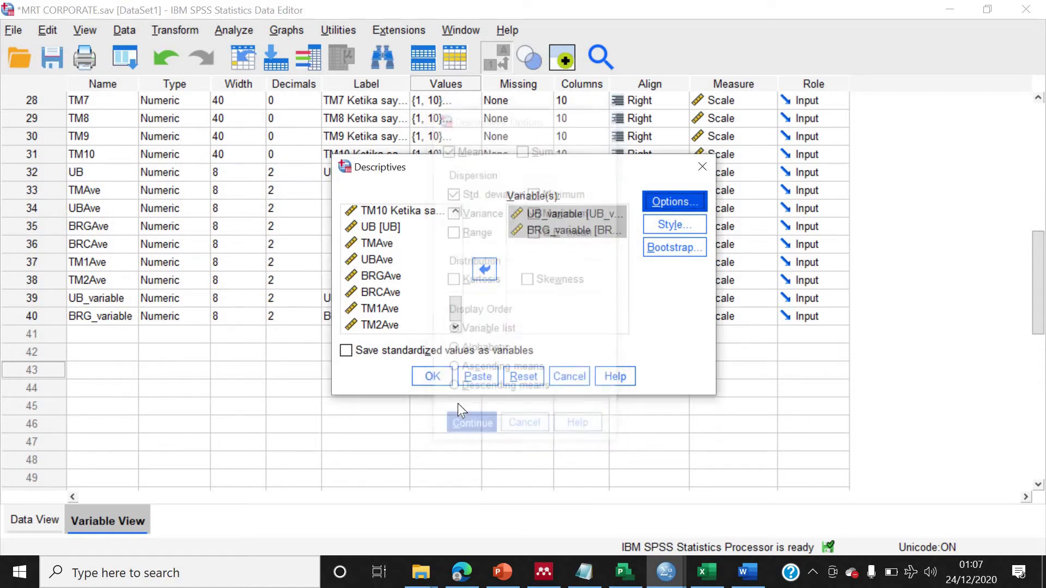
{"action": "left_click", "coordinate": [434, 377]}
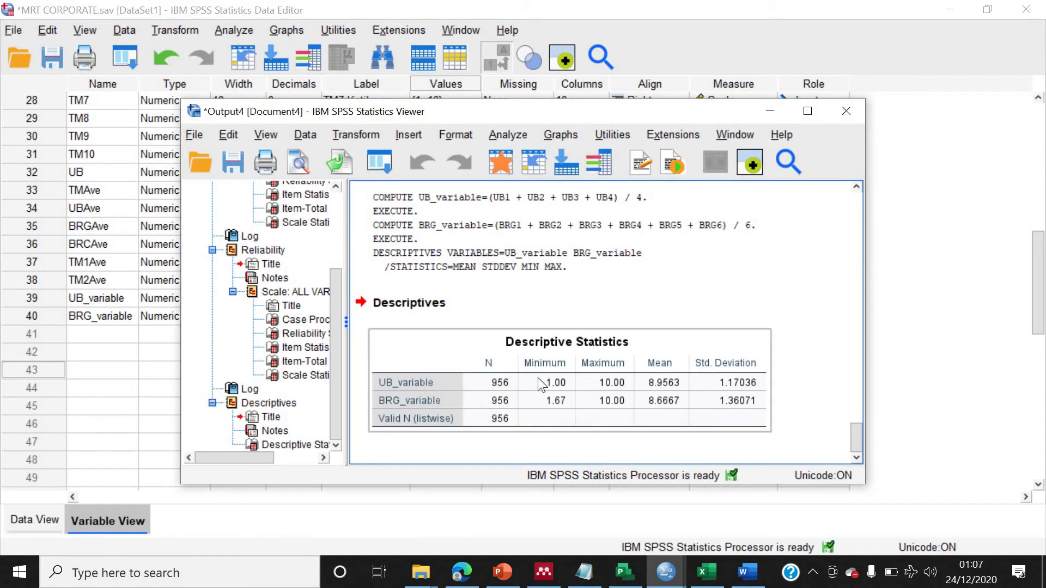
- Copy the Descriptive Statistics table from the SPSS output into Sheet2 of the Excel workbook, starting at cell I6
{"action": "left_click", "coordinate": [542, 385]}
{"action": "right_click", "coordinate": [542, 384]}
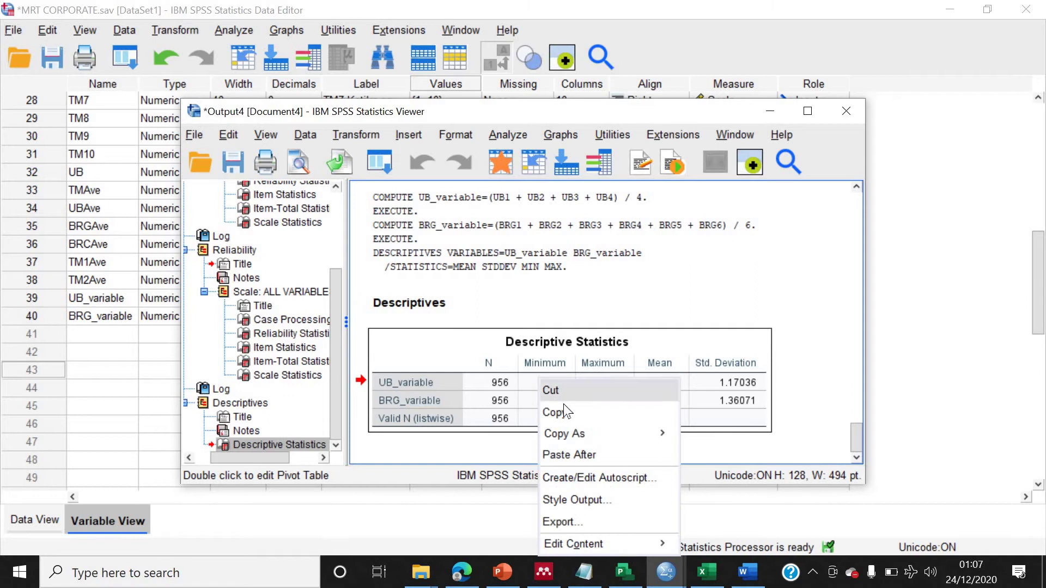
{"action": "left_click", "coordinate": [565, 407]}
{"action": "left_click", "coordinate": [707, 572]}
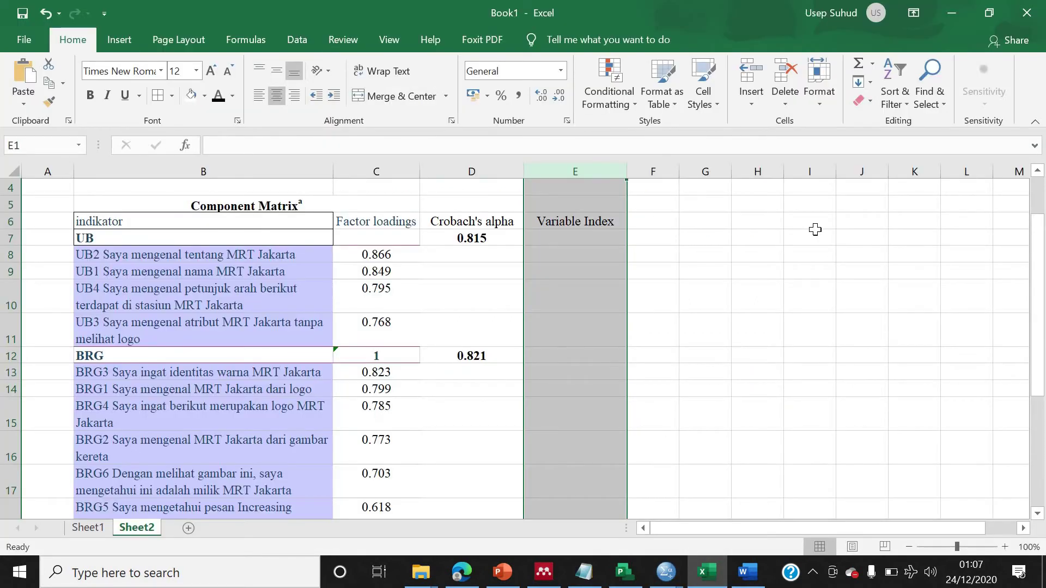
{"action": "left_click", "coordinate": [821, 220]}
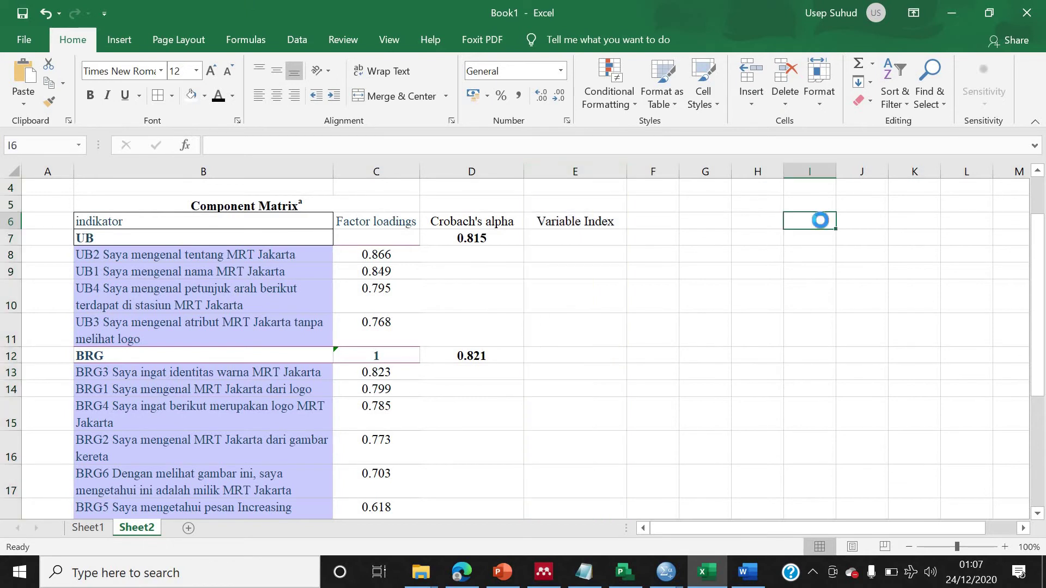
{"action": "key", "text": "ctrl+v"}
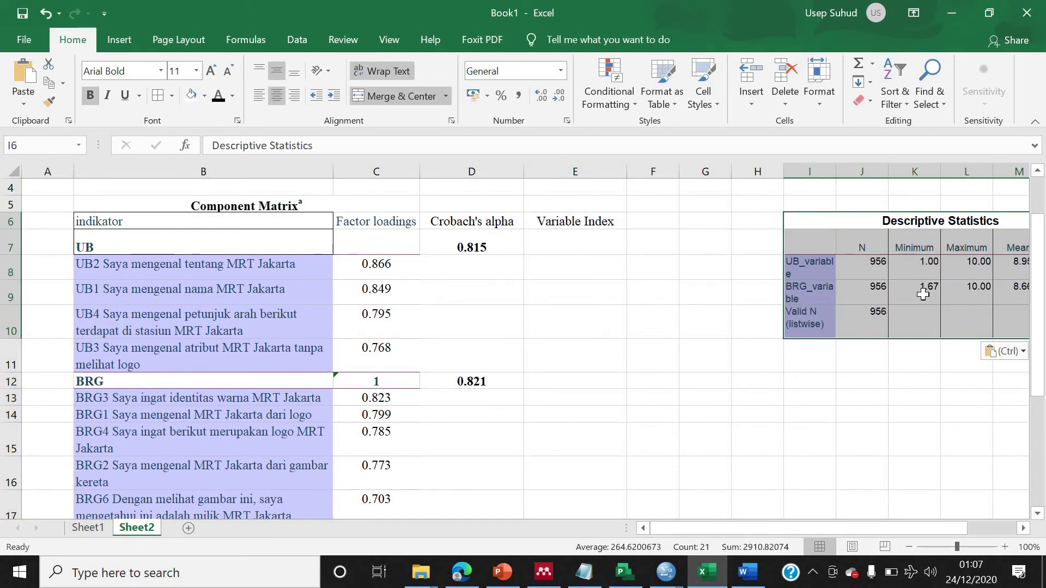
- Copy the UB_variable mean from the pasted table into the Variable Index cell E7 of the UB row
{"action": "left_click_drag", "start_coordinate": [855, 530], "coordinate": [975, 273]}
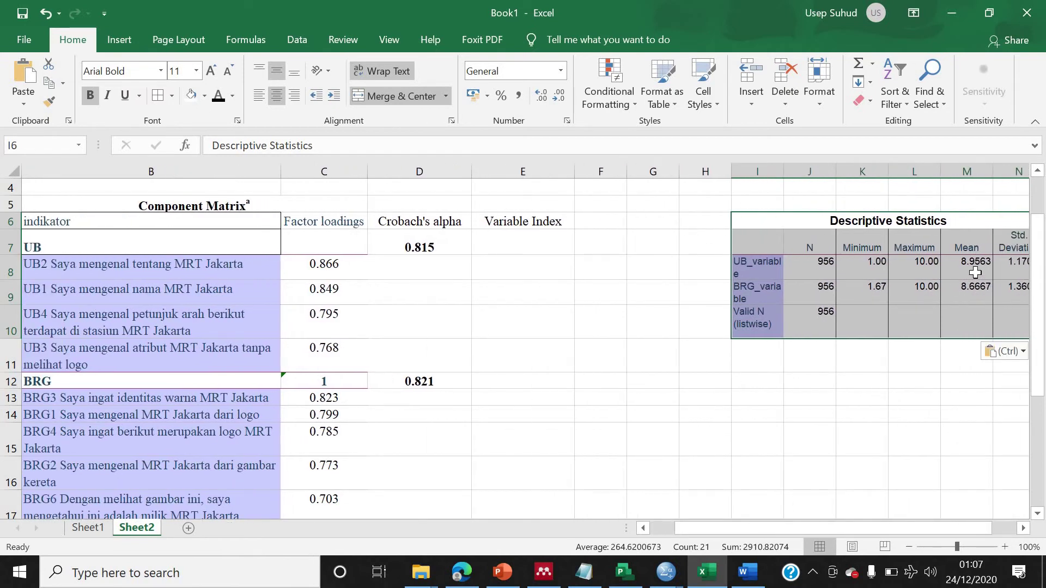
{"action": "left_click", "coordinate": [975, 273]}
{"action": "key", "text": "ctrl+c"}
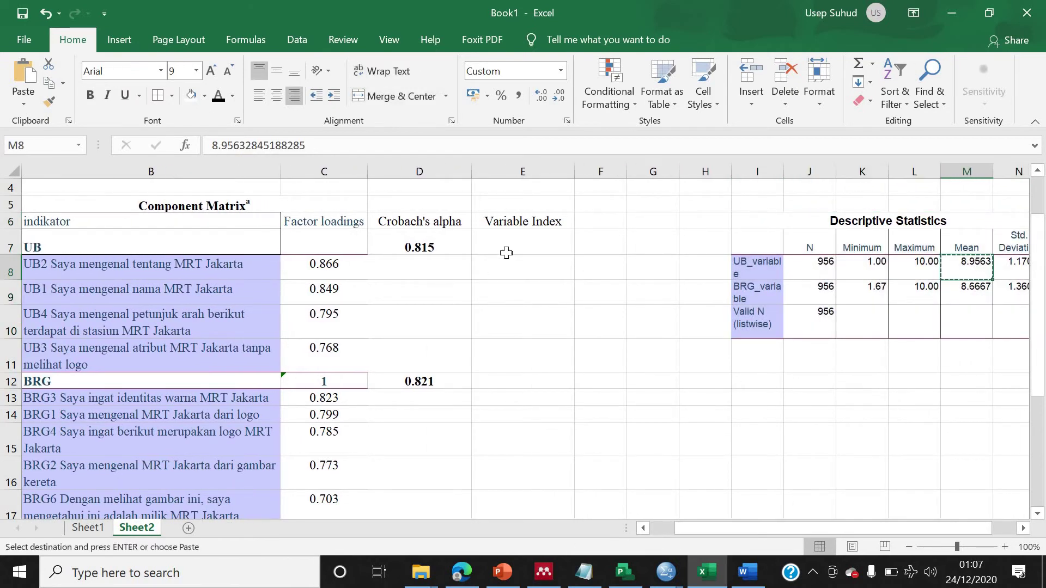
{"action": "left_click", "coordinate": [511, 248]}
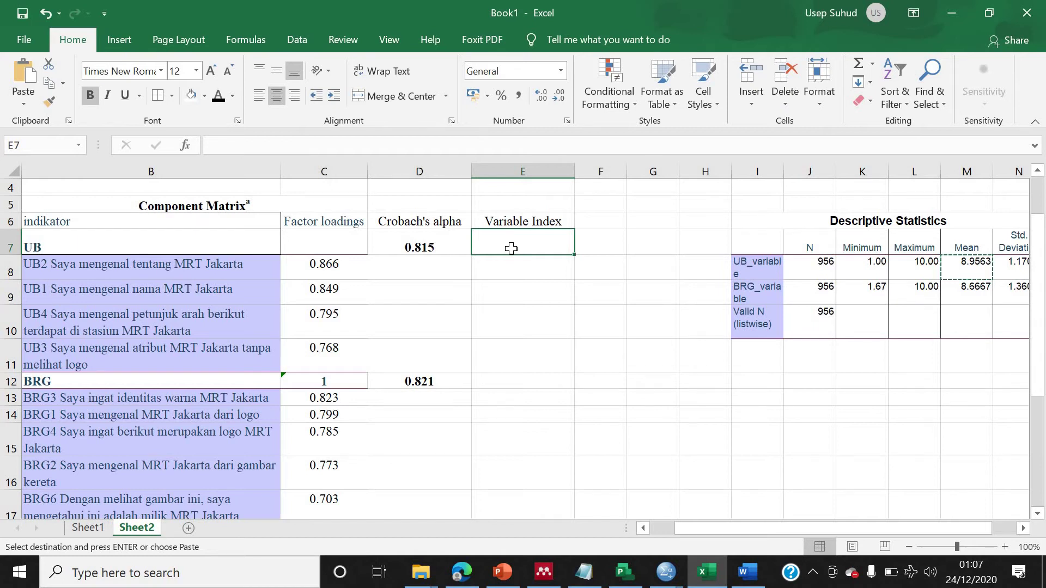
{"action": "key", "text": "ctrl+v"}
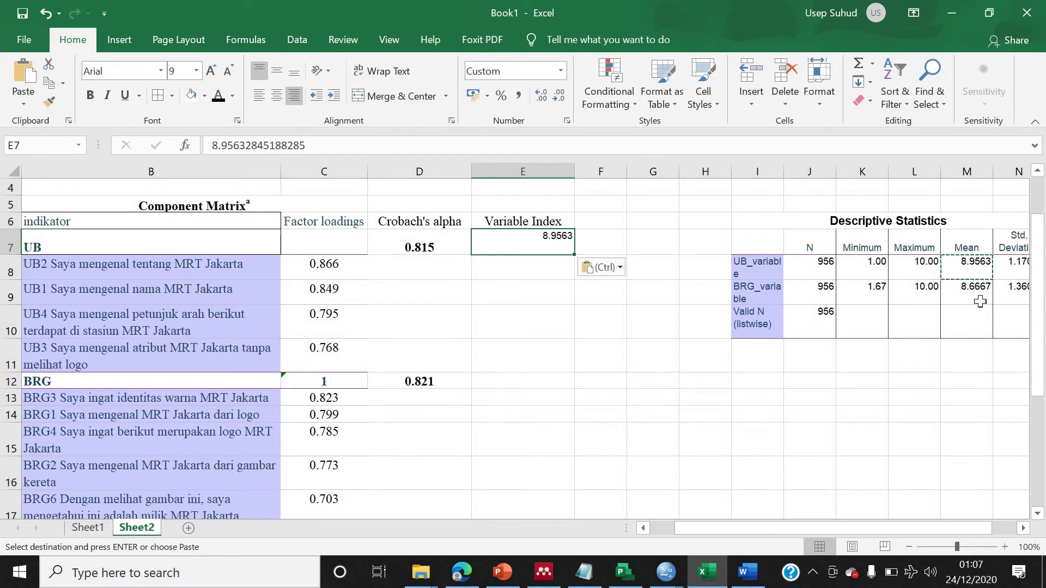
- Copy the BRG_variable mean from the pasted table into the Variable Index cell E12 of the BRG row
{"action": "left_click", "coordinate": [981, 298]}
{"action": "key", "text": "ctrl+c"}
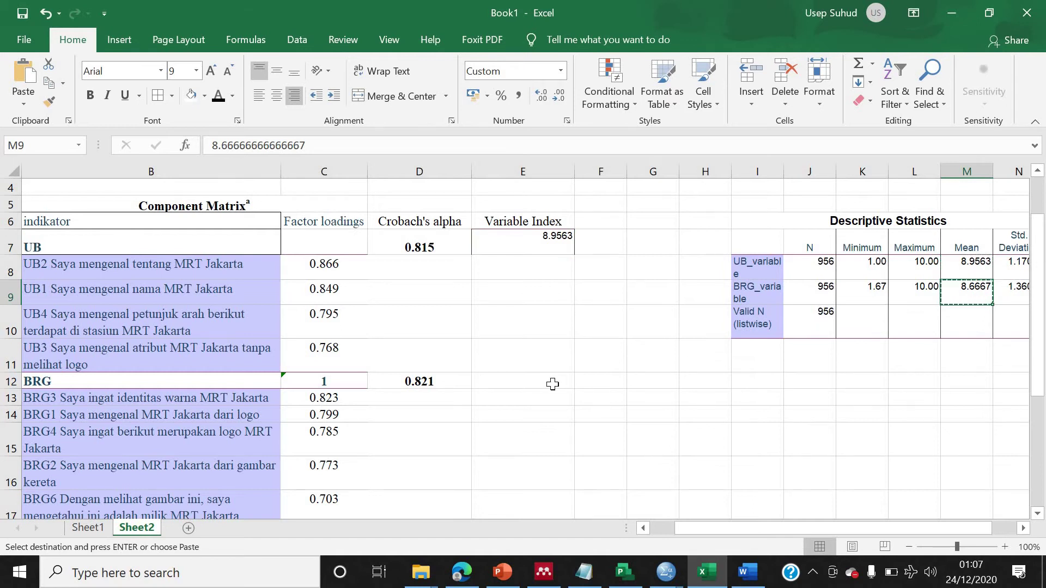
{"action": "left_click", "coordinate": [553, 383]}
{"action": "key", "text": "ctrl+v"}
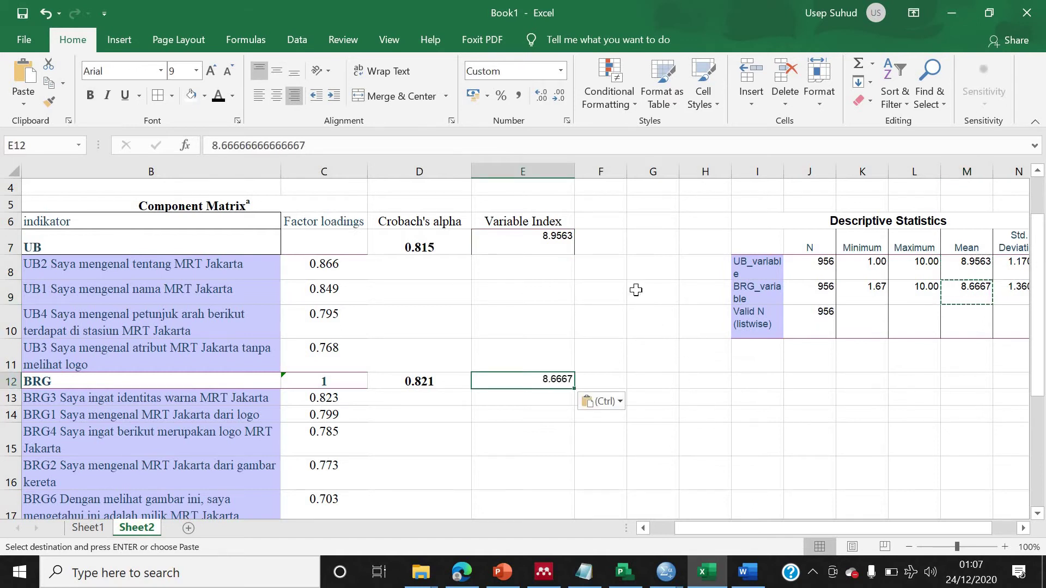
- Add the header "Tingkat Kepuasan" in cell F6 and widen column F to fit it
{"action": "left_click", "coordinate": [609, 222]}
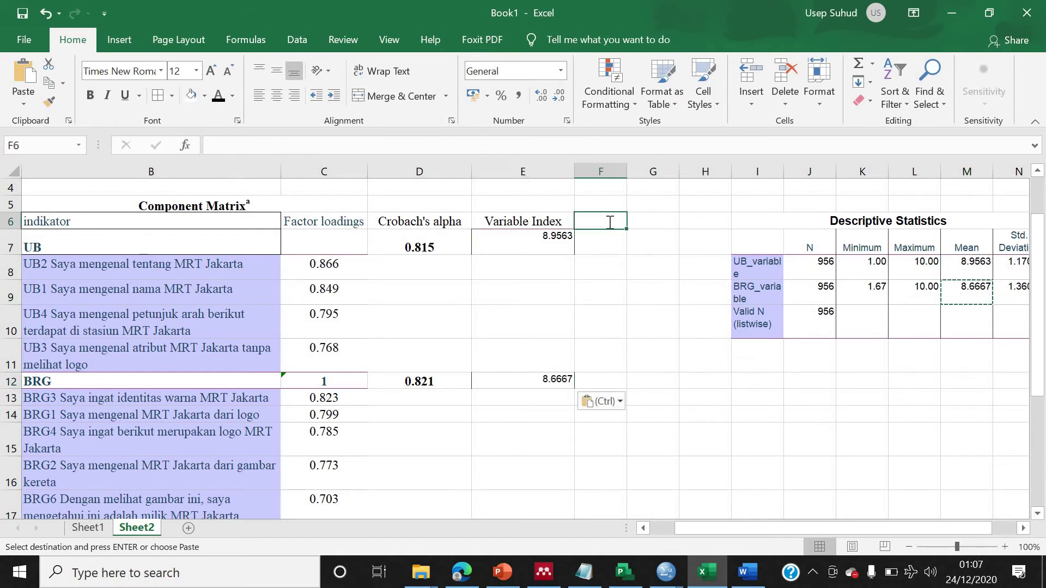
{"action": "type", "text": "Tingkat Kepuasan"}
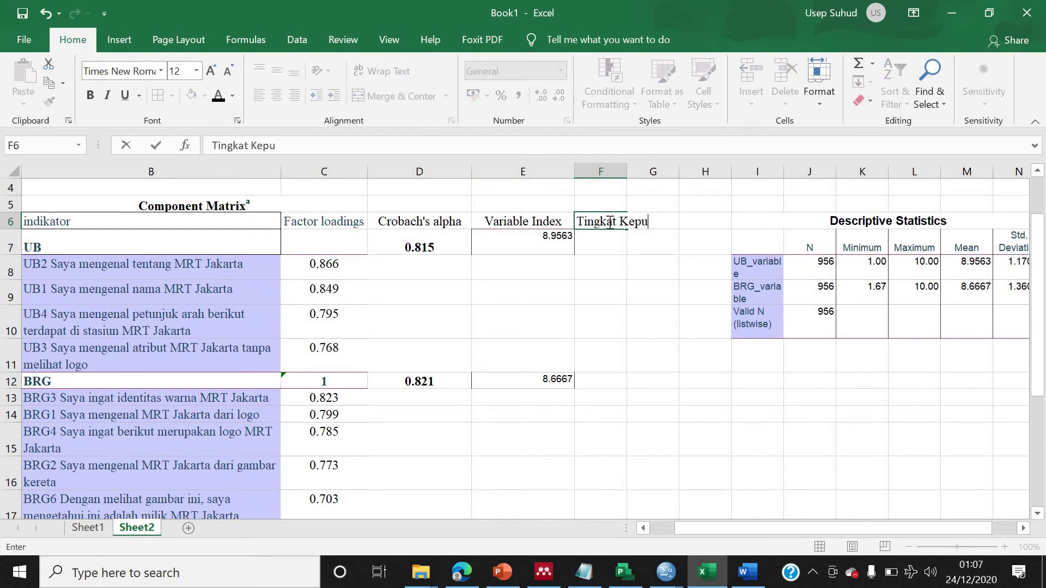
{"action": "left_click", "coordinate": [804, 397]}
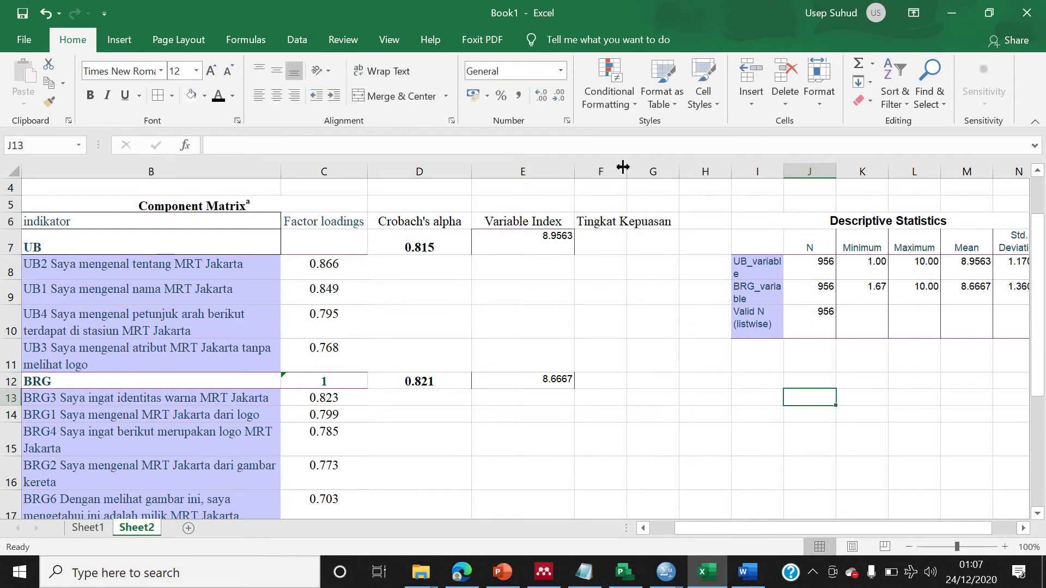
{"action": "left_click_drag", "start_coordinate": [625, 168], "coordinate": [680, 171]}
{"action": "left_click_drag", "start_coordinate": [752, 172], "coordinate": [751, 171]}
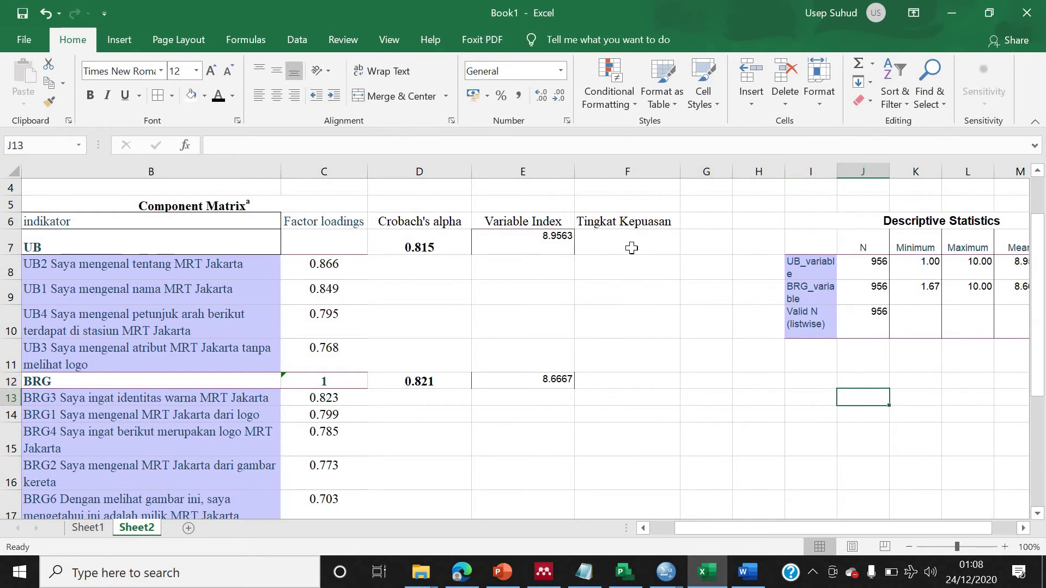
- Enter 89.56% in bold as the UB row's Tingkat Kepuasan in cell F7
{"action": "left_click", "coordinate": [667, 249]}
{"action": "key", "text": "ctrl+b"}
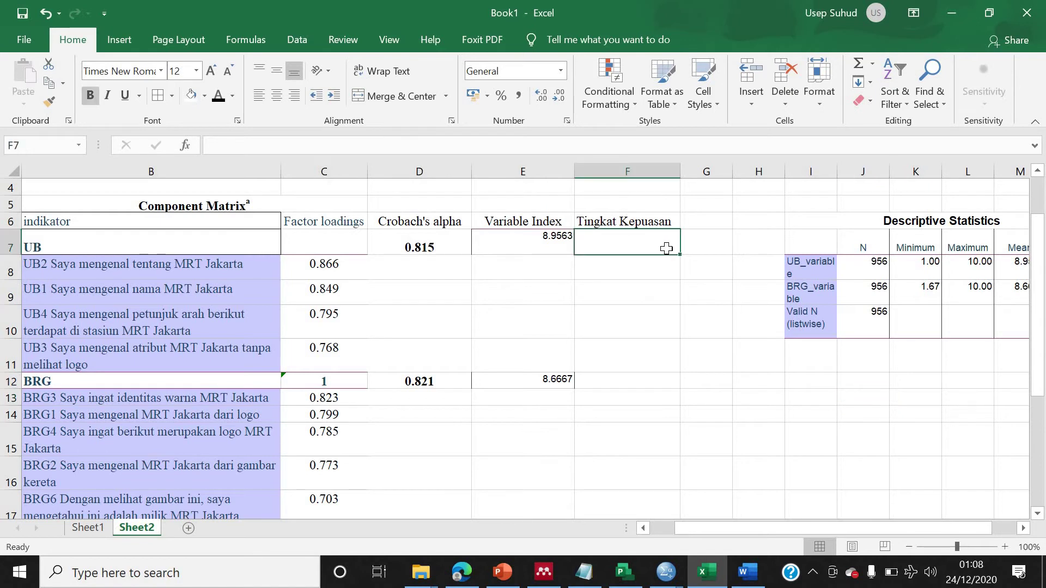
{"action": "type", "text": "89"}
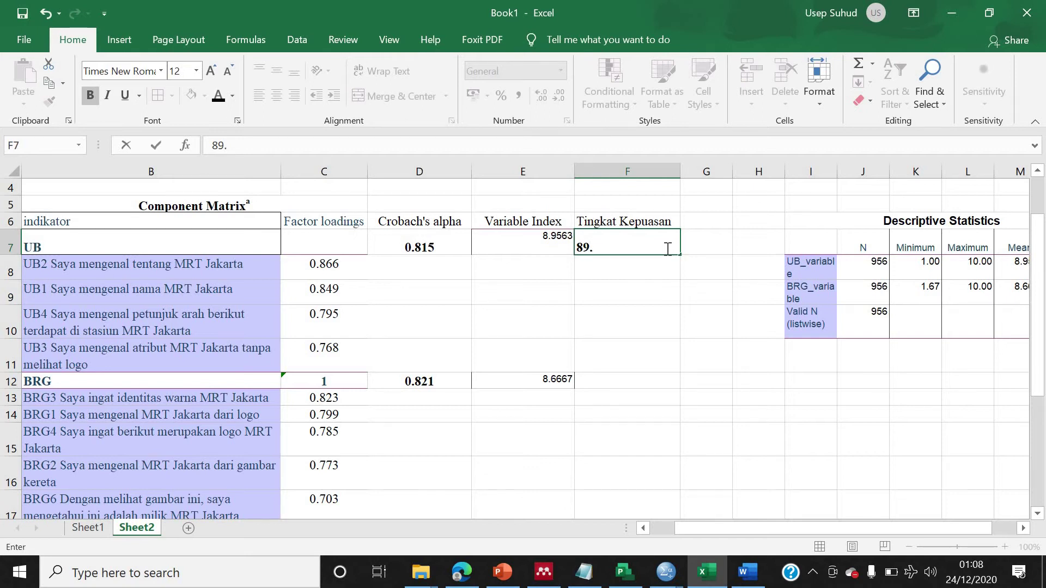
{"action": "type", "text": ".56%"}
- Enter 86.67% as the BRG row's Tingkat Kepuasan in cell F12
{"action": "left_click", "coordinate": [646, 379]}
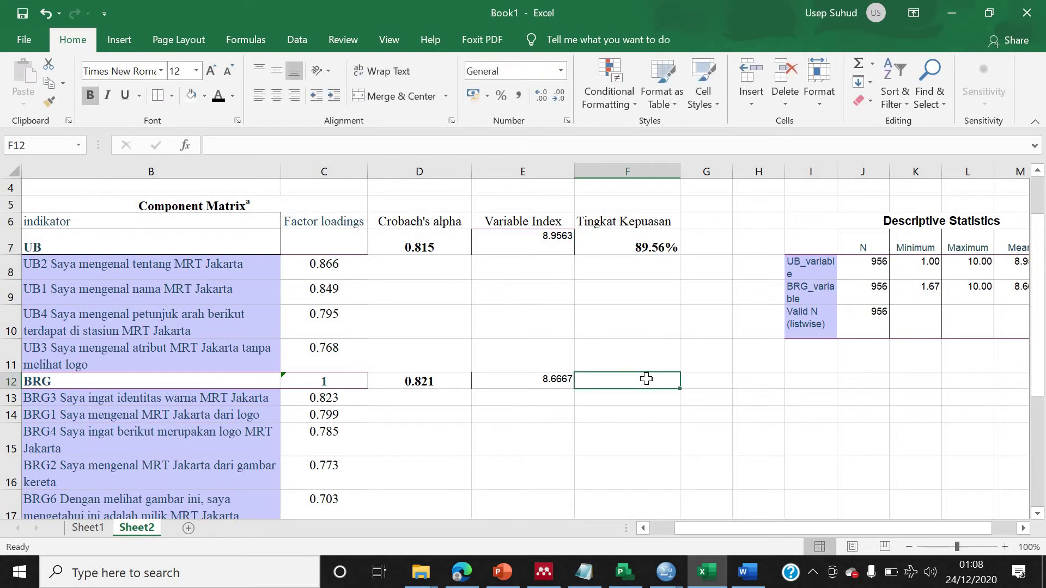
{"action": "type", "text": "86.67"}
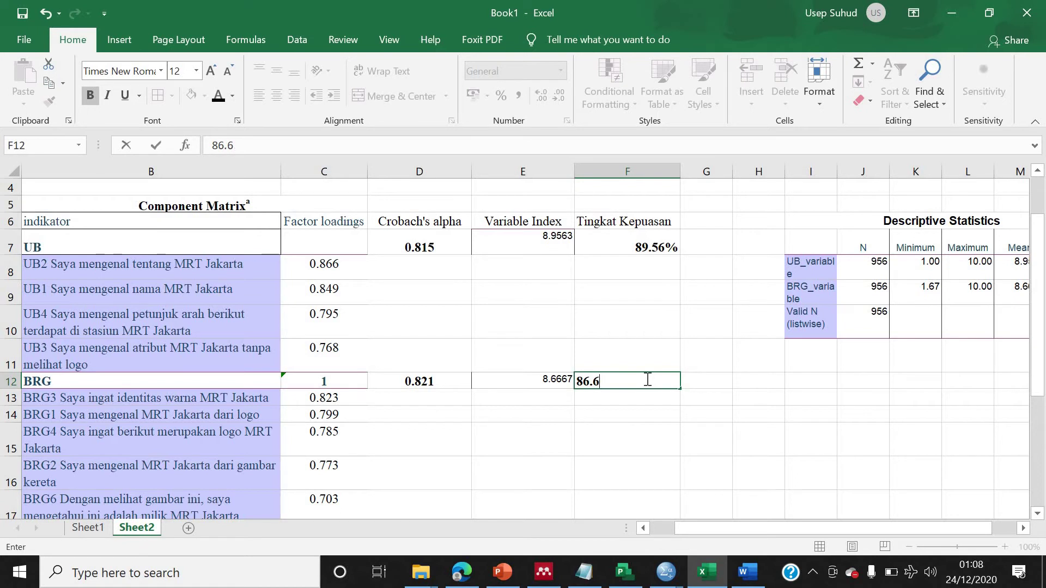
{"action": "left_click", "coordinate": [703, 330]}
{"action": "left_click", "coordinate": [654, 379]}
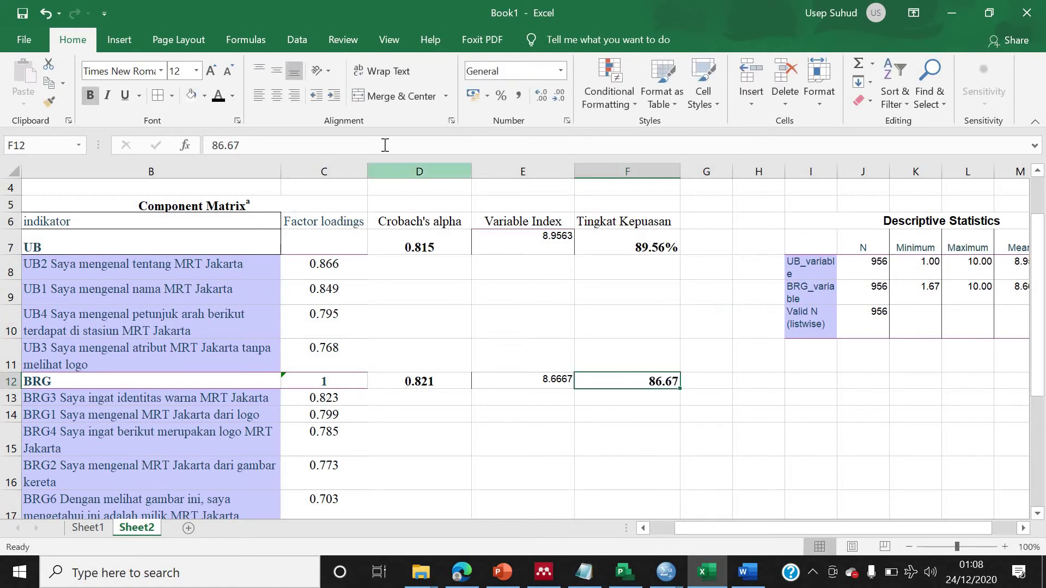
{"action": "left_click", "coordinate": [385, 145]}
{"action": "type", "text": "%"}
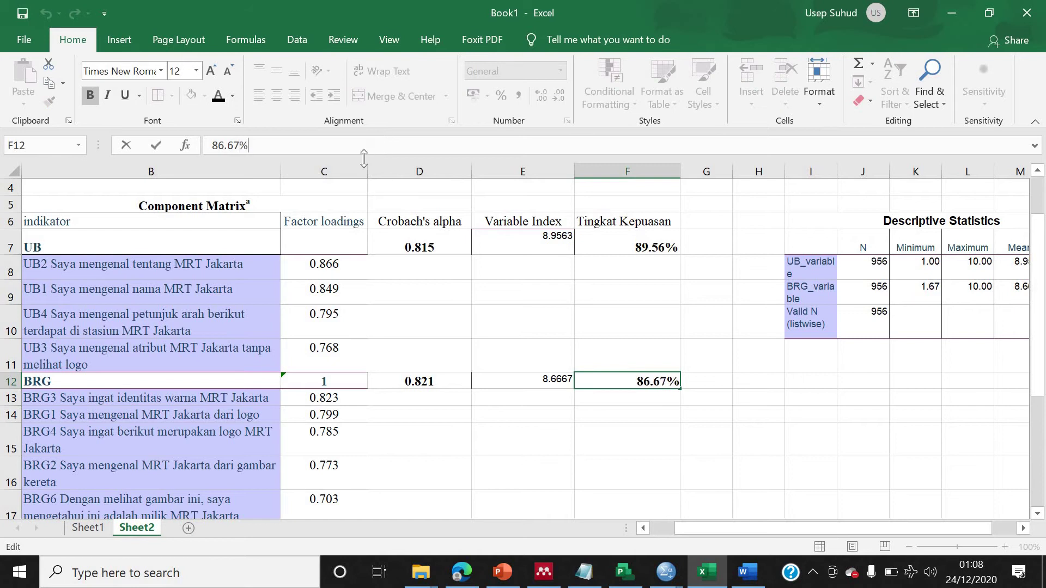
- Center the contents of columns E and F horizontally and apply all borders to the table range B6:F18
{"action": "left_click_drag", "start_coordinate": [589, 171], "coordinate": [490, 158]}
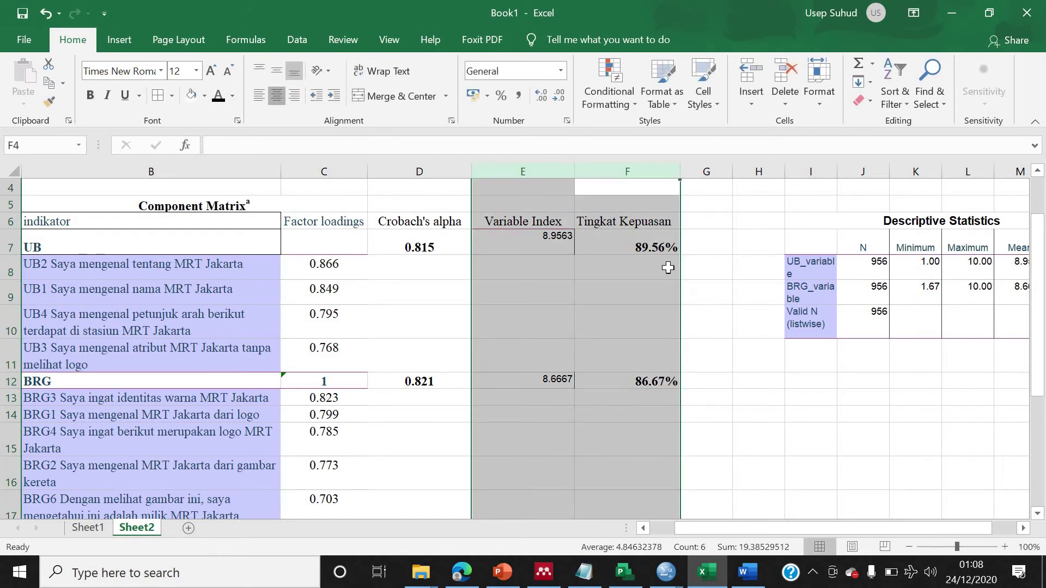
{"action": "left_click", "coordinate": [616, 293]}
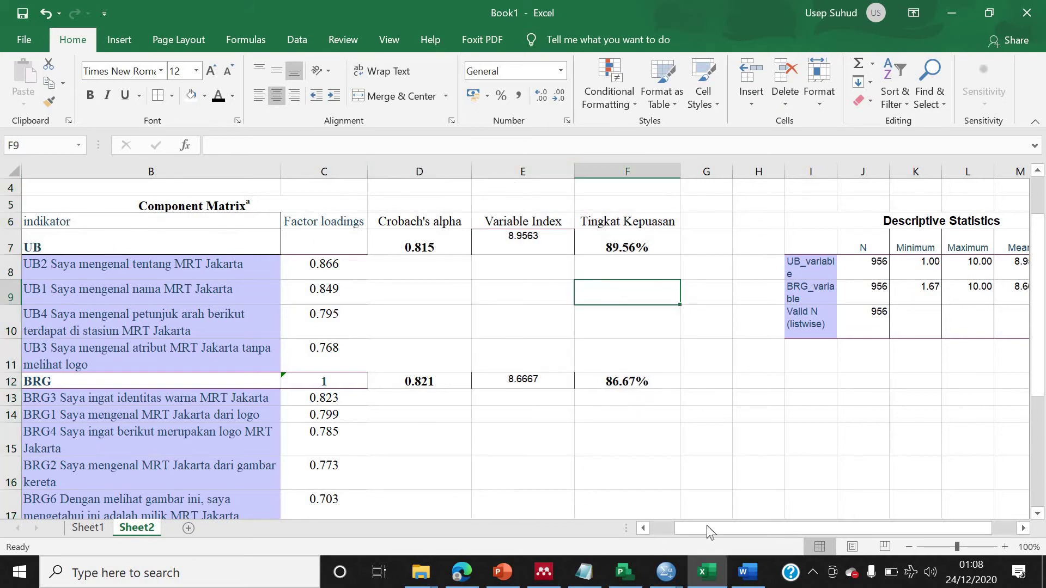
{"action": "left_click_drag", "start_coordinate": [708, 525], "coordinate": [676, 522]}
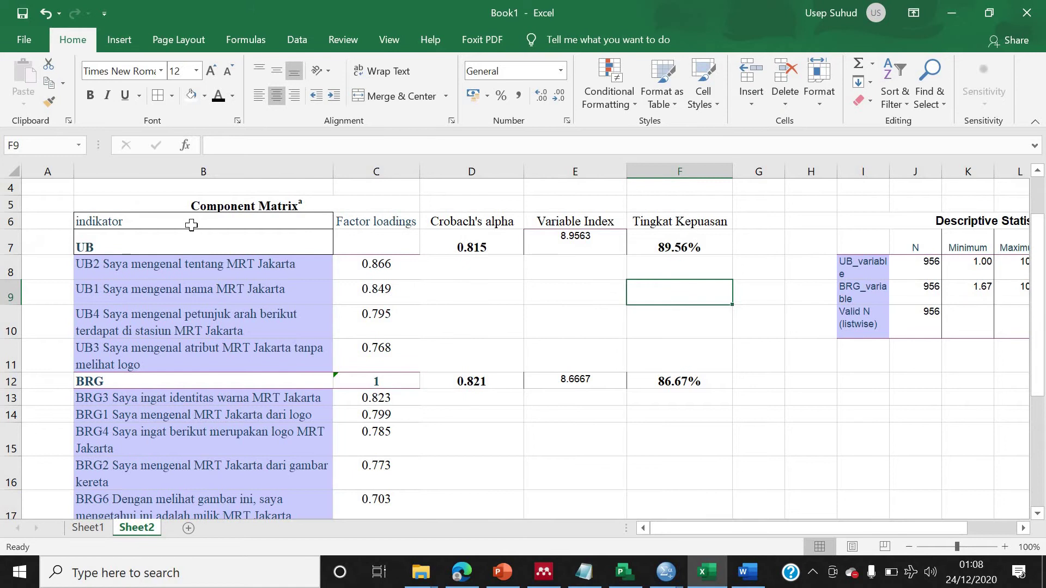
{"action": "left_click_drag", "start_coordinate": [218, 221], "coordinate": [661, 407]}
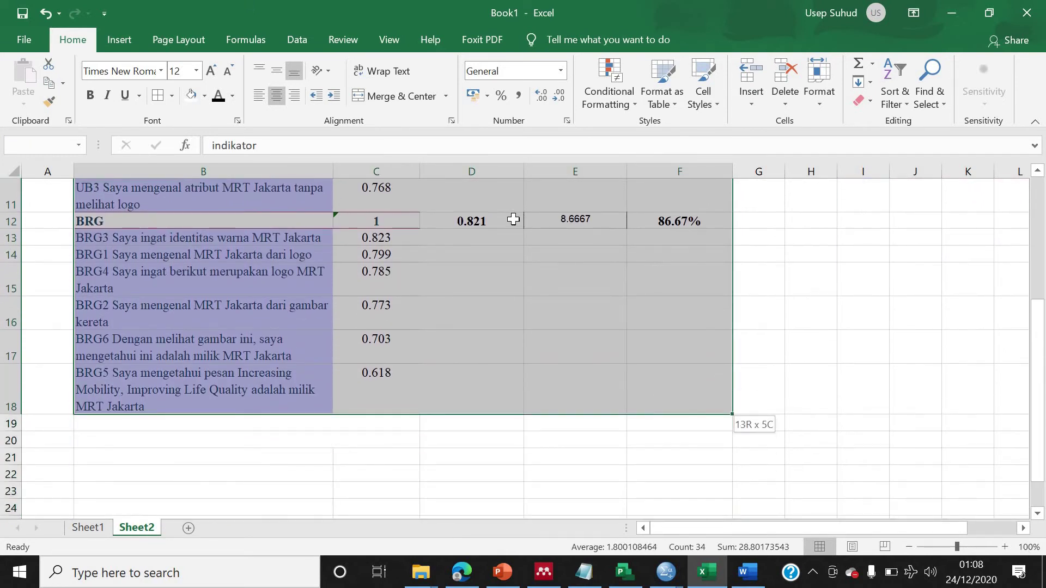
{"action": "scroll", "coordinate": [161, 101], "scroll_direction": "up", "scroll_amount": 4}
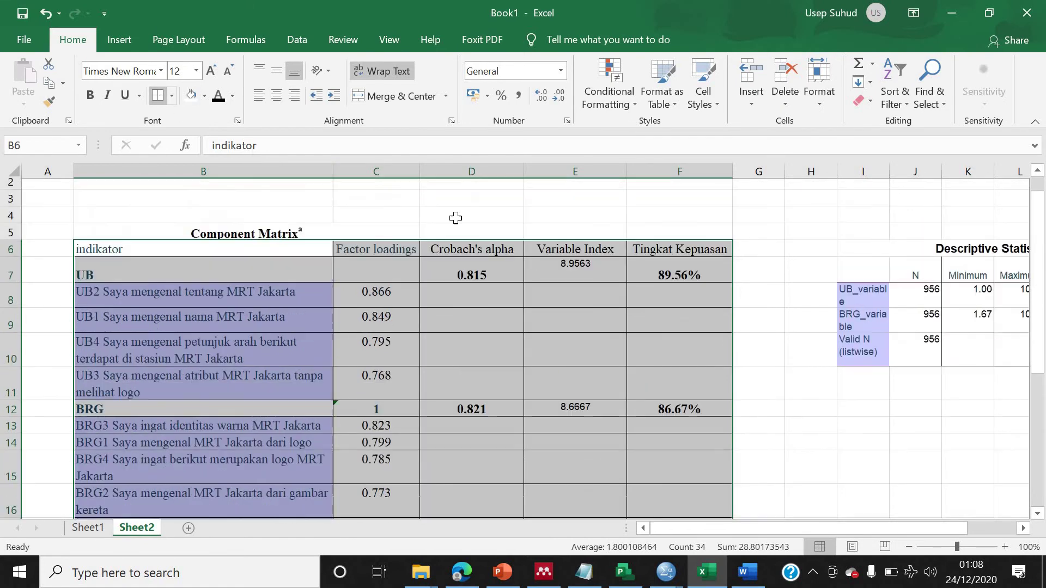
- Set the font of the table range B6:F18 to Times New Roman, size 12
{"action": "left_click", "coordinate": [197, 71]}
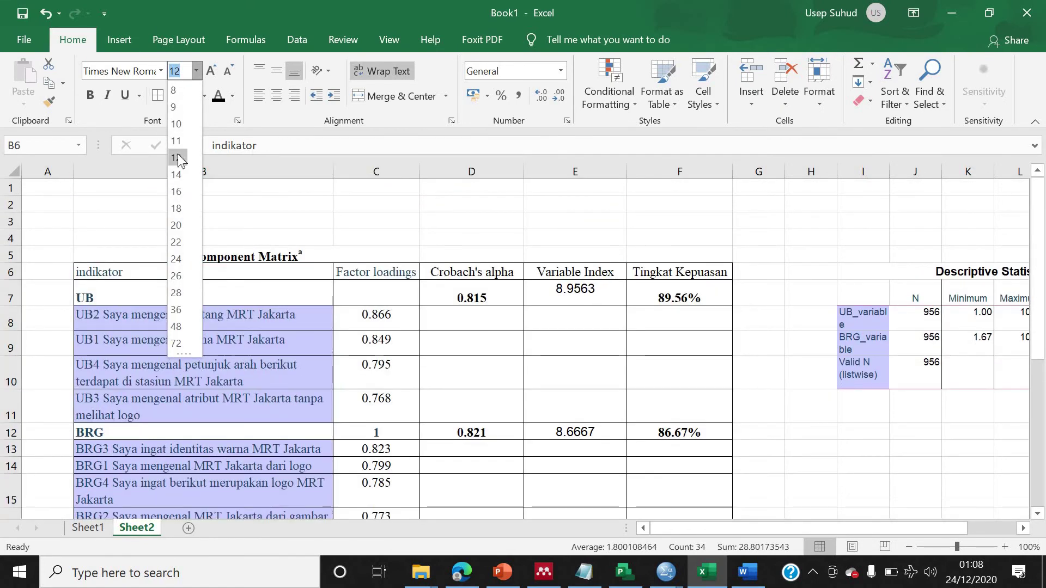
{"action": "left_click", "coordinate": [180, 158]}
{"action": "left_click", "coordinate": [160, 71]}
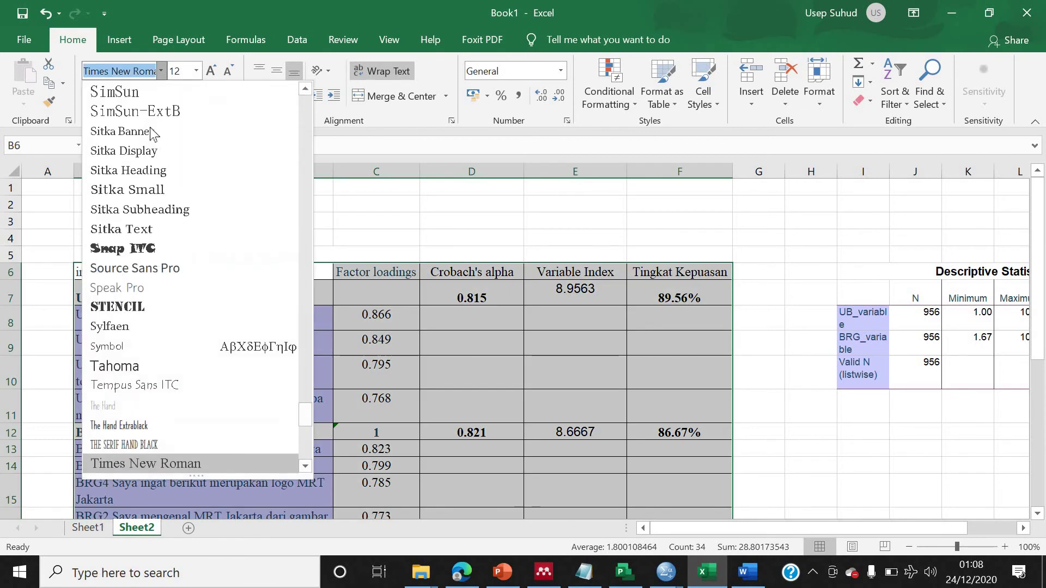
{"action": "type", "text": "Times"}
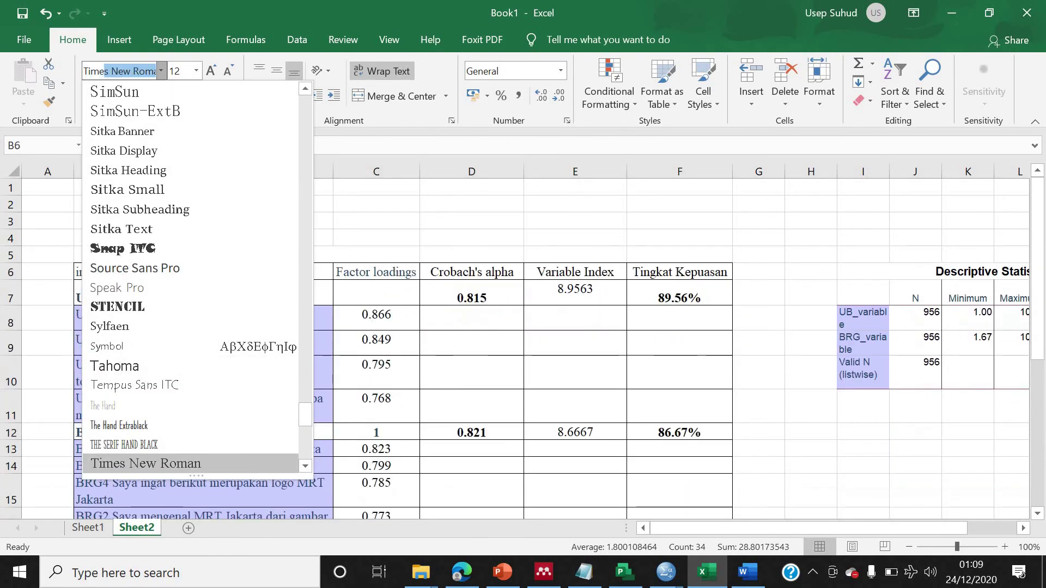
{"action": "key", "text": "Return"}
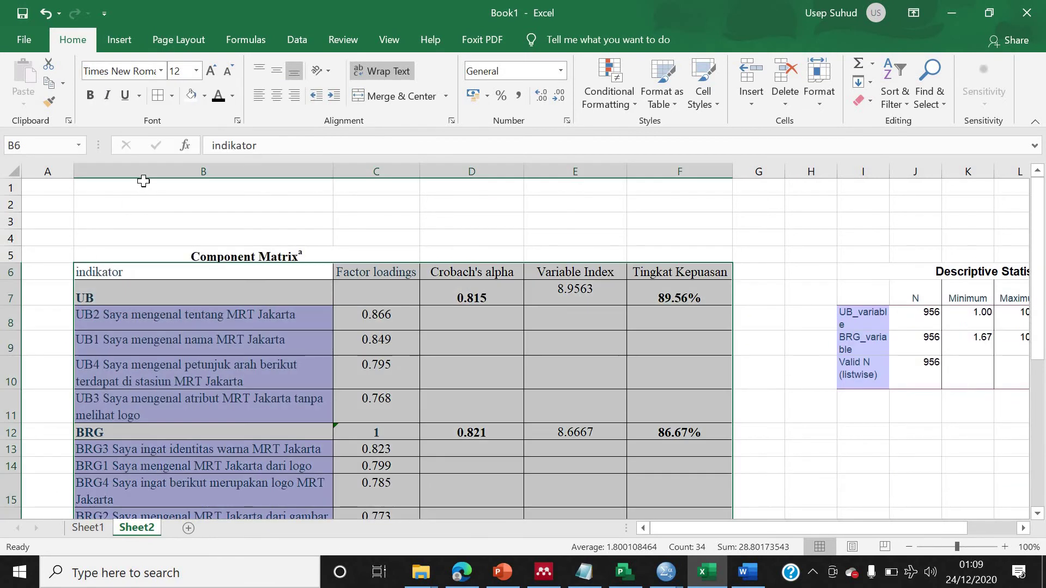
- Make the whole UB row 7 bold and align its contents vertically to the middle
{"action": "left_click", "coordinate": [9, 295]}
{"action": "key", "text": "ctrl+b"}
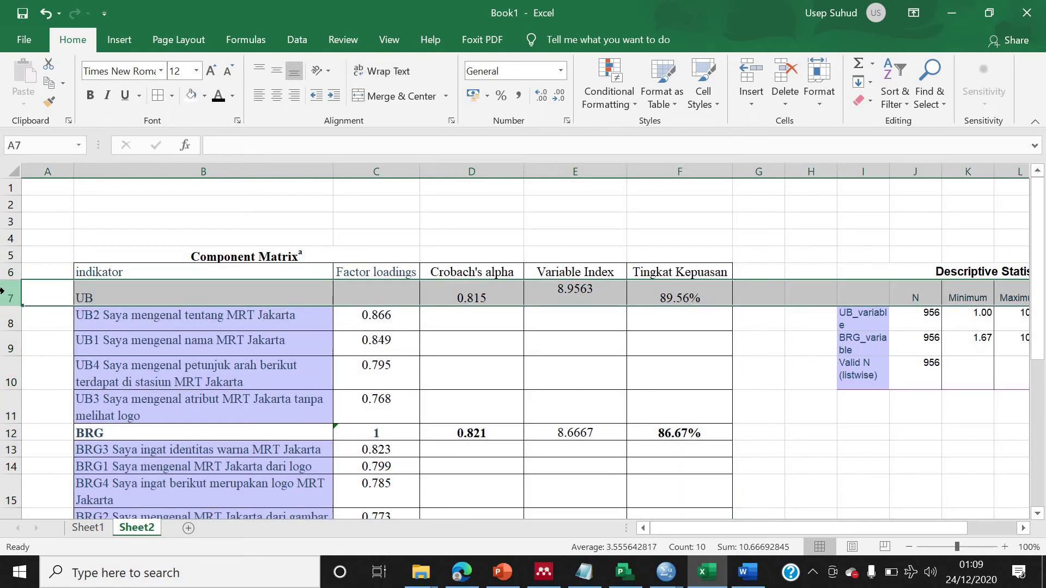
{"action": "key", "text": "ctrl+b"}
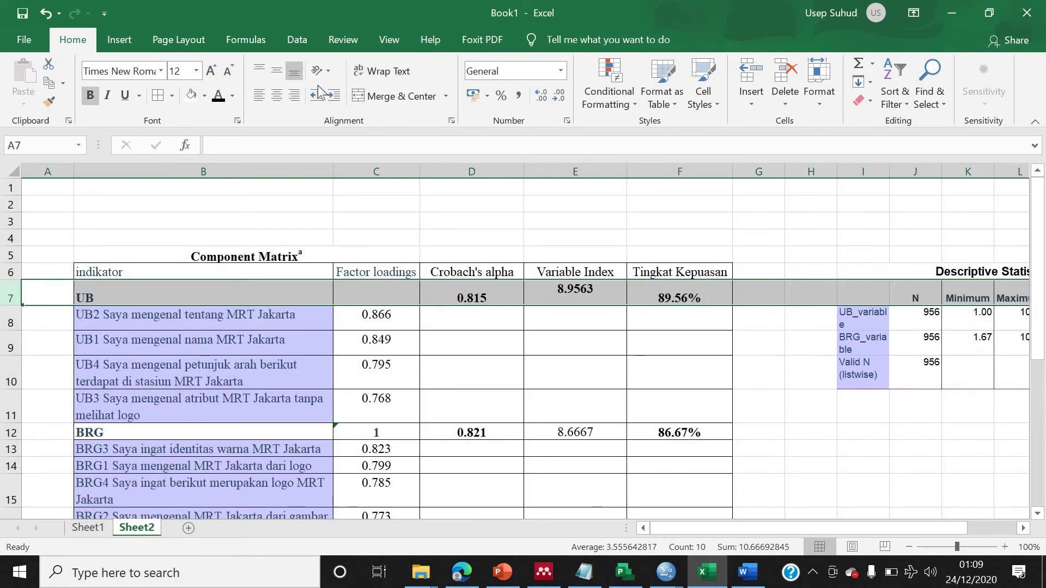
{"action": "left_click", "coordinate": [277, 73]}
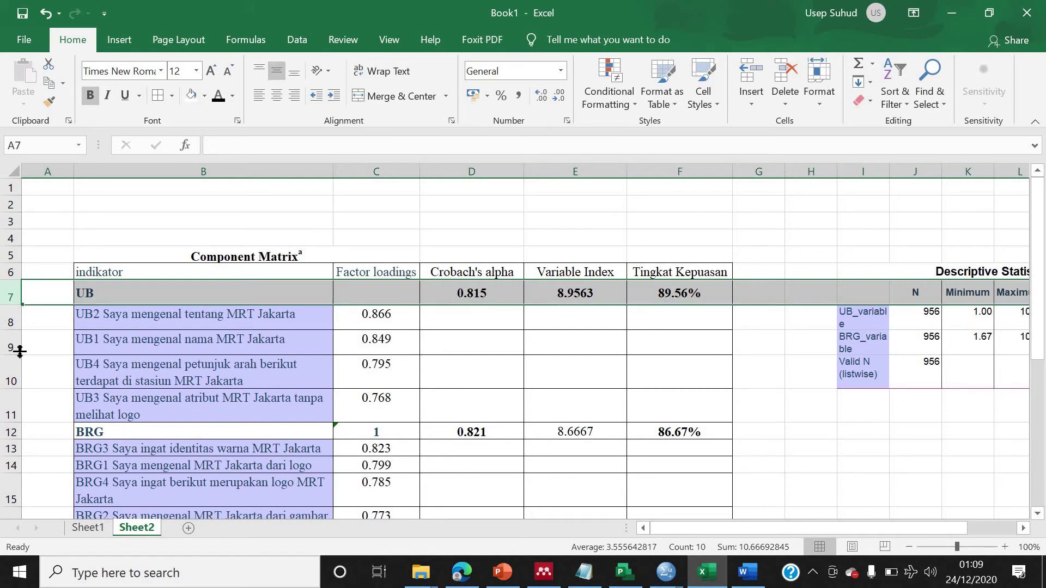
- Make the whole BRG row 12 bold and increase its row height slightly
{"action": "left_click", "coordinate": [9, 431]}
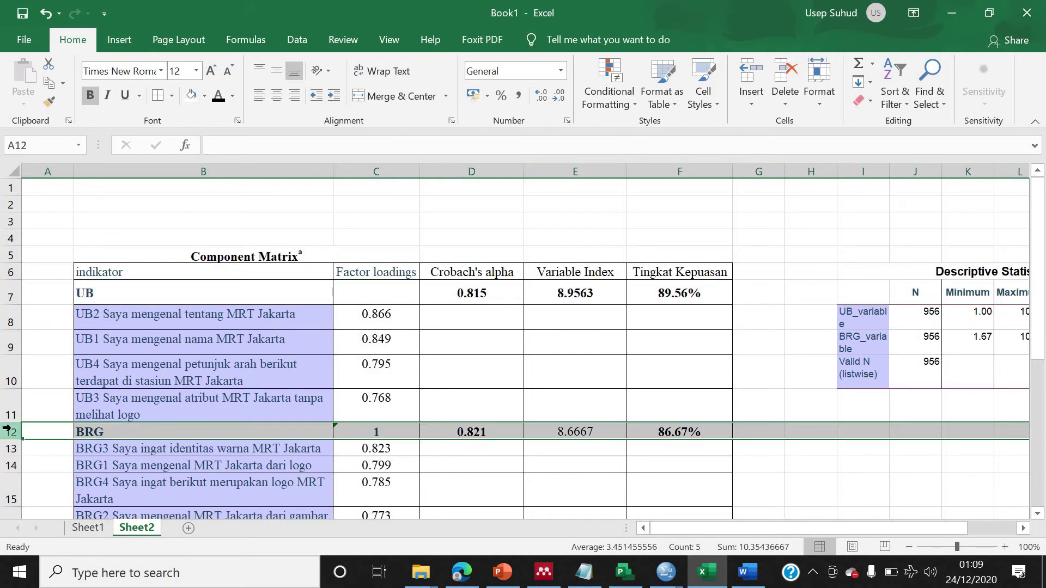
{"action": "key", "text": "ctrl+b"}
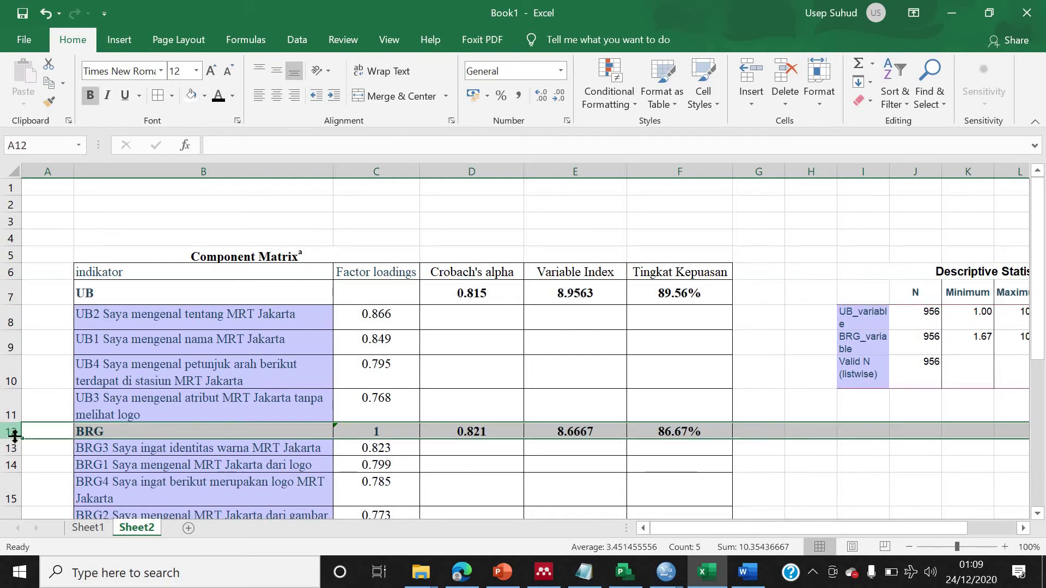
{"action": "left_click_drag", "start_coordinate": [14, 440], "coordinate": [14, 447]}
- Delete columns H through Q, which hold the pasted Descriptive Statistics table
{"action": "mouse_move", "coordinate": [819, 162]}
{"action": "left_mouse_down"}
{"action": "mouse_move", "coordinate": [1025, 164]}
{"action": "mouse_move", "coordinate": [818, 167]}
{"action": "left_mouse_up"}
{"action": "right_click", "coordinate": [818, 168]}
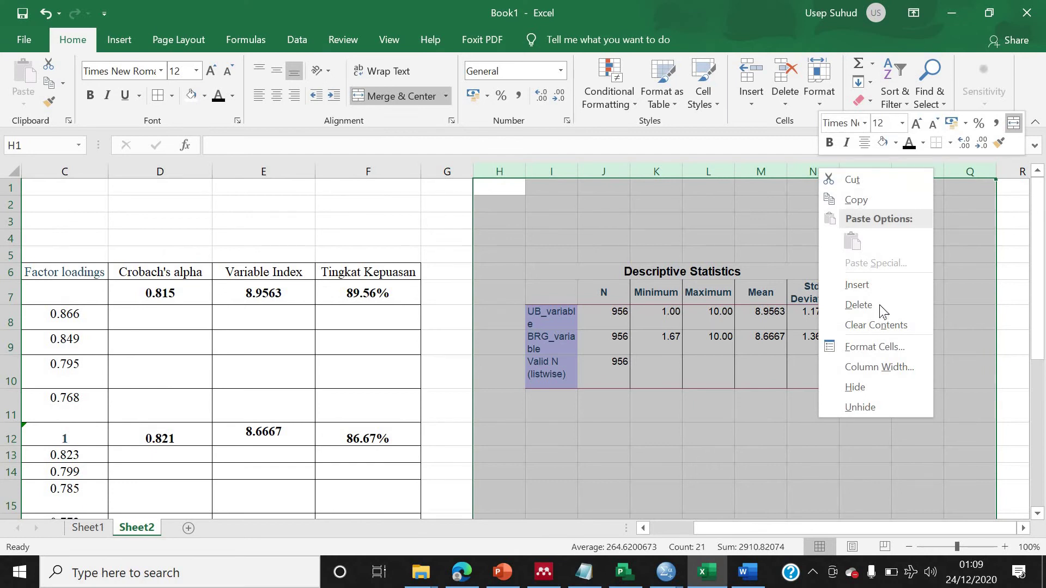
{"action": "left_click", "coordinate": [843, 314]}
{"action": "left_click", "coordinate": [671, 377]}
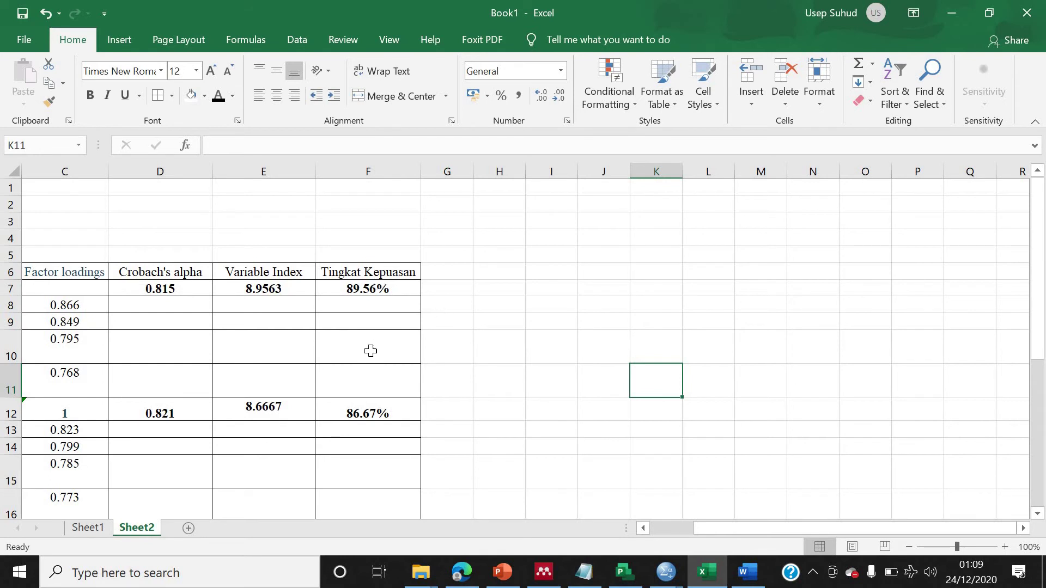
- Widen column G and enter the header "Rerata Kepuasan" in cell G6
{"action": "scroll", "coordinate": [379, 380], "scroll_direction": "down", "scroll_amount": 1}
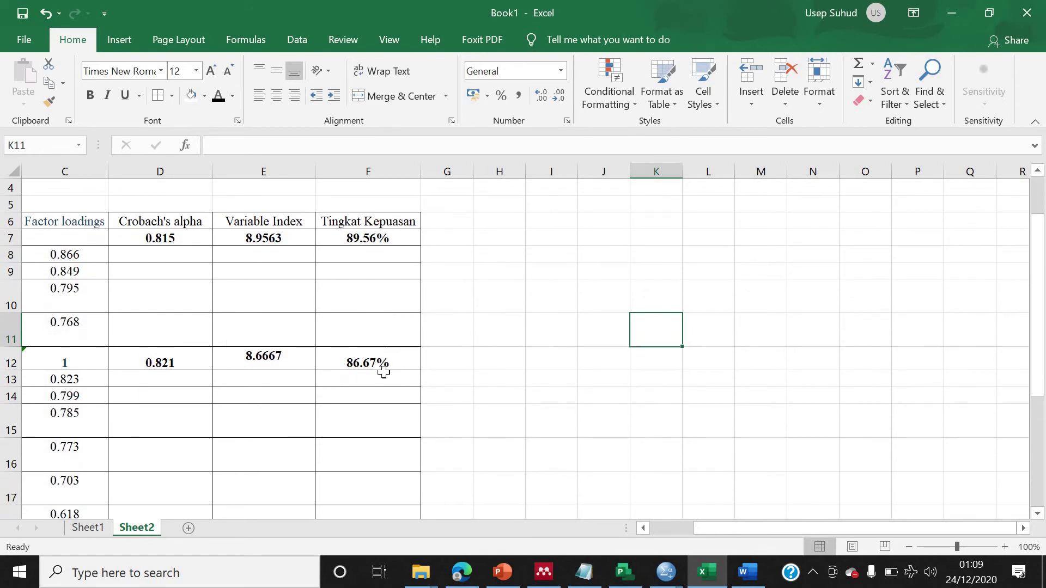
{"action": "scroll", "coordinate": [383, 369], "scroll_direction": "down", "scroll_amount": 1}
{"action": "scroll", "coordinate": [458, 287], "scroll_direction": "up", "scroll_amount": 1}
{"action": "left_click_drag", "start_coordinate": [473, 174], "coordinate": [533, 173]}
{"action": "left_click", "coordinate": [495, 224]}
{"action": "type", "text": "Ra"}
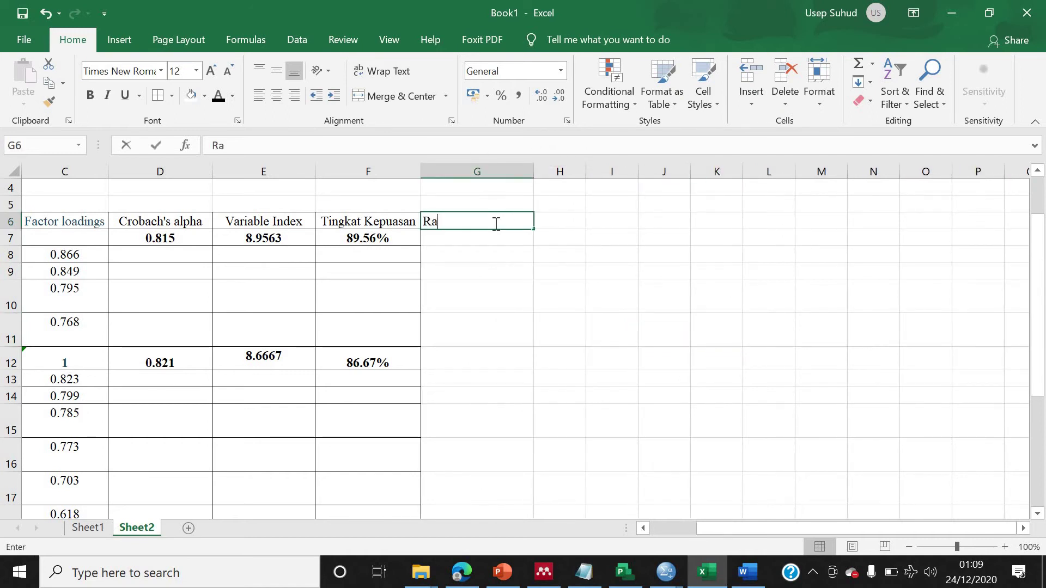
{"action": "type", "text": "ta-r"}
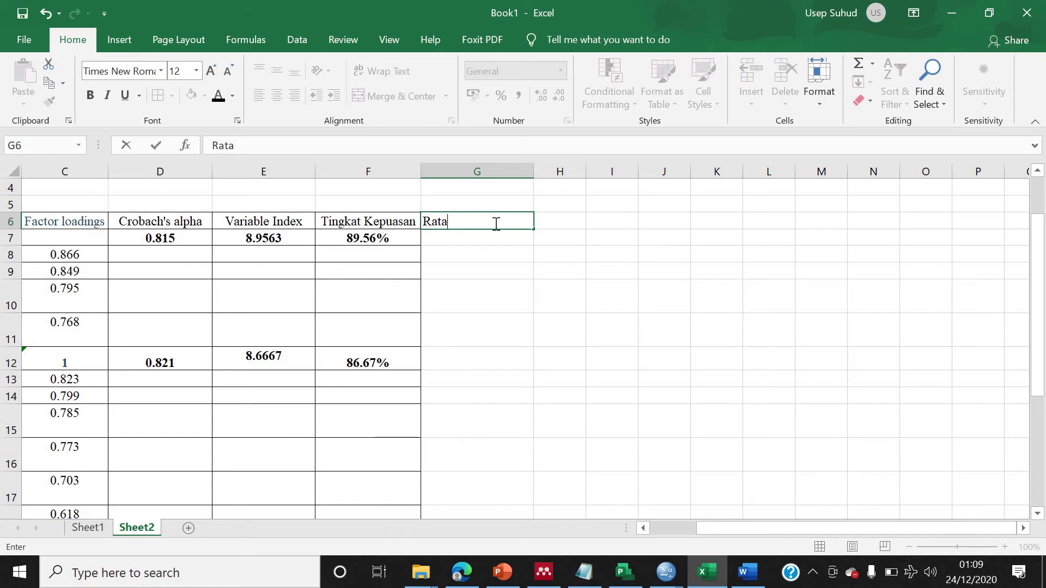
{"action": "key", "text": "BackSpace"}
{"action": "key", "text": "BackSpace"}
{"action": "key", "text": "BackSpace"}
{"action": "type", "text": "erata Kep"}
{"action": "type", "text": "ausa"}
{"action": "key", "text": "BackSpace"}
{"action": "key", "text": "BackSpace"}
{"action": "key", "text": "BackSpace"}
{"action": "type", "text": "uasan"}
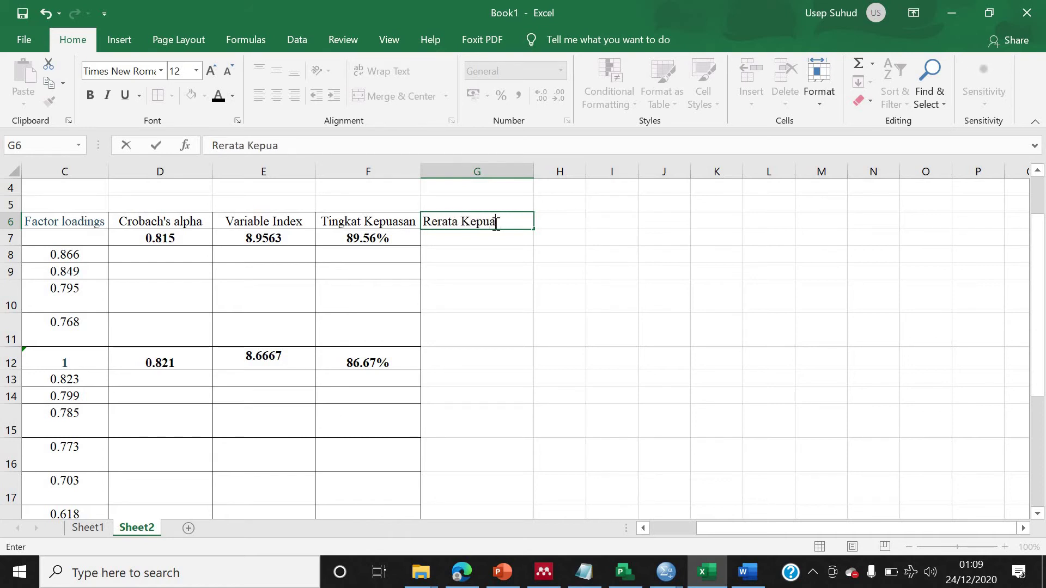
{"action": "left_click", "coordinate": [465, 286]}
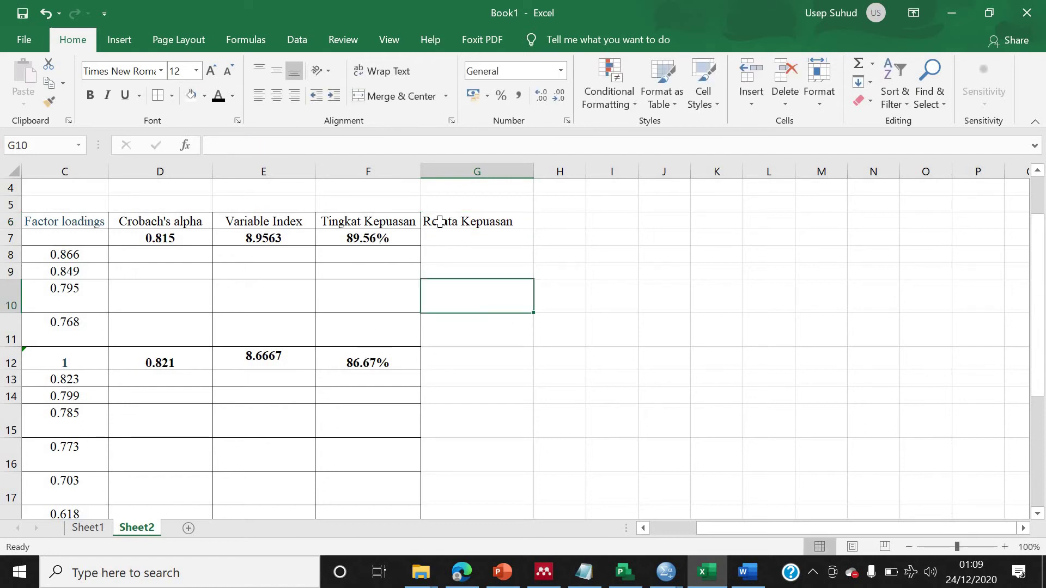
- Apply outside borders to the Rerata Kepuasan column range G6:G18
{"action": "left_click_drag", "start_coordinate": [441, 222], "coordinate": [444, 437]}
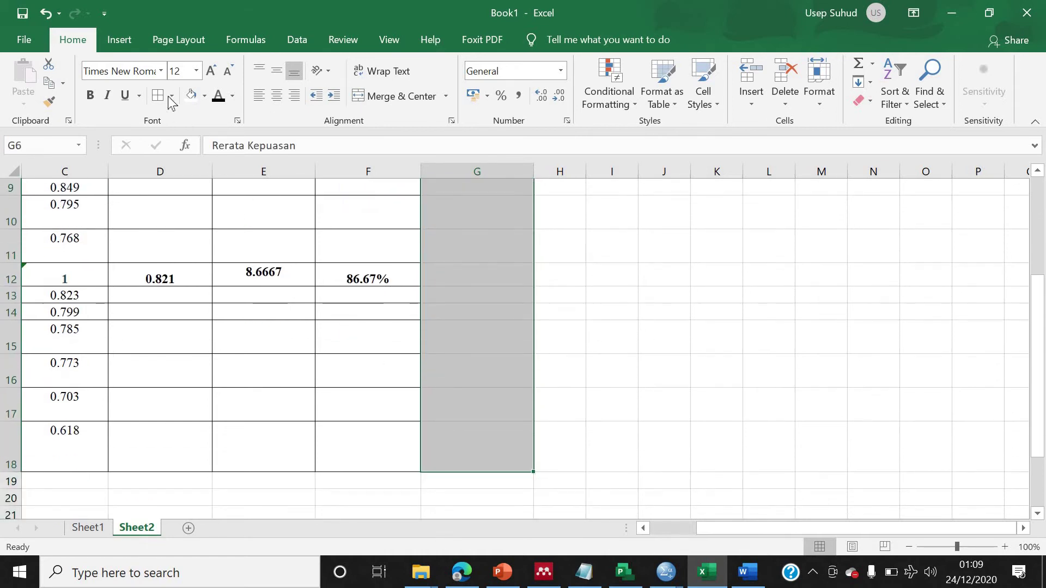
{"action": "left_click", "coordinate": [171, 98]}
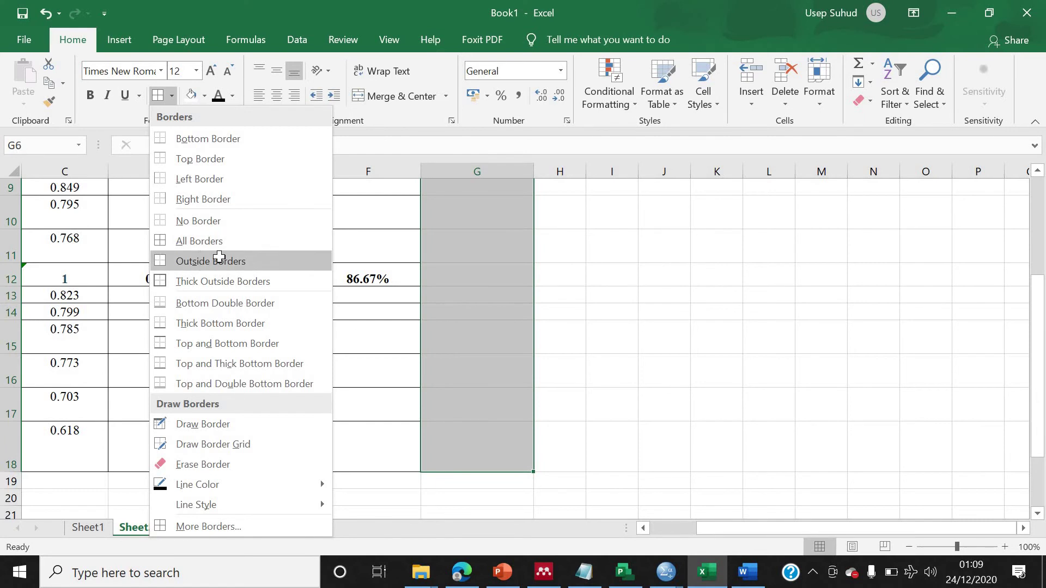
{"action": "left_click", "coordinate": [219, 261]}
{"action": "left_click", "coordinate": [621, 338]}
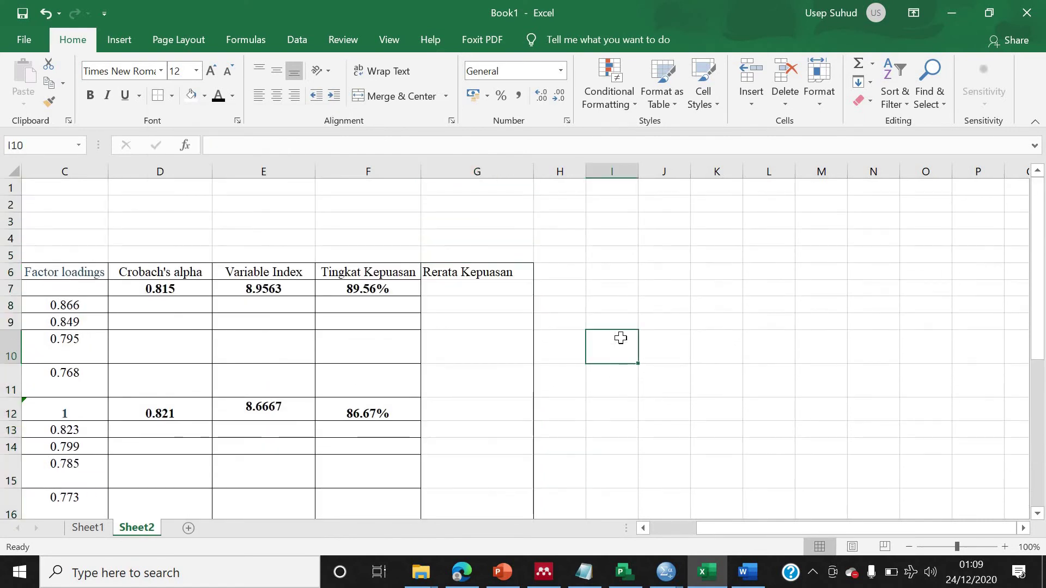
{"action": "left_click", "coordinate": [463, 268]}
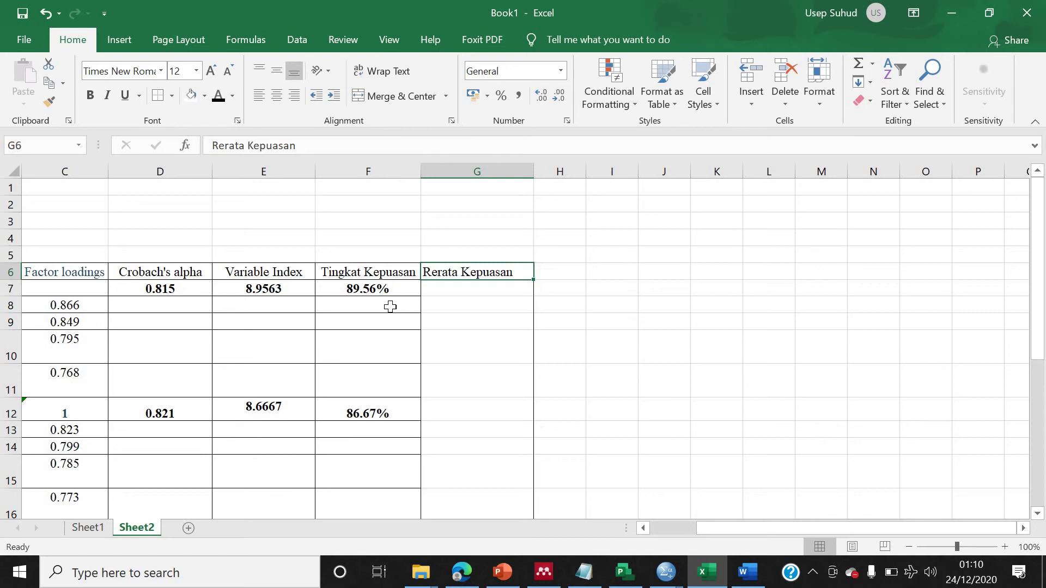
- Copy the interval satisfaction index paragraph from the 2020 MRT CORPORATE document in Word and return to the Excel workbook
{"action": "left_click", "coordinate": [684, 288]}
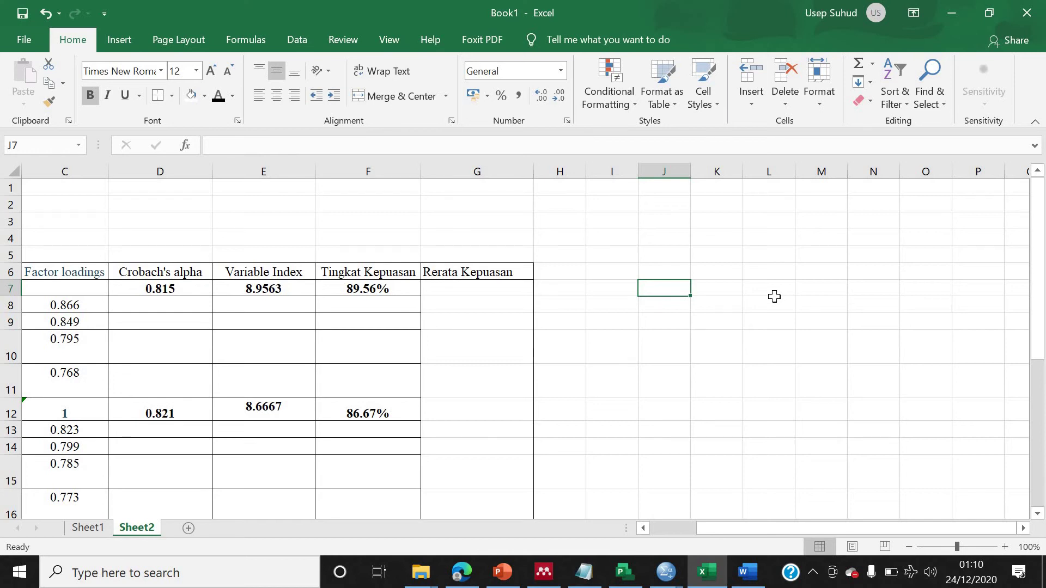
{"action": "left_click", "coordinate": [748, 571]}
{"action": "scroll", "coordinate": [683, 441], "scroll_direction": "down", "scroll_amount": 5}
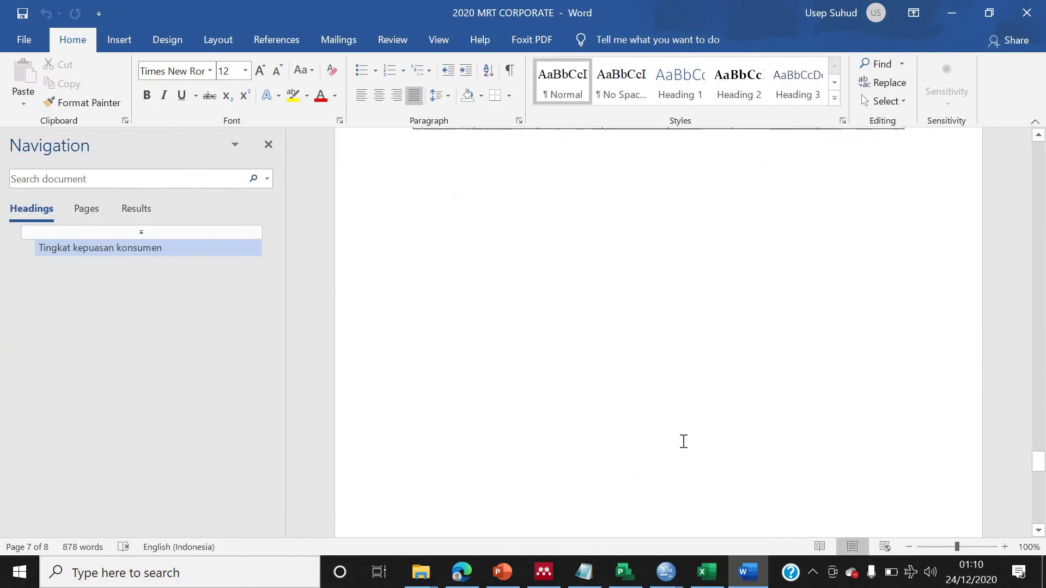
{"action": "scroll", "coordinate": [683, 441], "scroll_direction": "down", "scroll_amount": 2}
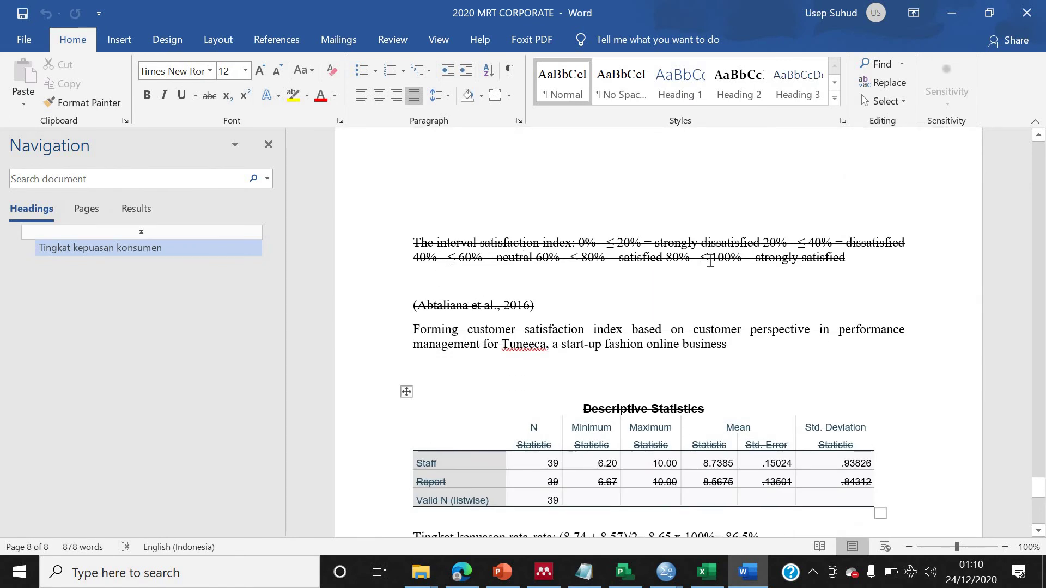
{"action": "left_click_drag", "start_coordinate": [413, 243], "coordinate": [849, 262]}
{"action": "key", "text": "ctrl+c"}
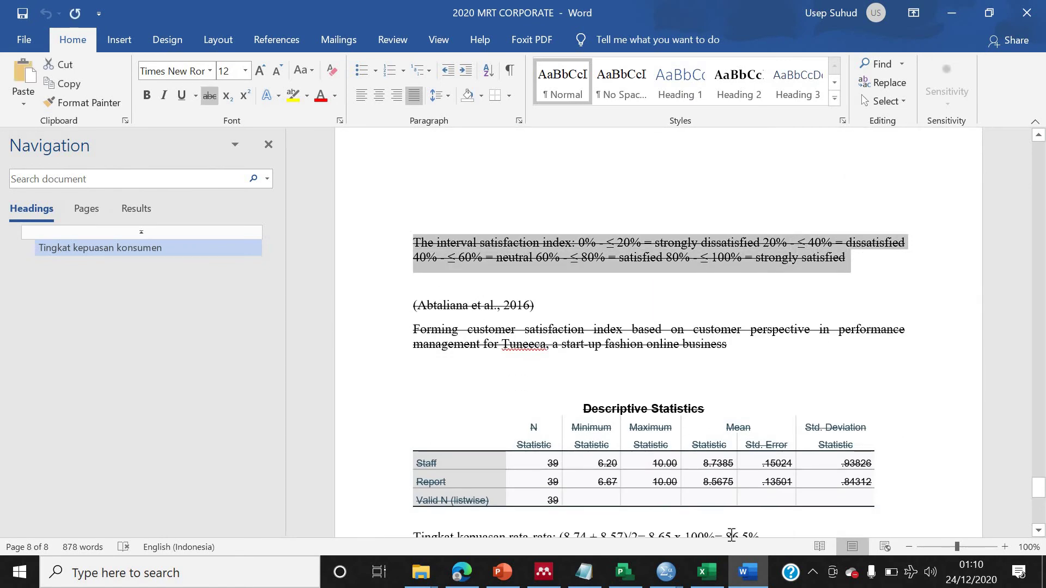
{"action": "left_click", "coordinate": [703, 571]}
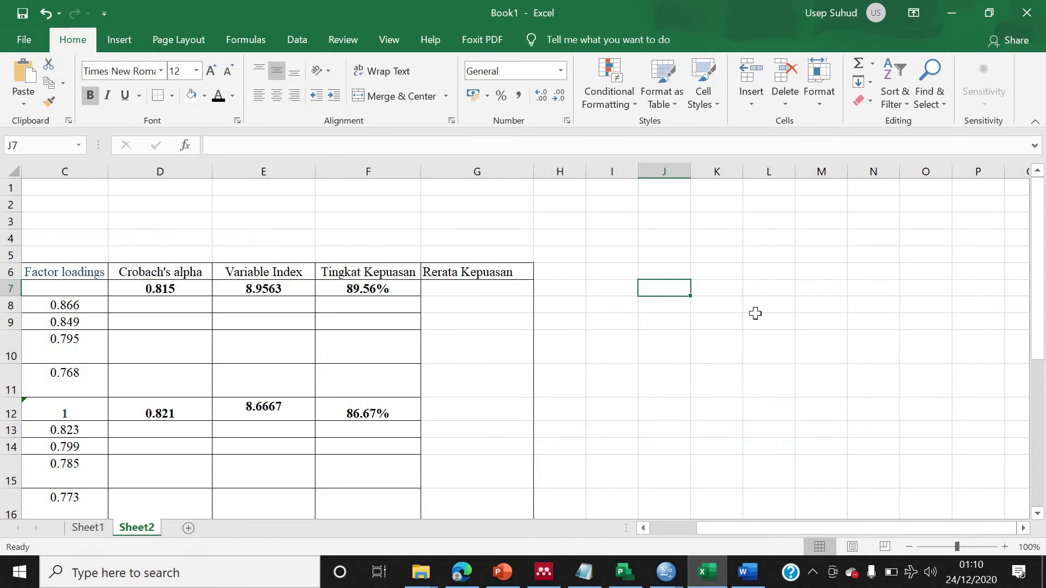
{"action": "key", "text": "ctrl+v"}
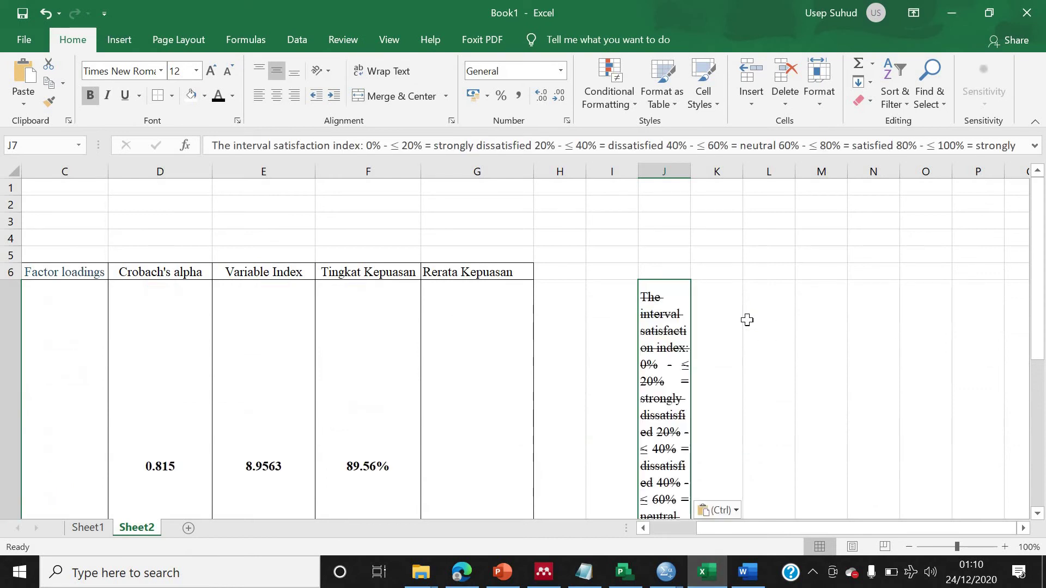
{"action": "scroll", "coordinate": [747, 320], "scroll_direction": "down", "scroll_amount": 2}
{"action": "key", "text": "ctrl+z"}
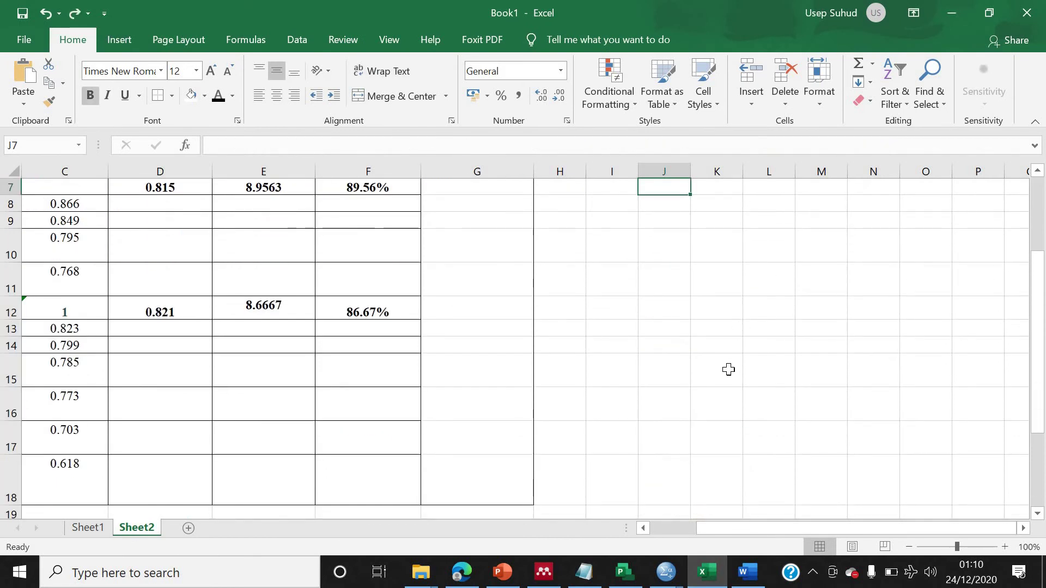
- Paste the copied interval satisfaction index text into cell E28 below the table
{"action": "scroll", "coordinate": [423, 392], "scroll_direction": "down", "scroll_amount": 4}
{"action": "left_click", "coordinate": [248, 342]}
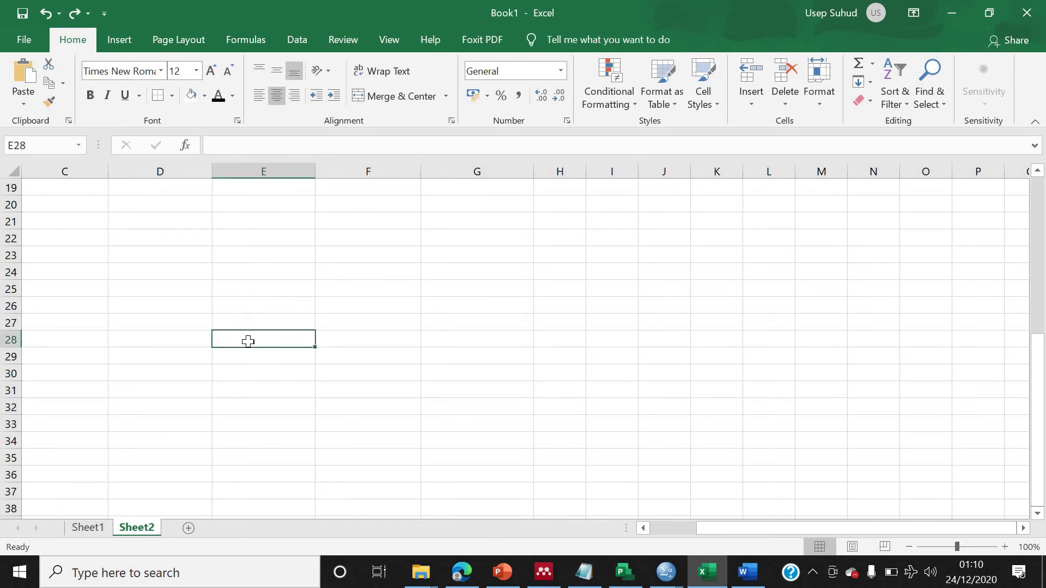
{"action": "key", "text": "ctrl+v"}
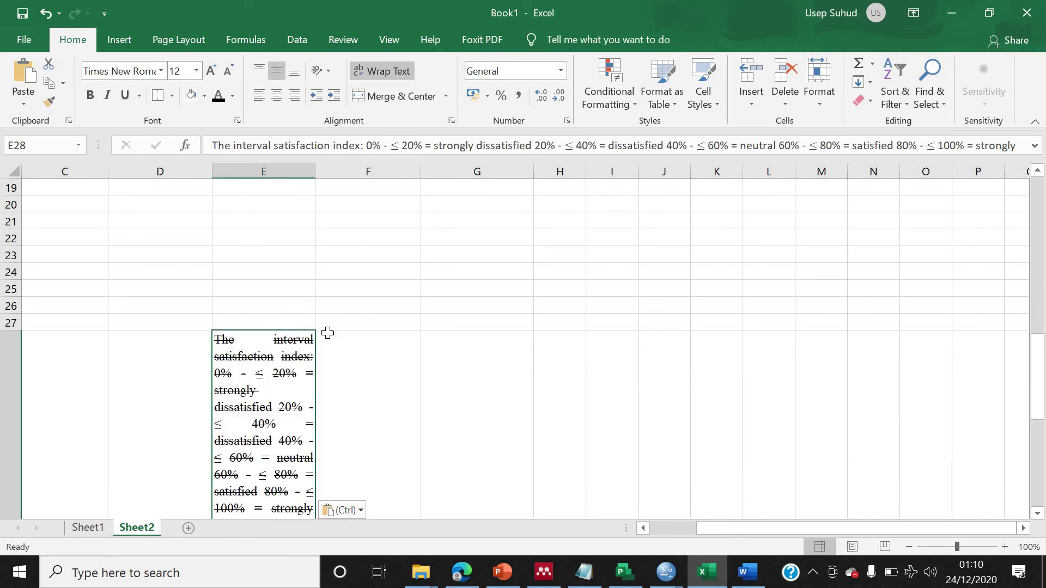
- Enter "Sangat memuaskan" in cell G24 and the range "0%-20%" in cell H24
{"action": "left_click", "coordinate": [487, 272]}
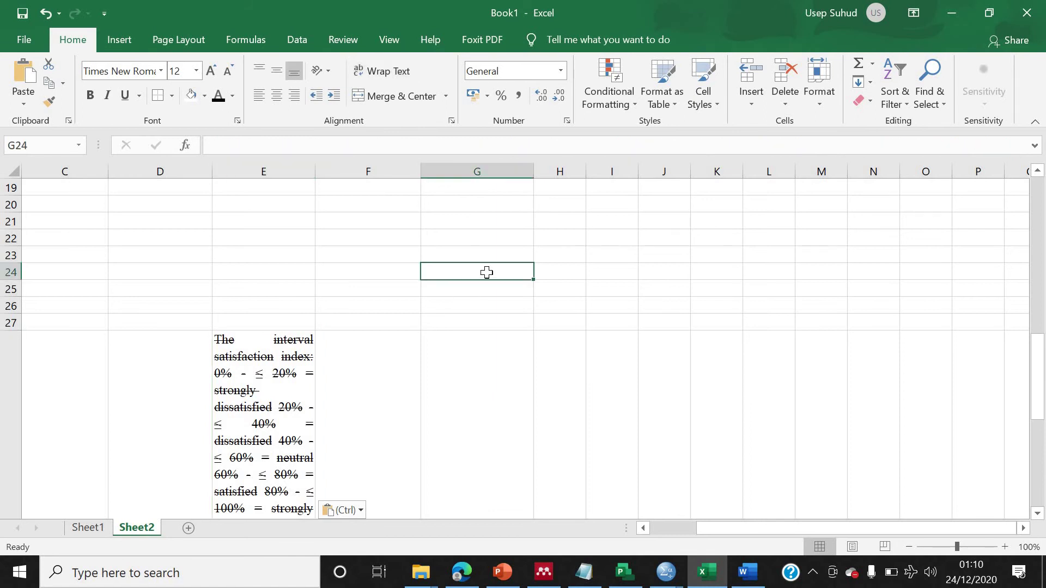
{"action": "type", "text": "Sa"}
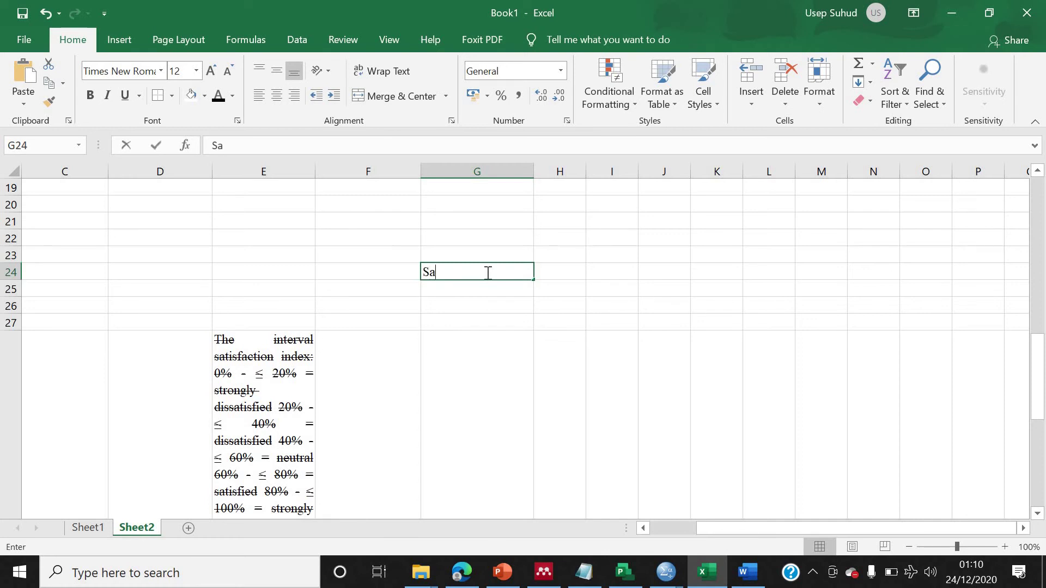
{"action": "type", "text": "ngat memuyas"}
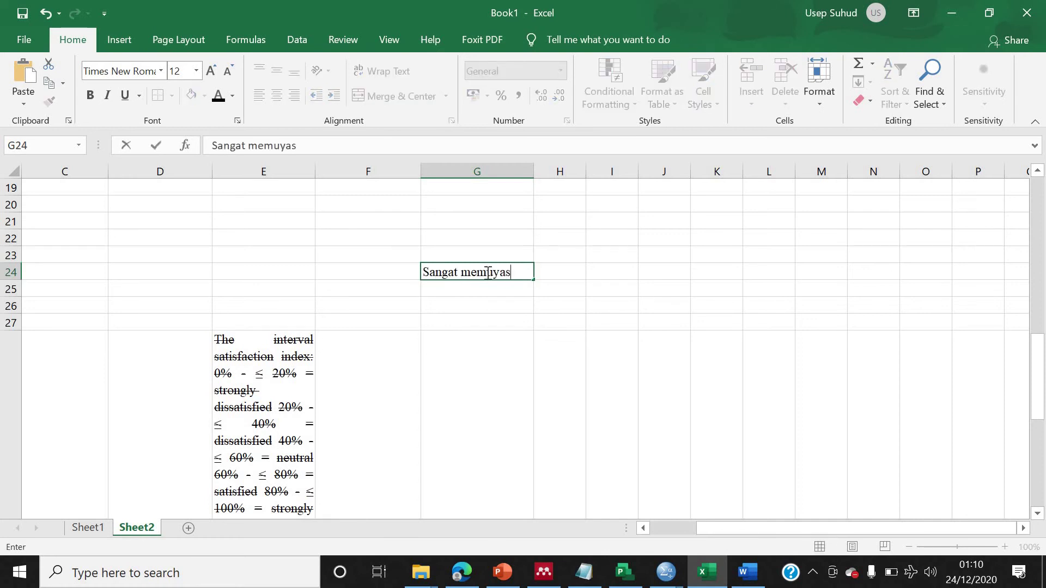
{"action": "key", "text": "BackSpace"}
{"action": "key", "text": "BackSpace"}
{"action": "key", "text": "BackSpace"}
{"action": "type", "text": "askan"}
{"action": "left_click", "coordinate": [566, 279]}
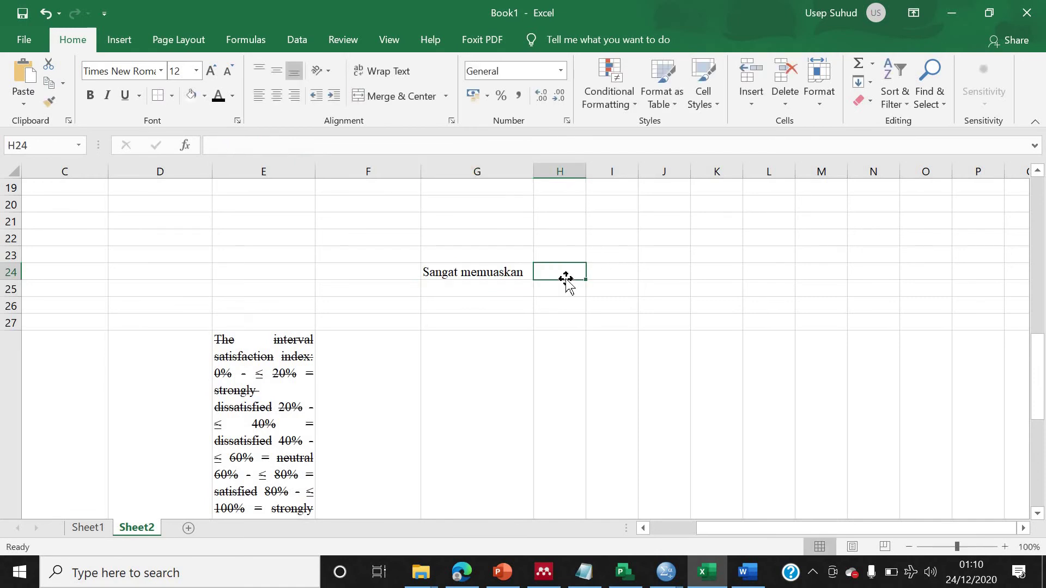
{"action": "type", "text": "0"}
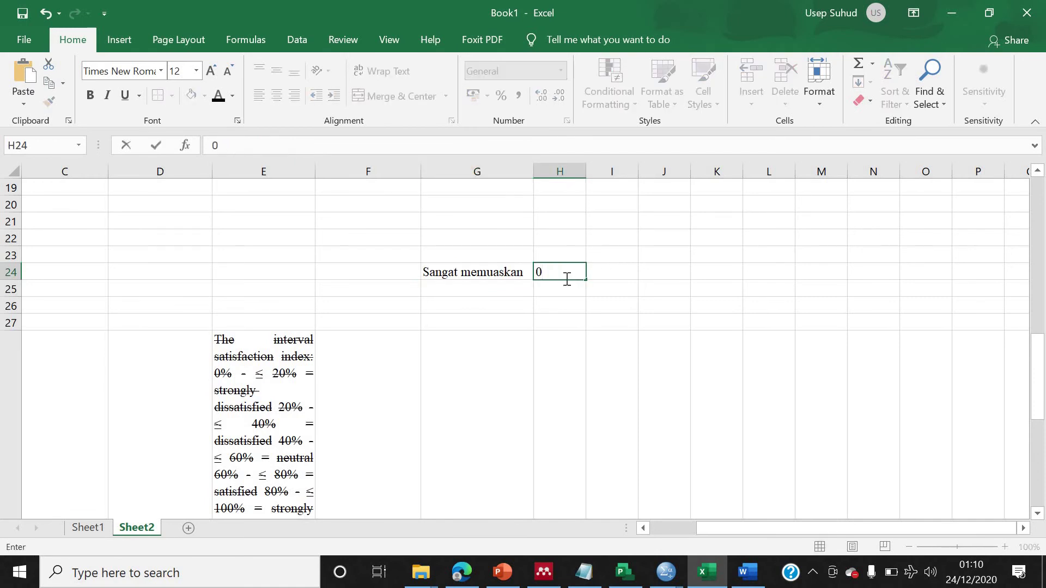
{"action": "type", "text": "%-20%"}
- Change the label in cell G24 to "Sangat tidak memuaskan"
{"action": "left_click", "coordinate": [466, 270]}
{"action": "double_click", "coordinate": [466, 269]}
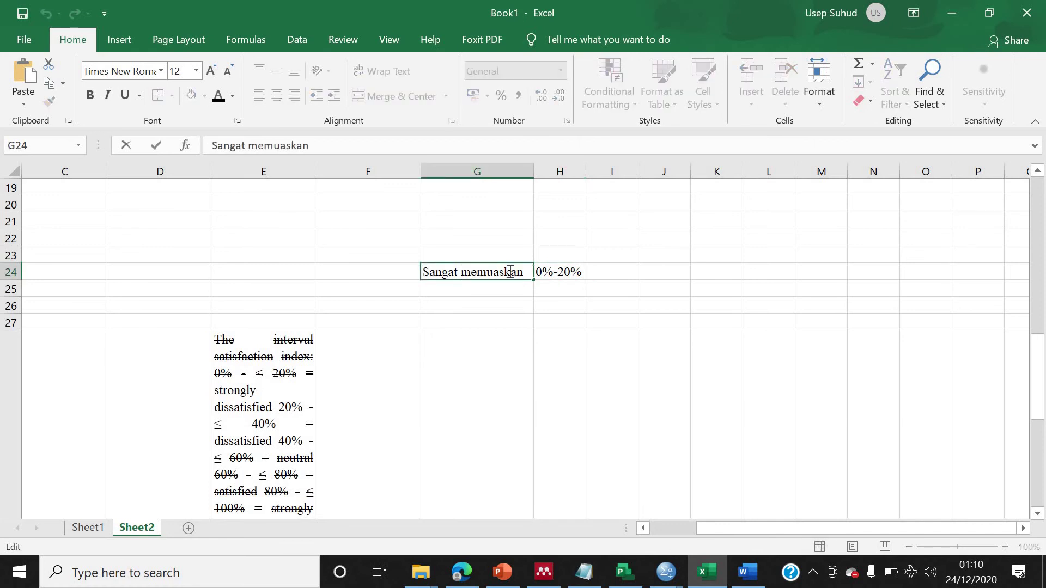
{"action": "type", "text": "tidak"}
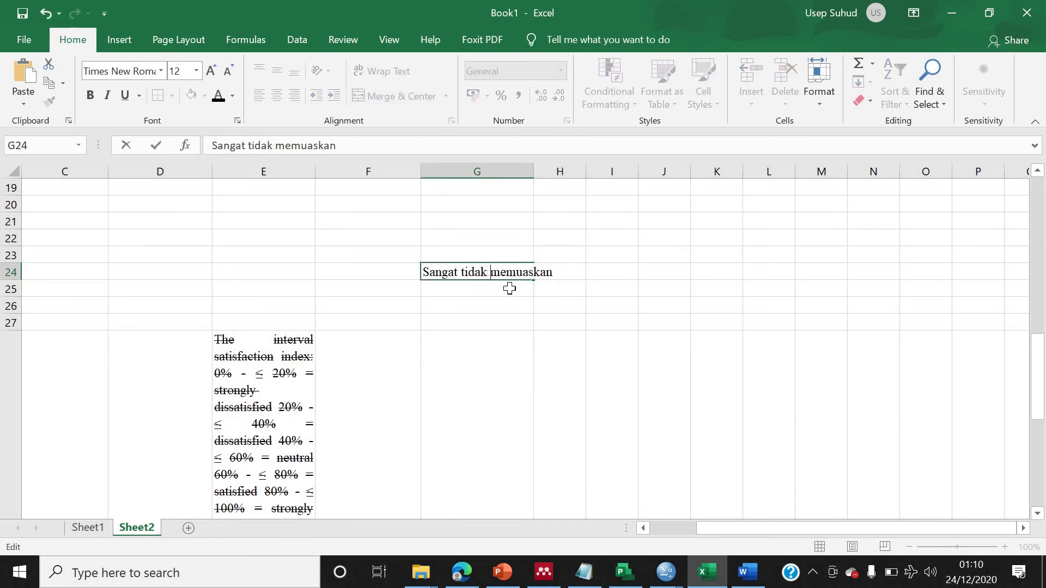
{"action": "left_click", "coordinate": [572, 286]}
{"action": "key", "text": "Up"}
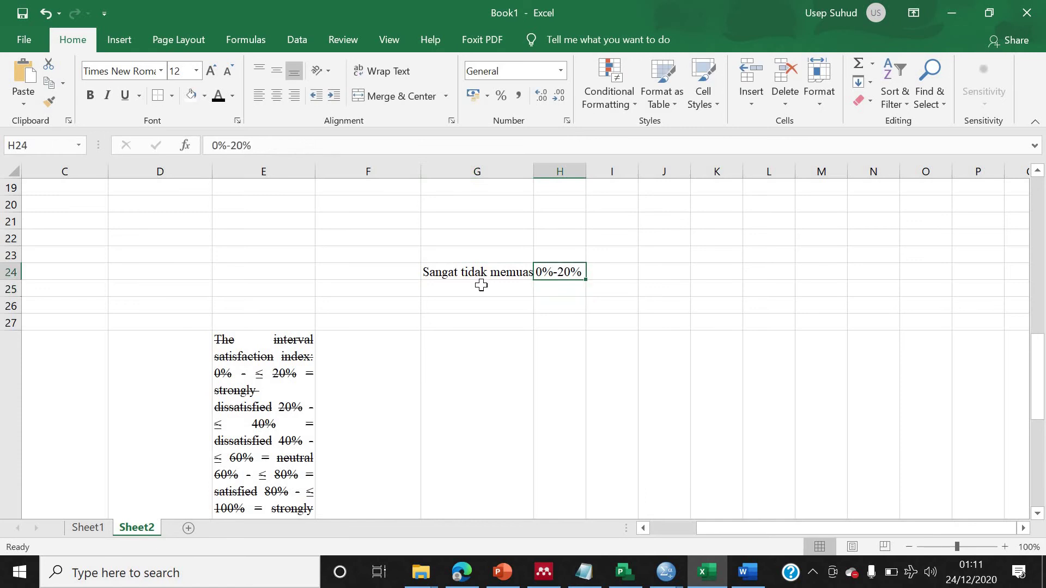
- Enter the labels "Tidak memuaskan" in cell G25 and "Netral" in cell G26
{"action": "key", "text": "Left"}
{"action": "key", "text": "Down"}
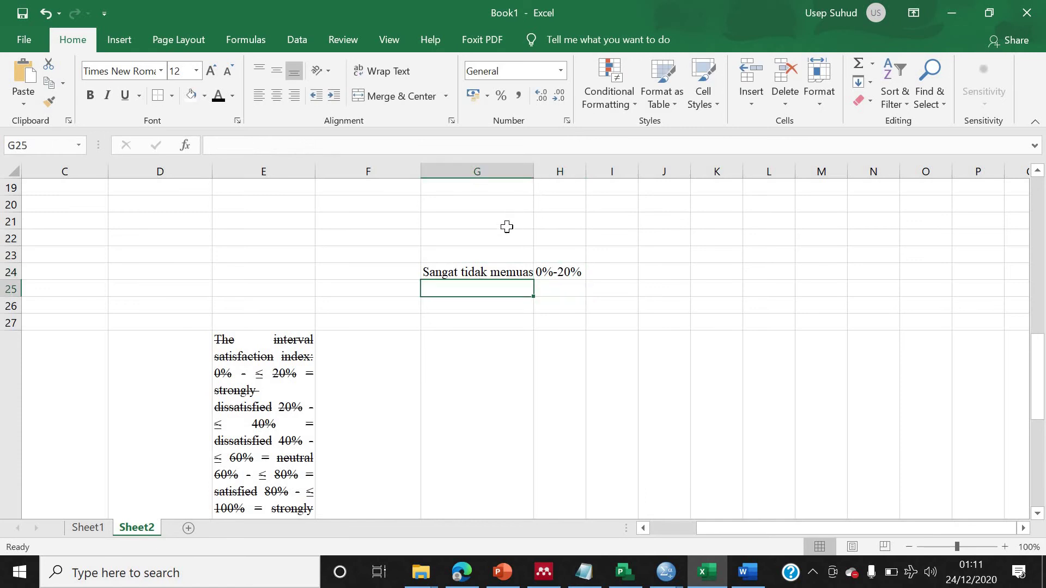
{"action": "type", "text": "Tidak memuaskan"}
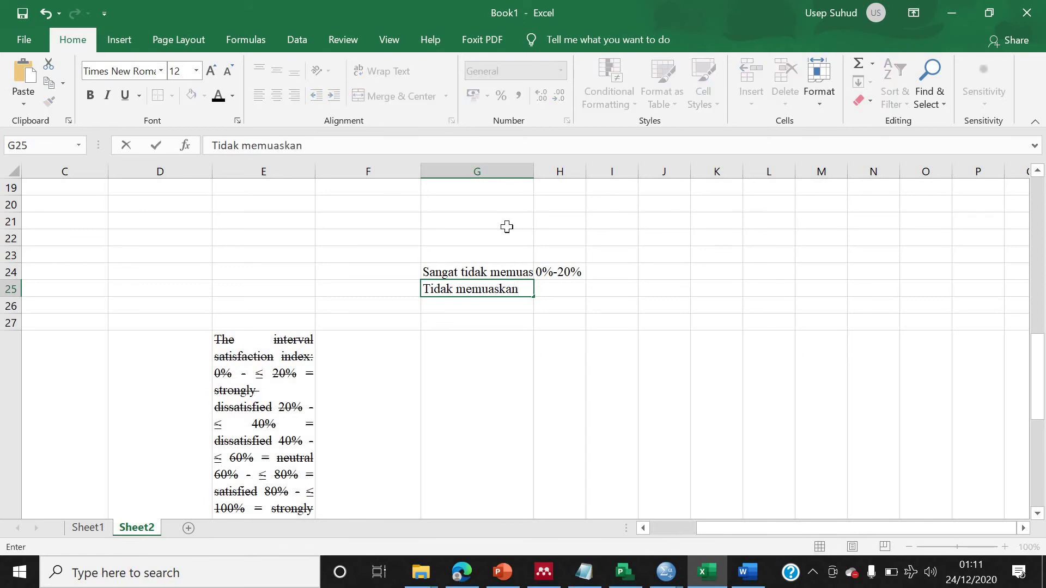
{"action": "key", "text": "Return"}
{"action": "type", "text": "Netr"}
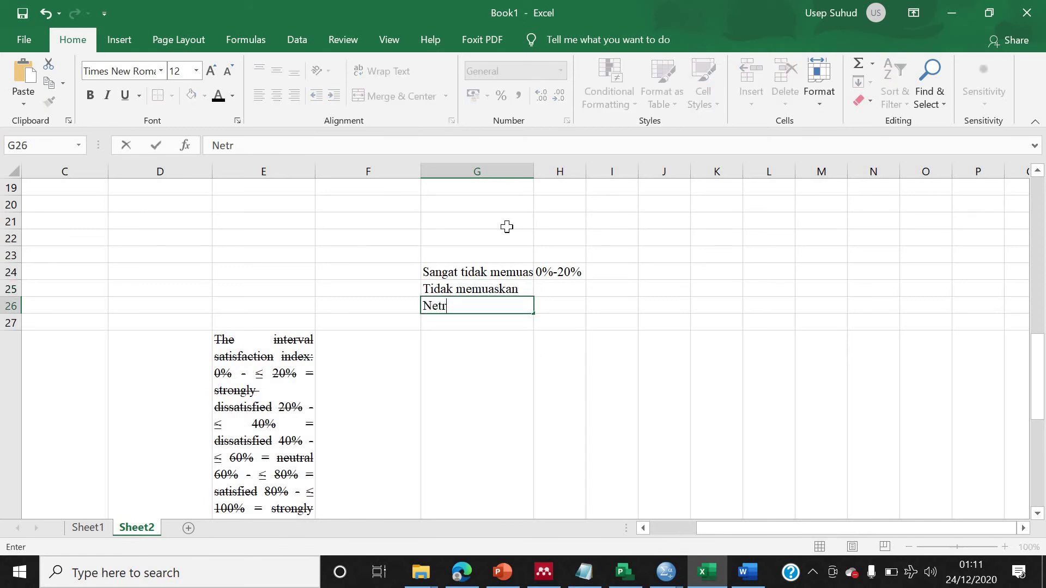
{"action": "type", "text": "al"}
{"action": "key", "text": "Return"}
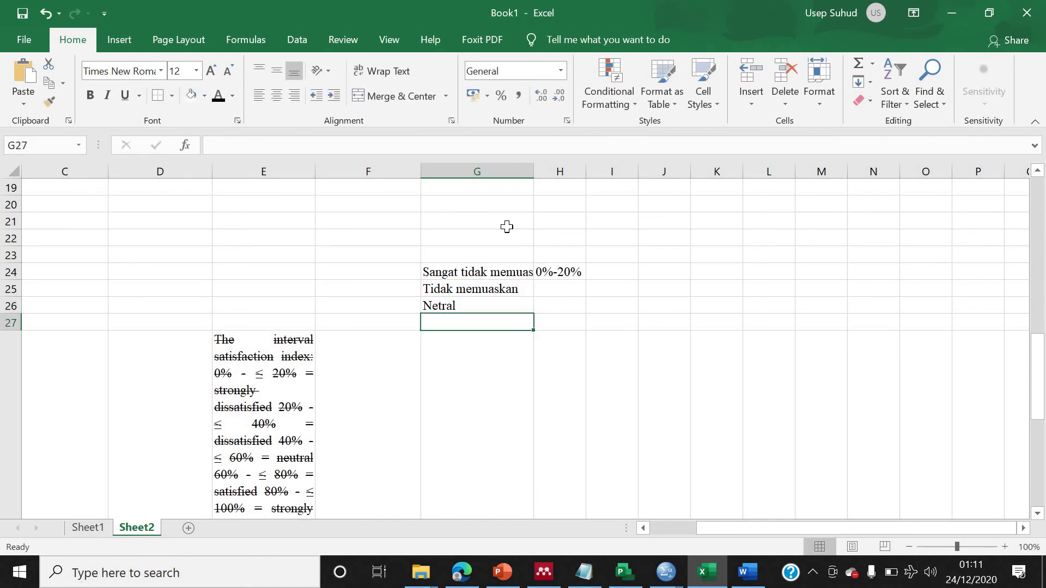
- Enter the labels "Memuaskan" in cell G27 and "Sangat memuaskan" in cell G28
{"action": "type", "text": "Puas"}
{"action": "key", "text": "BackSpace"}
{"action": "key", "text": "BackSpace"}
{"action": "key", "text": "BackSpace"}
{"action": "type", "text": "Memuaskan"}
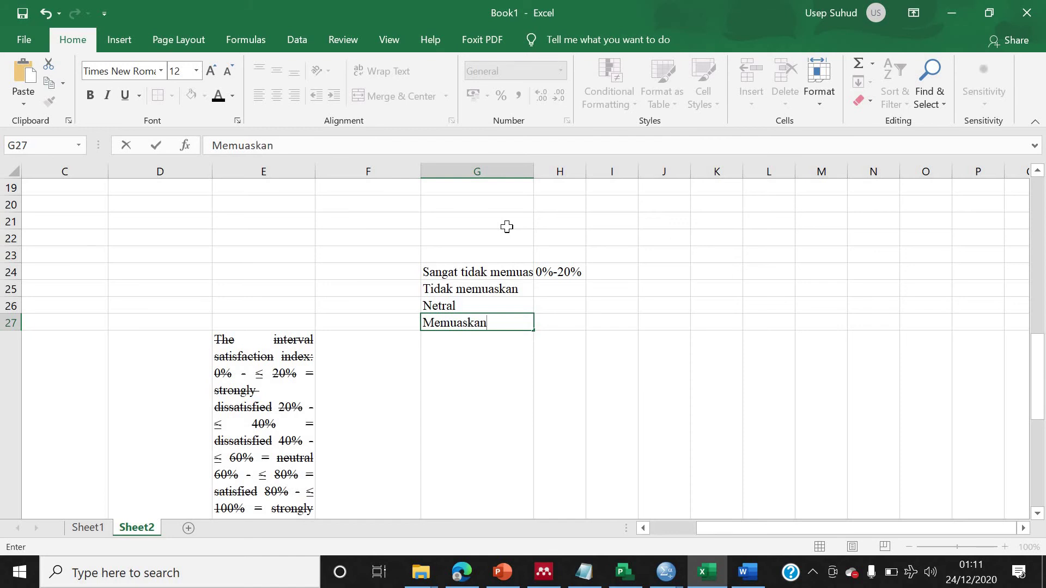
{"action": "key", "text": "Return"}
{"action": "type", "text": "Sangat"}
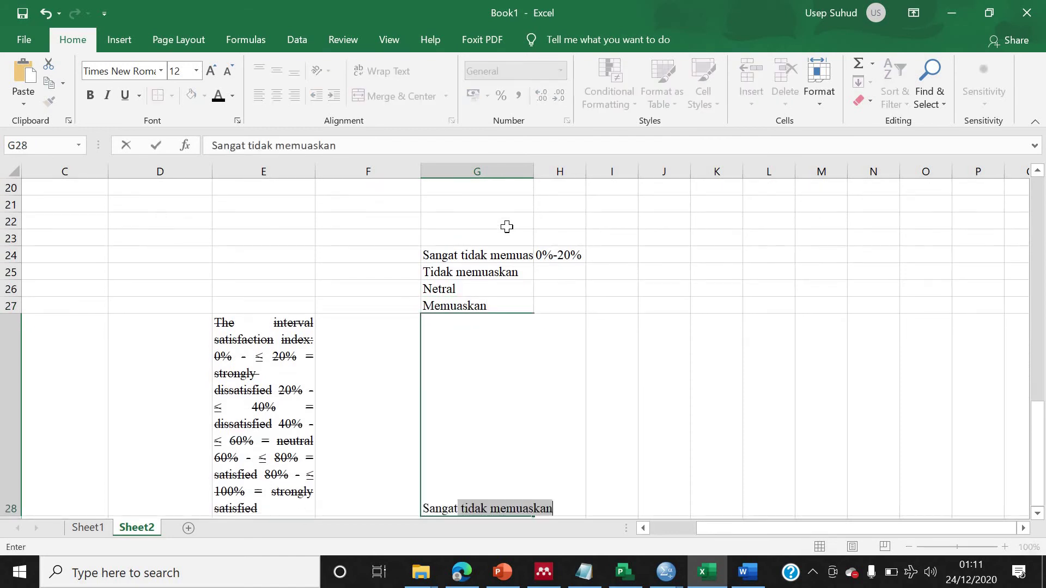
{"action": "type", "text": " memuaskan"}
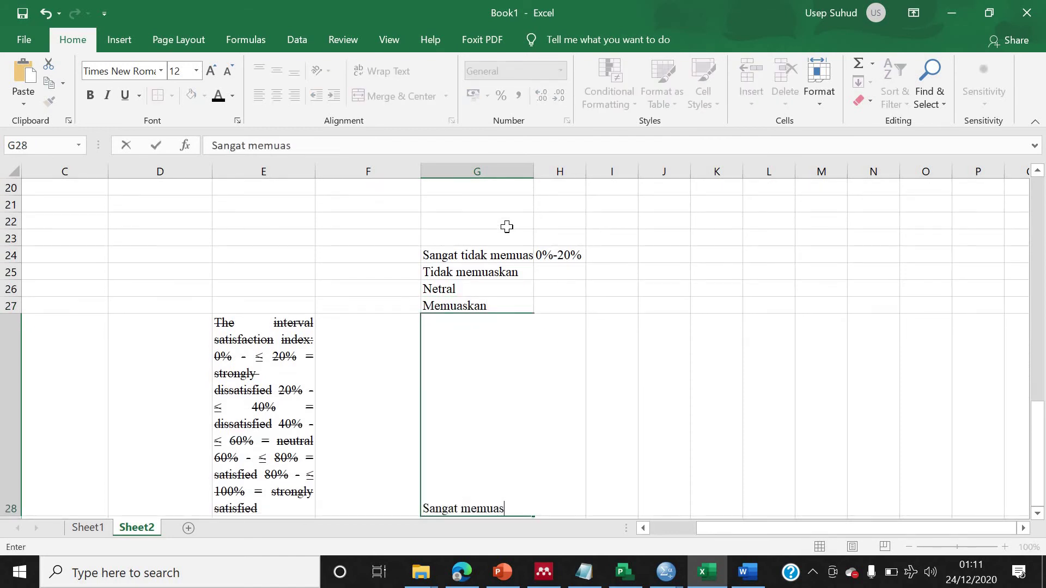
- Enter the partial range "21-" in cell H25 beside Tidak memuaskan
{"action": "left_click", "coordinate": [564, 273]}
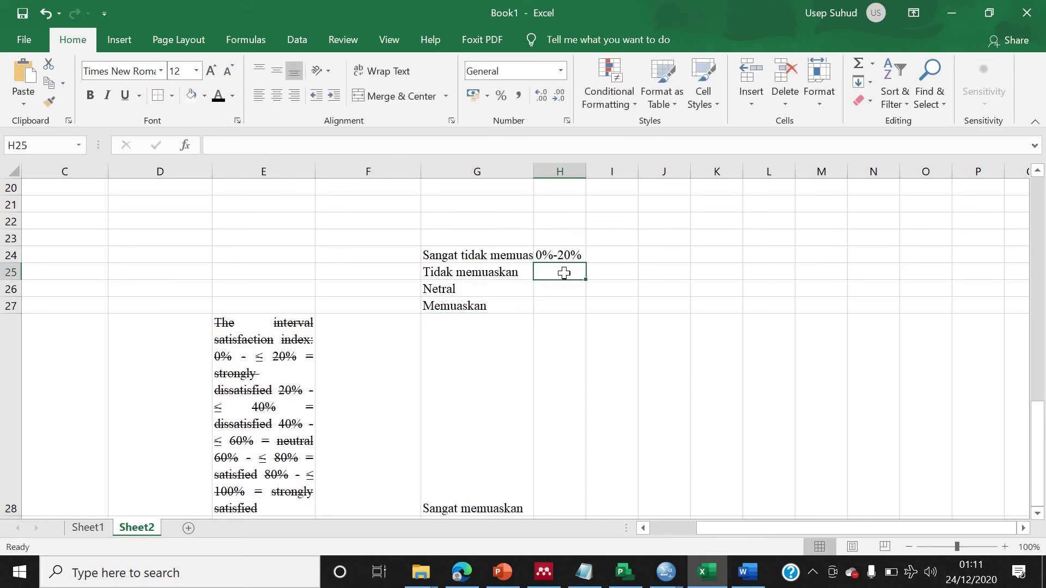
{"action": "type", "text": "20"}
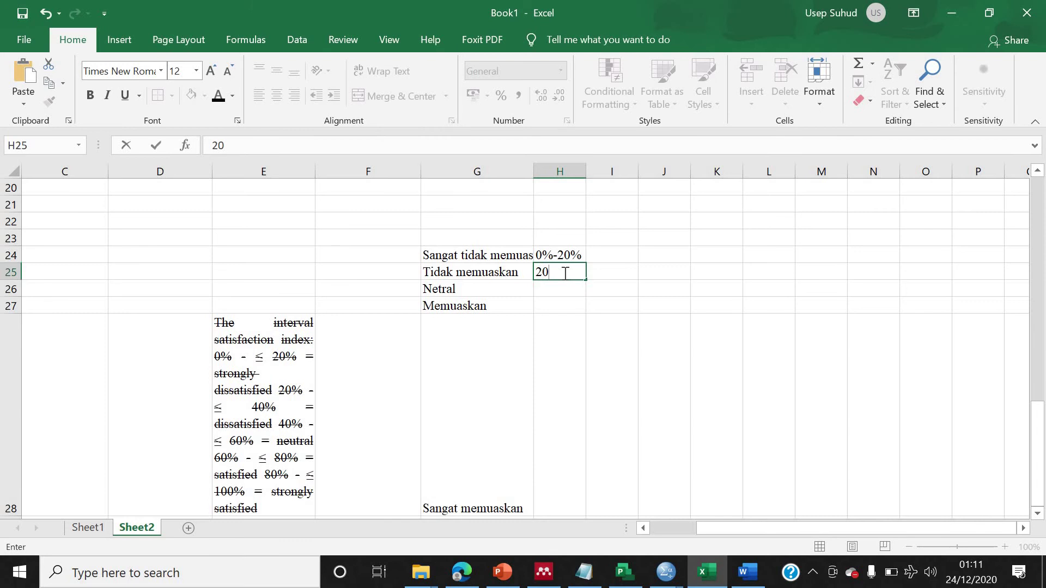
{"action": "key", "text": "BackSpace"}
{"action": "type", "text": "11"}
- Copy "0% - ≤ 20%" from the text in cell E28 and paste it over the range in cell H24
{"action": "left_click", "coordinate": [274, 353]}
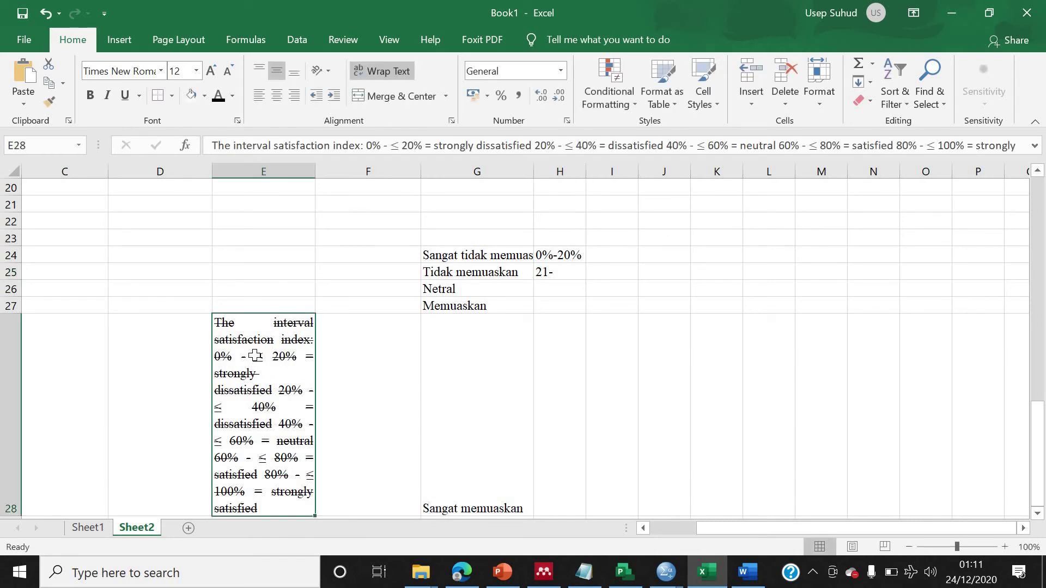
{"action": "double_click", "coordinate": [255, 355]}
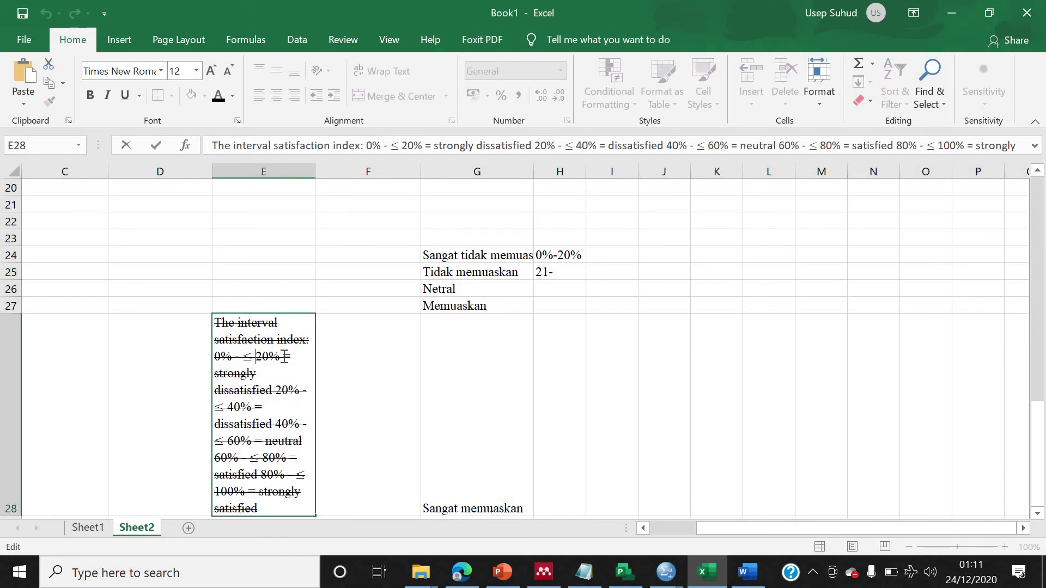
{"action": "left_click", "coordinate": [217, 352], "text": "shift"}
{"action": "key", "text": "ctrl+c"}
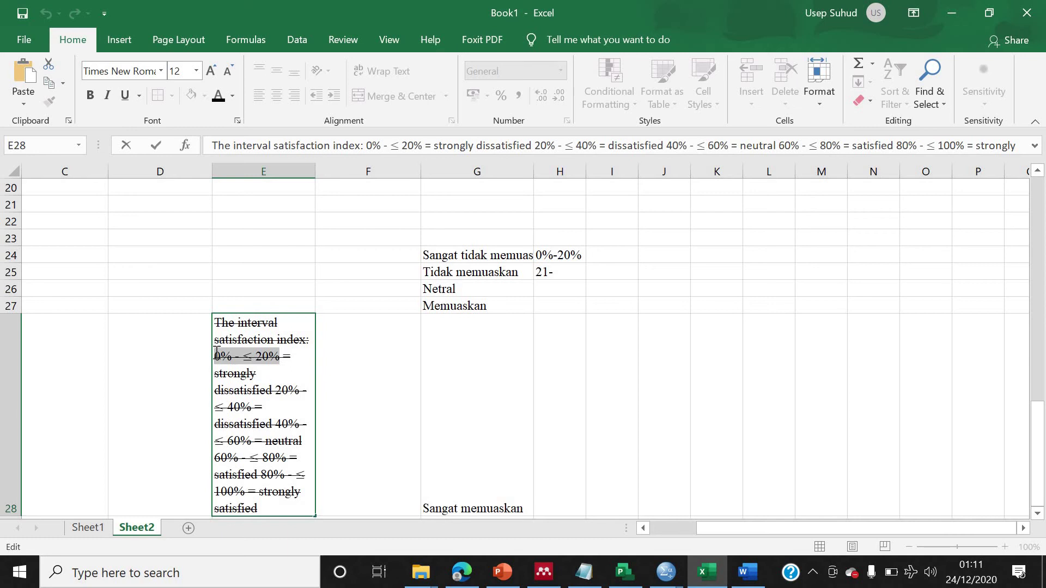
{"action": "left_click", "coordinate": [562, 260]}
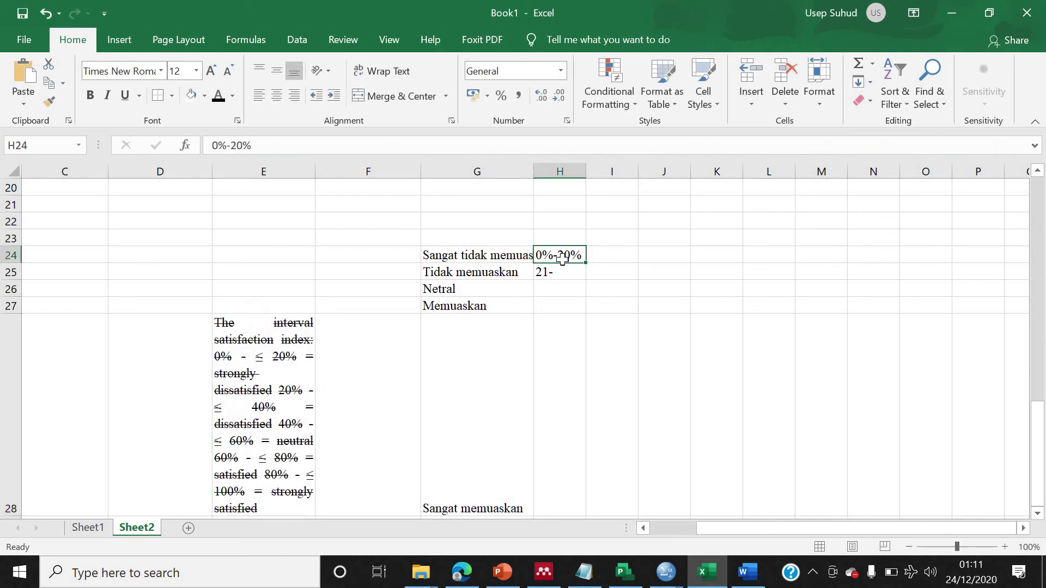
{"action": "key", "text": "ctrl+v"}
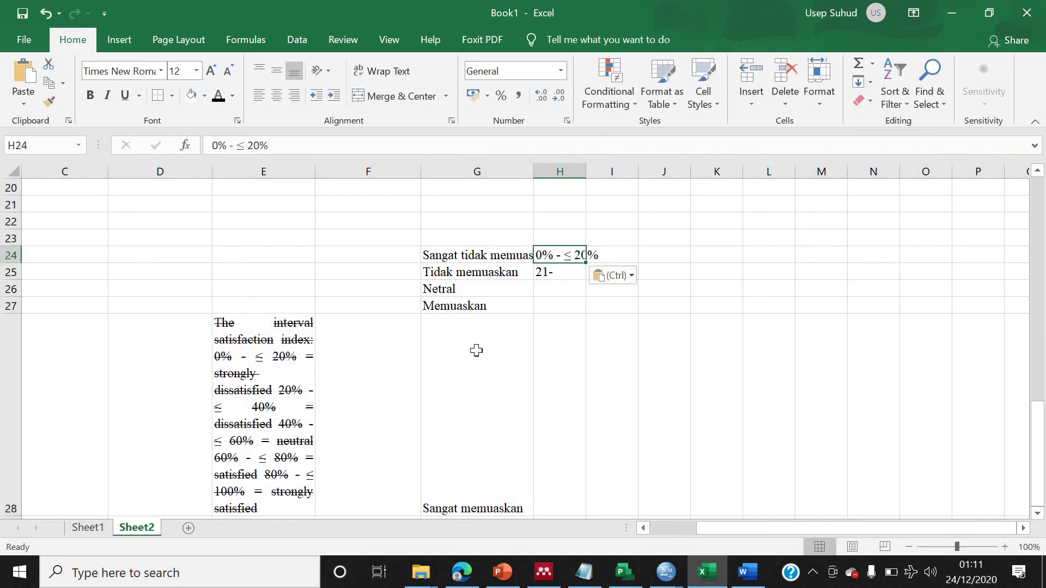
- Copy "20% - ≤ 40%" from the text in cell E28 and paste it into cell H25
{"action": "double_click", "coordinate": [277, 407]}
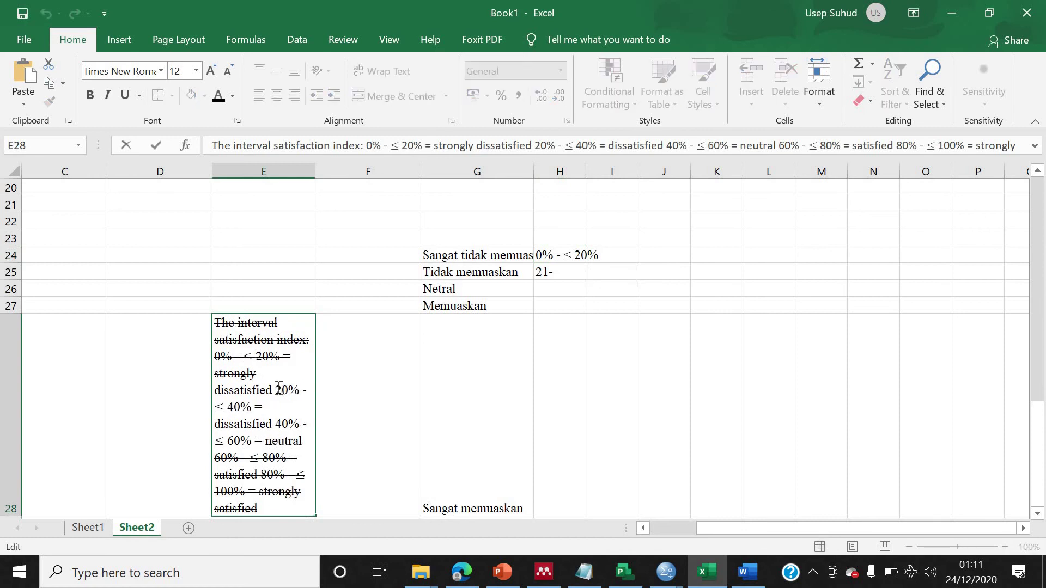
{"action": "left_click_drag", "start_coordinate": [275, 390], "coordinate": [252, 407]}
{"action": "key", "text": "ctrl+c"}
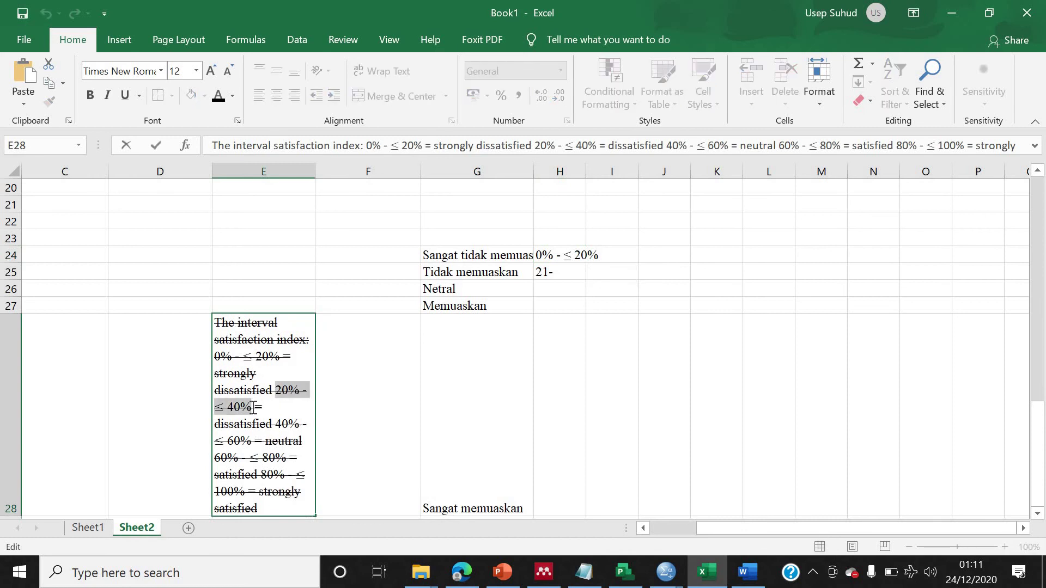
{"action": "left_click", "coordinate": [558, 276]}
{"action": "key", "text": "ctrl+v"}
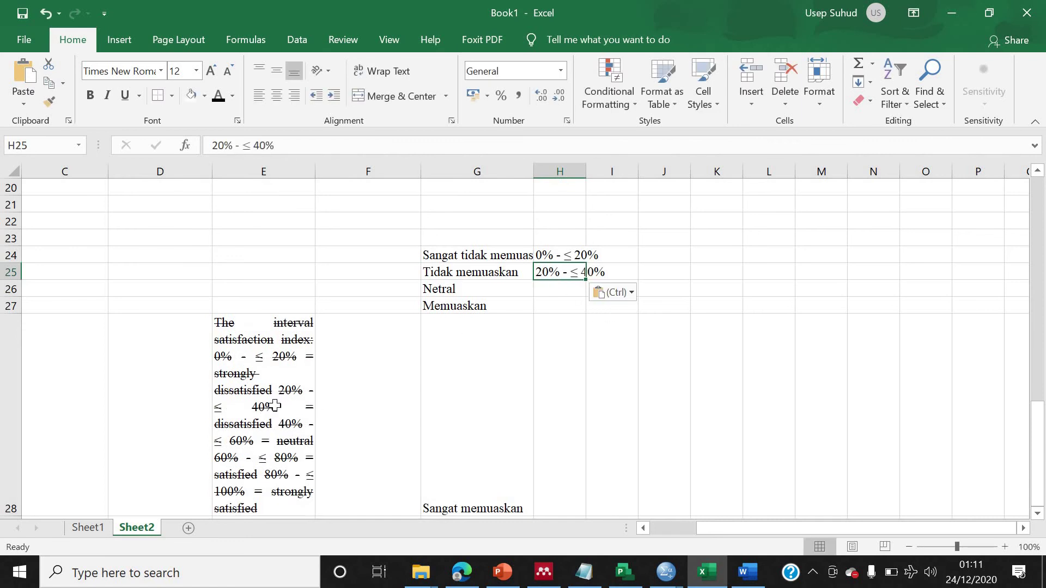
- Copy "40% - ≤ 60%" from the text in cell E28 and paste it into cell H26 beside Netral
{"action": "double_click", "coordinate": [306, 444]}
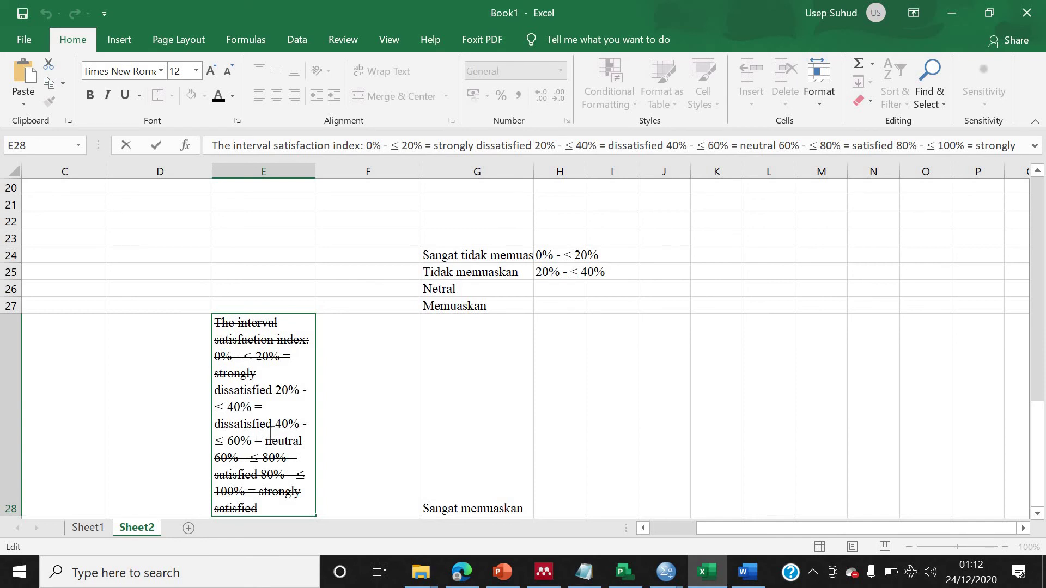
{"action": "left_click_drag", "start_coordinate": [274, 426], "coordinate": [251, 440]}
{"action": "key", "text": "ctrl+c"}
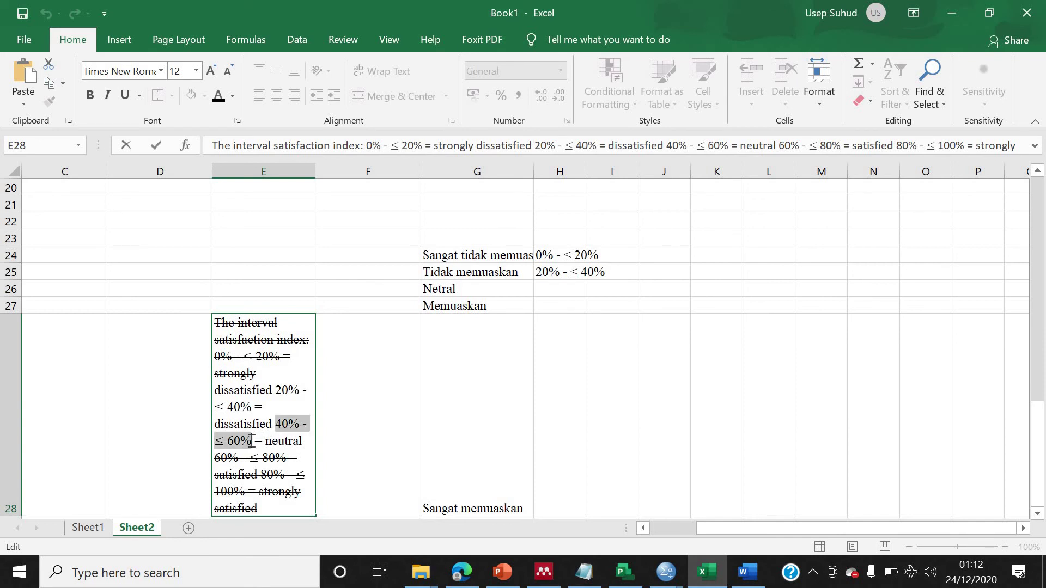
{"action": "left_click", "coordinate": [557, 290]}
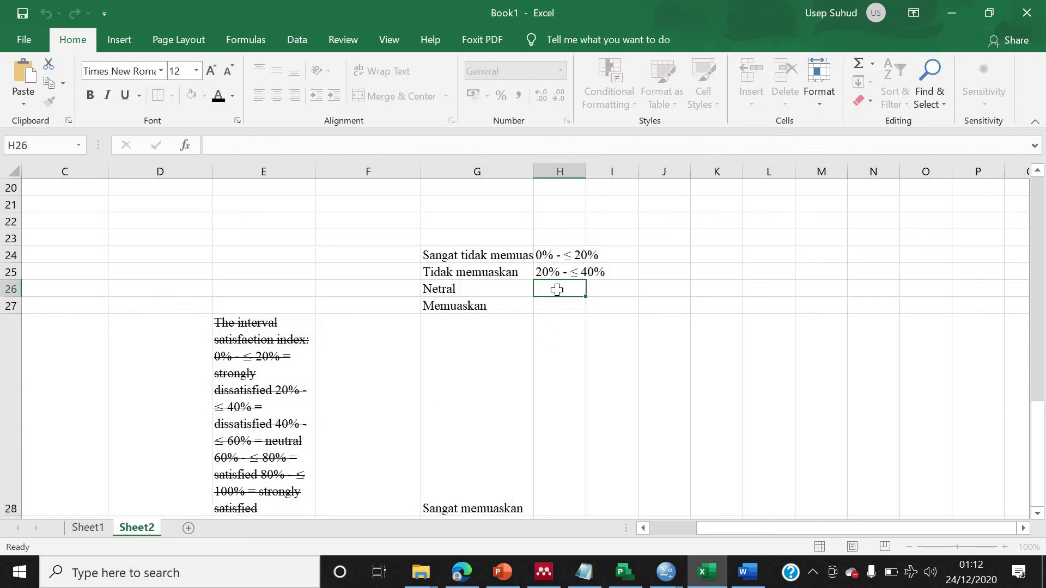
{"action": "key", "text": "ctrl+v"}
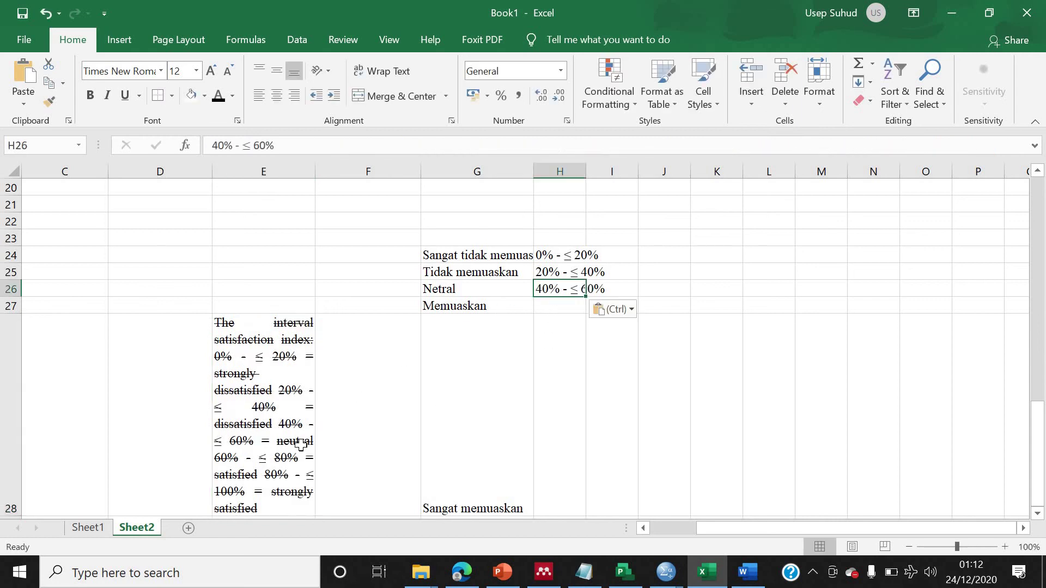
- Copy "60% - ≤ 80%" from the text in cell E28 and paste it into cell H27 beside Memuaskan
{"action": "double_click", "coordinate": [279, 463]}
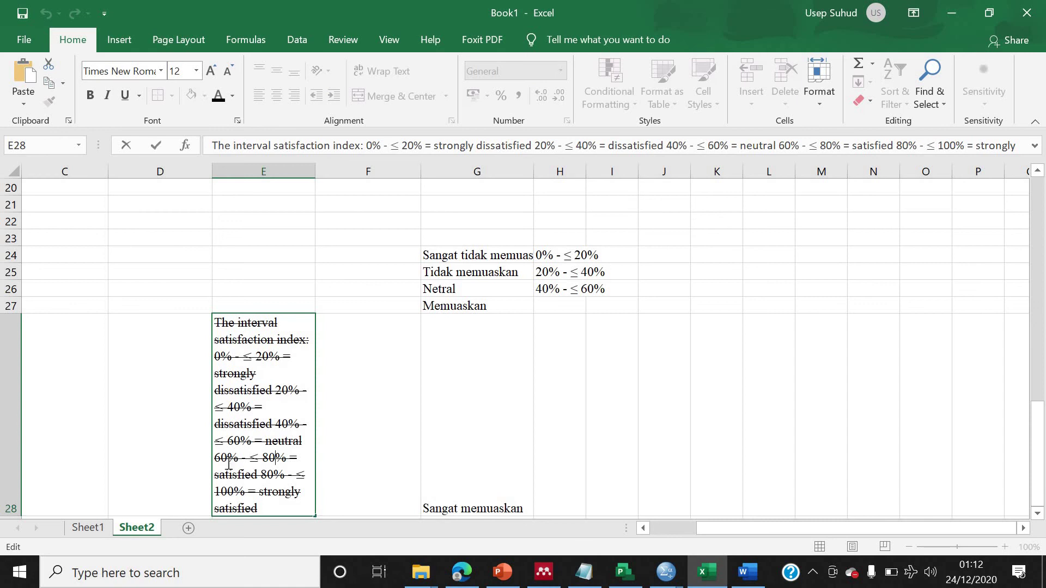
{"action": "left_click_drag", "start_coordinate": [215, 456], "coordinate": [287, 456]}
{"action": "key", "text": "ctrl+c"}
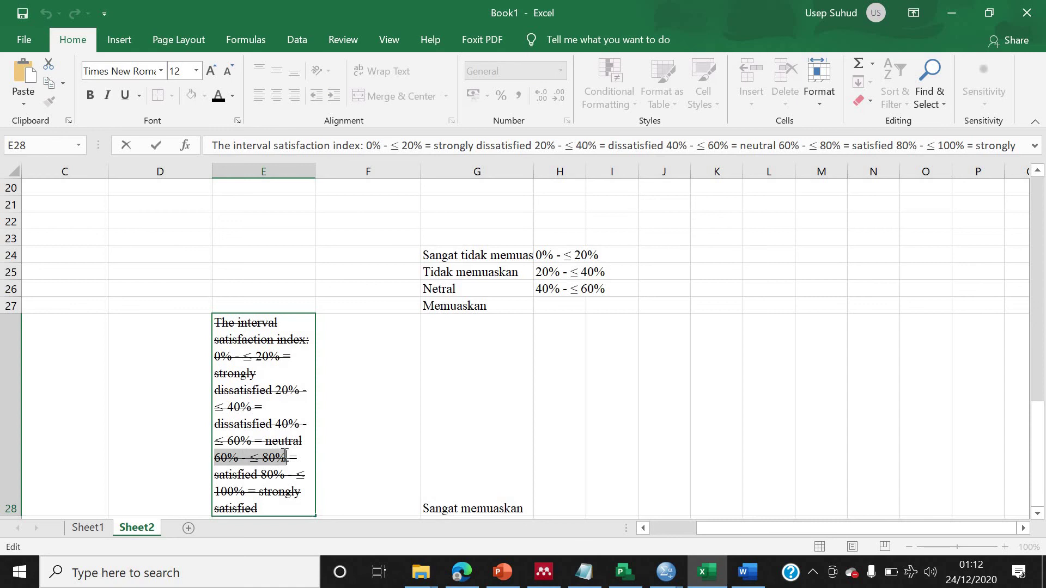
{"action": "left_click", "coordinate": [560, 308]}
{"action": "key", "text": "ctrl+v"}
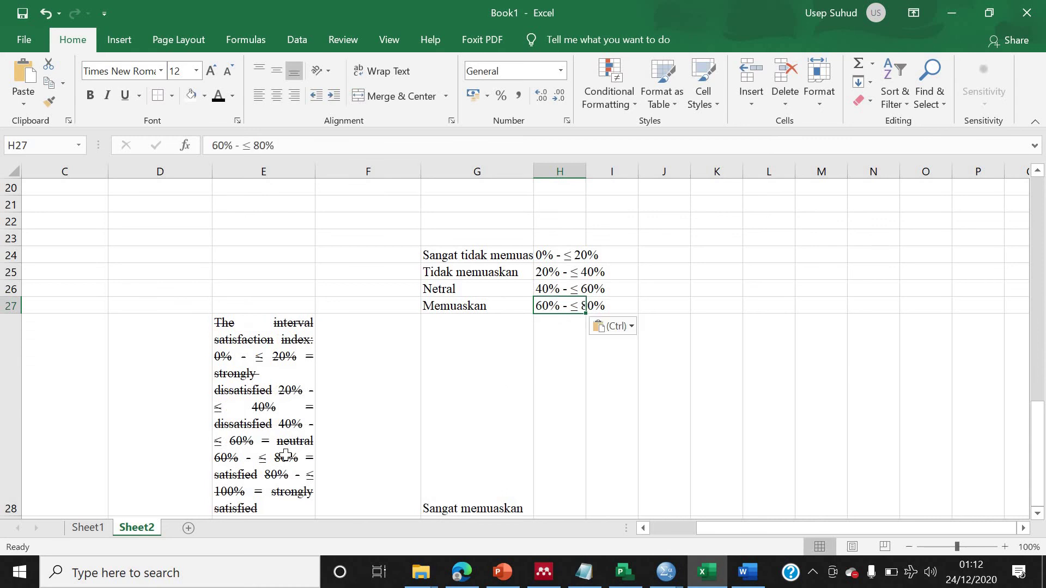
- Copy "80% - ≤ 100%" from the text in cell E28 into cell H28, and clear the source text from E28
{"action": "double_click", "coordinate": [271, 474]}
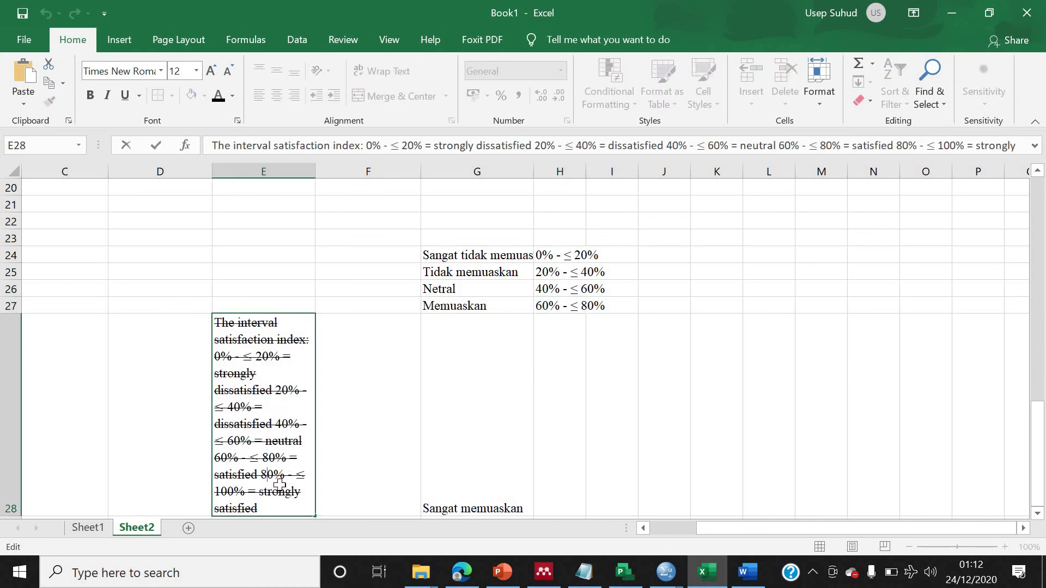
{"action": "scroll", "coordinate": [280, 484], "scroll_direction": "down", "scroll_amount": 1}
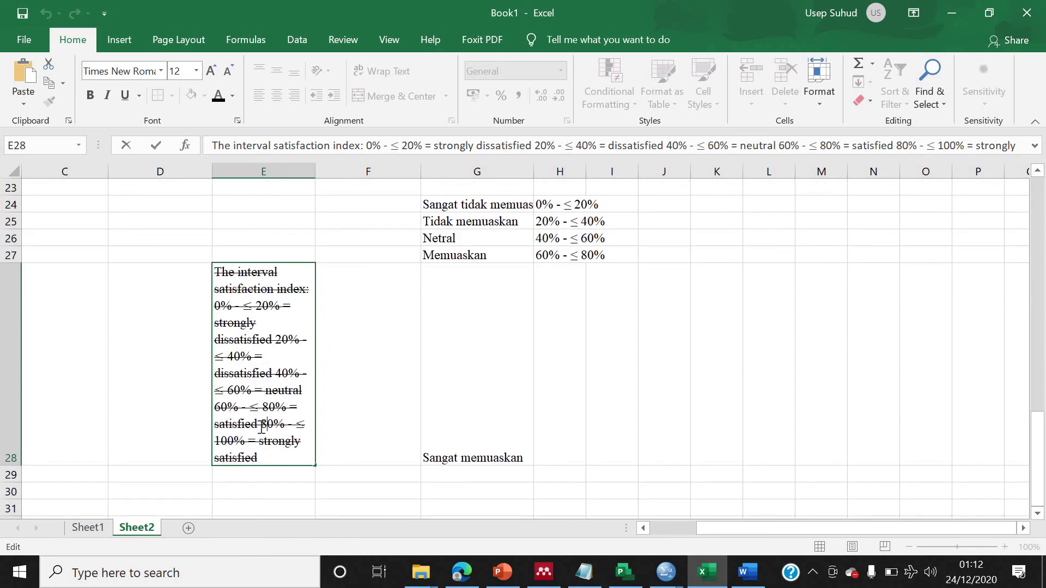
{"action": "left_click_drag", "start_coordinate": [260, 424], "coordinate": [248, 440]}
{"action": "key", "text": "ctrl+c"}
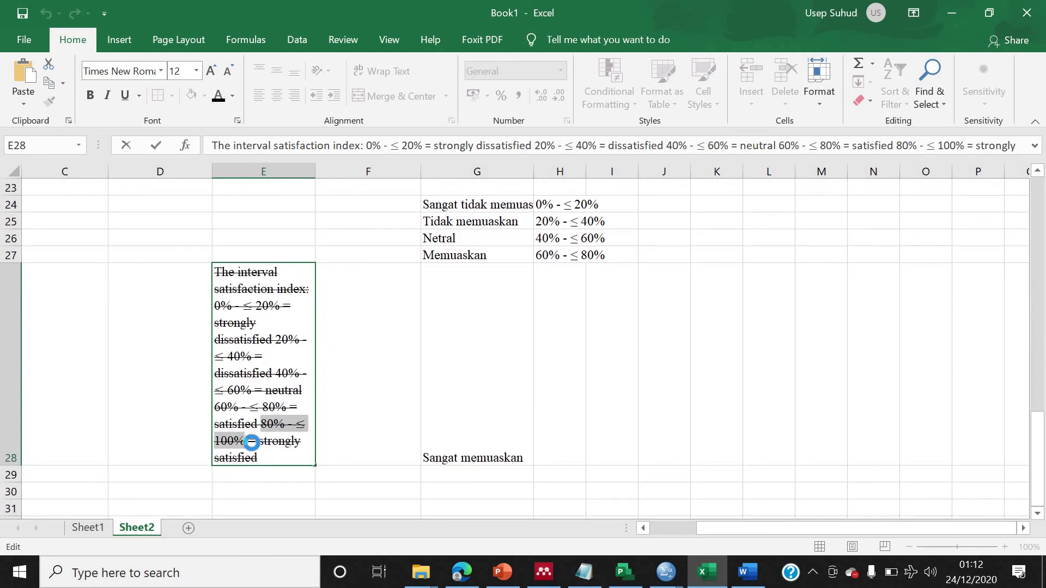
{"action": "left_click", "coordinate": [556, 295]}
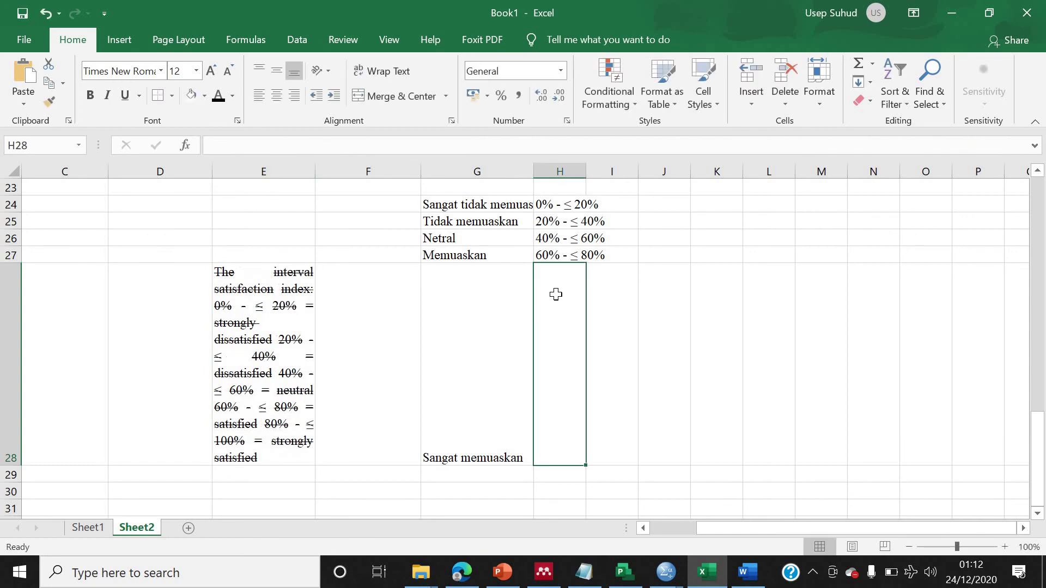
{"action": "key", "text": "ctrl+v"}
{"action": "left_click", "coordinate": [290, 337]}
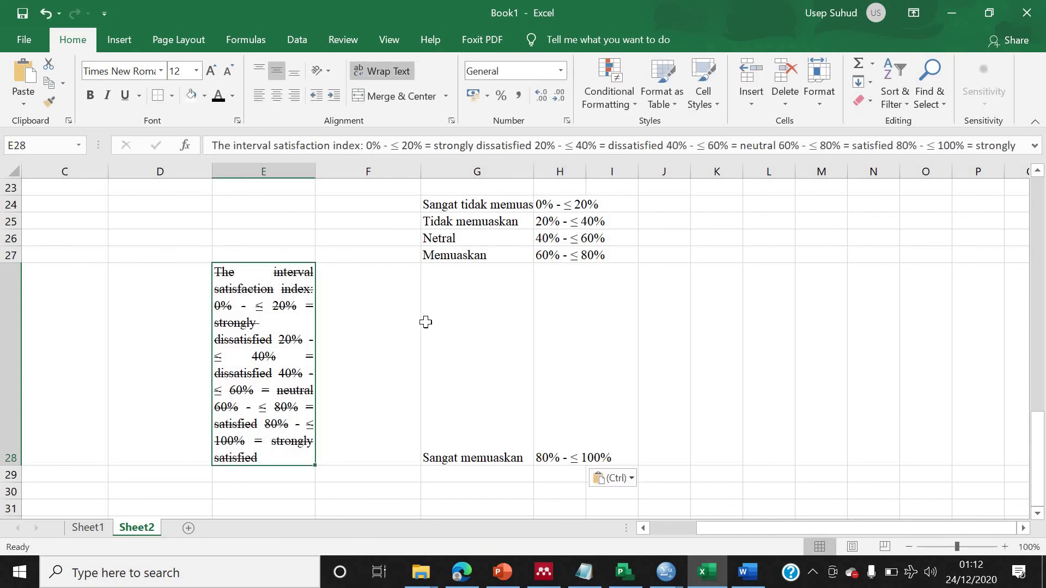
{"action": "key", "text": "Delete"}
- Copy the satisfaction legend in G24:H28 and paste it beside the results table, starting at cell I7
{"action": "scroll", "coordinate": [506, 364], "scroll_direction": "up", "scroll_amount": 3}
{"action": "left_click_drag", "start_coordinate": [471, 437], "coordinate": [568, 507]}
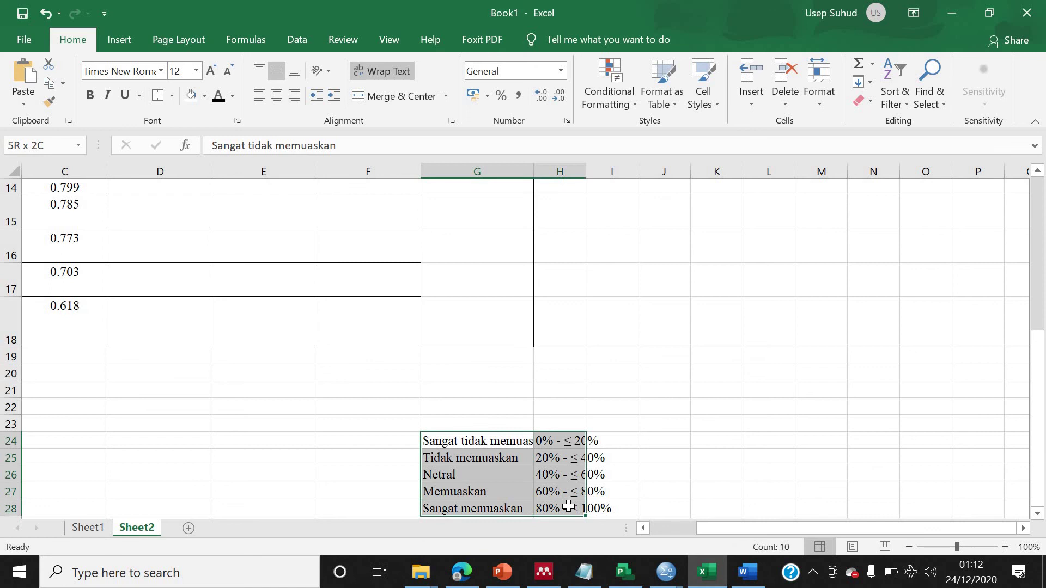
{"action": "key", "text": "ctrl+c"}
{"action": "scroll", "coordinate": [626, 377], "scroll_direction": "up", "scroll_amount": 5}
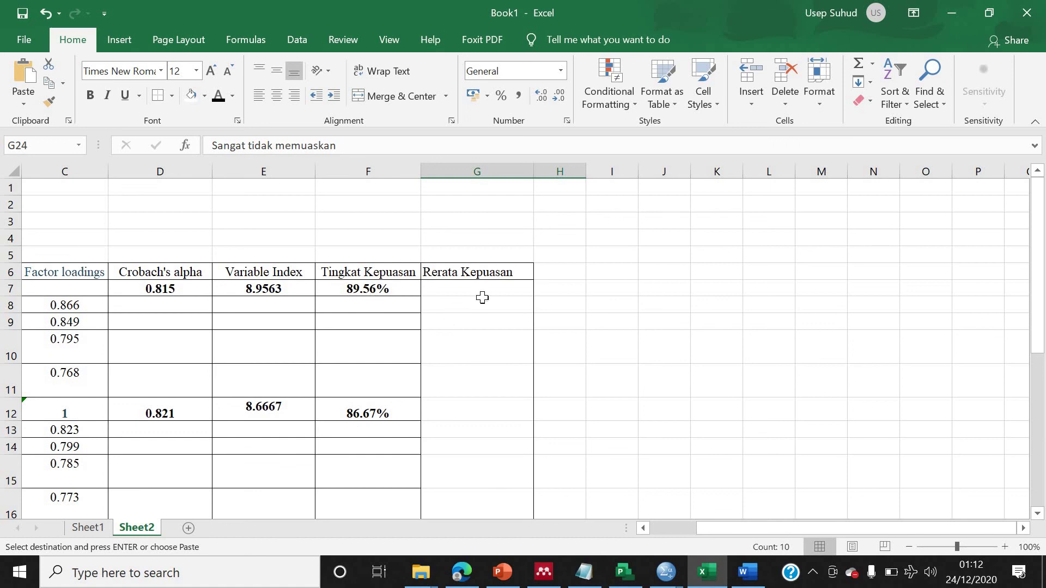
{"action": "left_click", "coordinate": [603, 292]}
{"action": "key", "text": "ctrl+v"}
{"action": "left_click", "coordinate": [612, 430]}
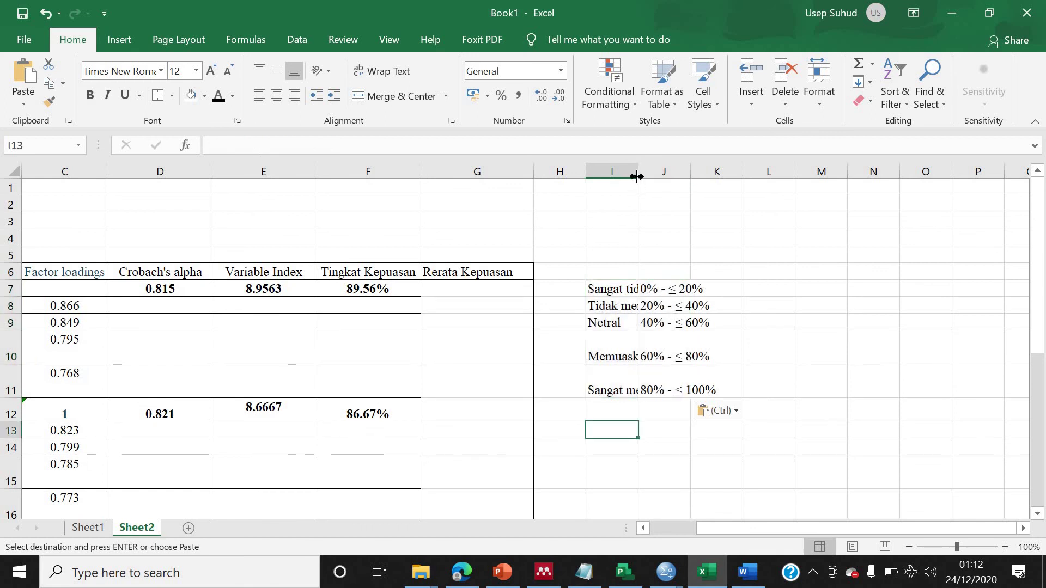
- Widen columns I and J so the legend's labels and percentage ranges fit fully within their cells
{"action": "left_click_drag", "start_coordinate": [636, 176], "coordinate": [736, 168]}
{"action": "left_click", "coordinate": [646, 169]}
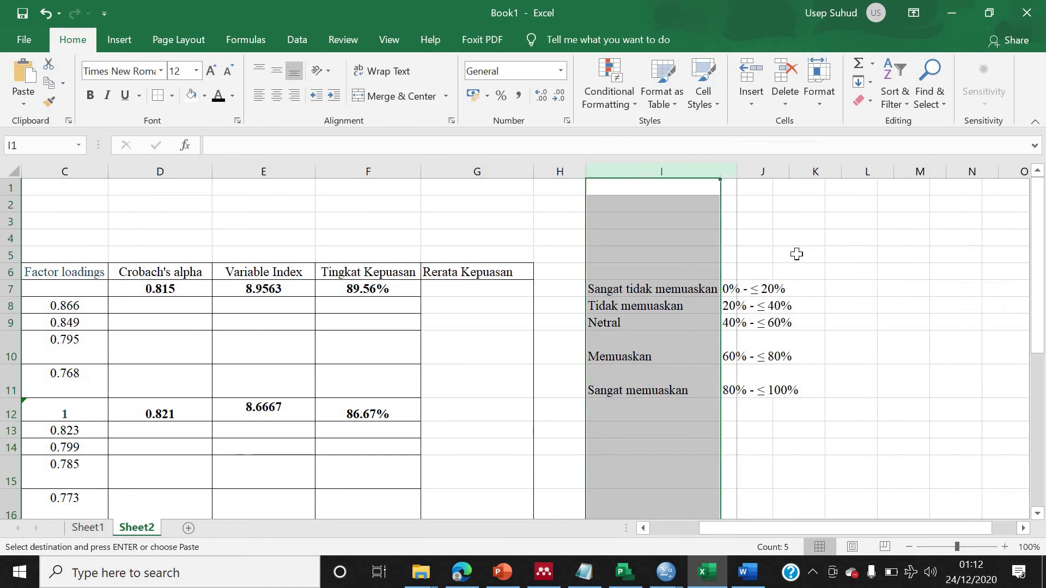
{"action": "left_click", "coordinate": [15, 172]}
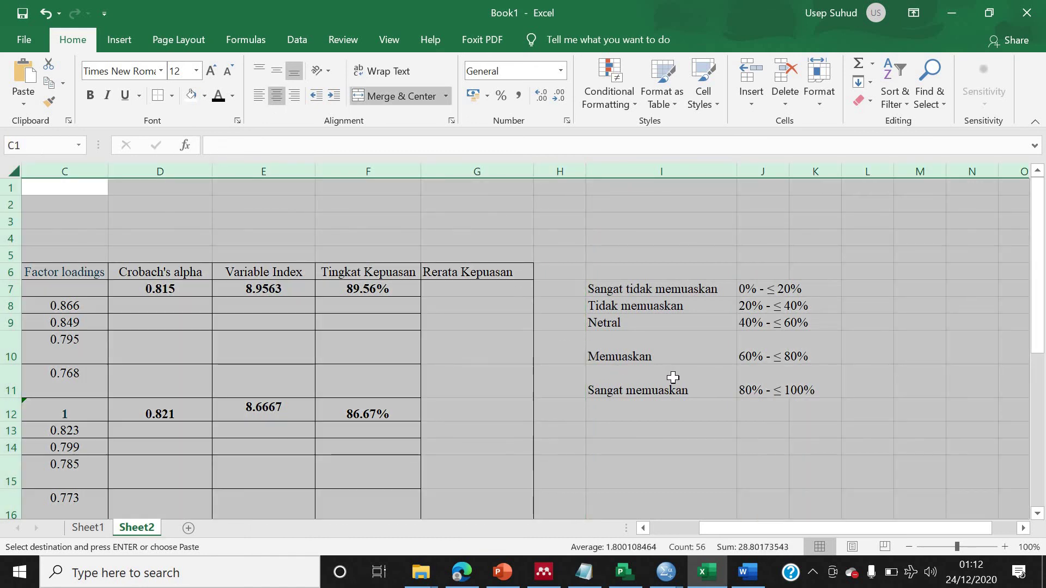
{"action": "left_click", "coordinate": [709, 371]}
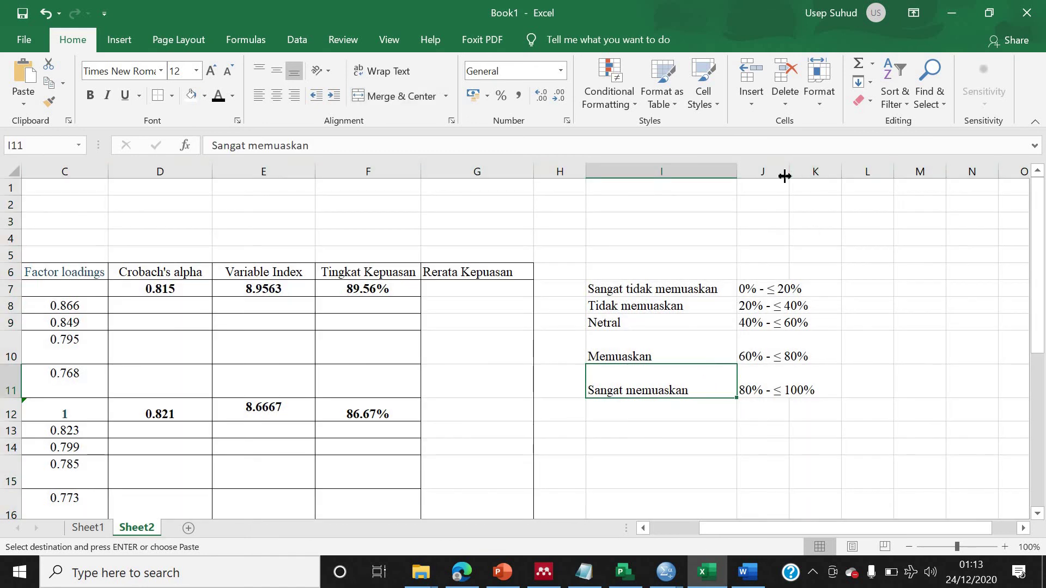
{"action": "left_click_drag", "start_coordinate": [785, 176], "coordinate": [824, 174]}
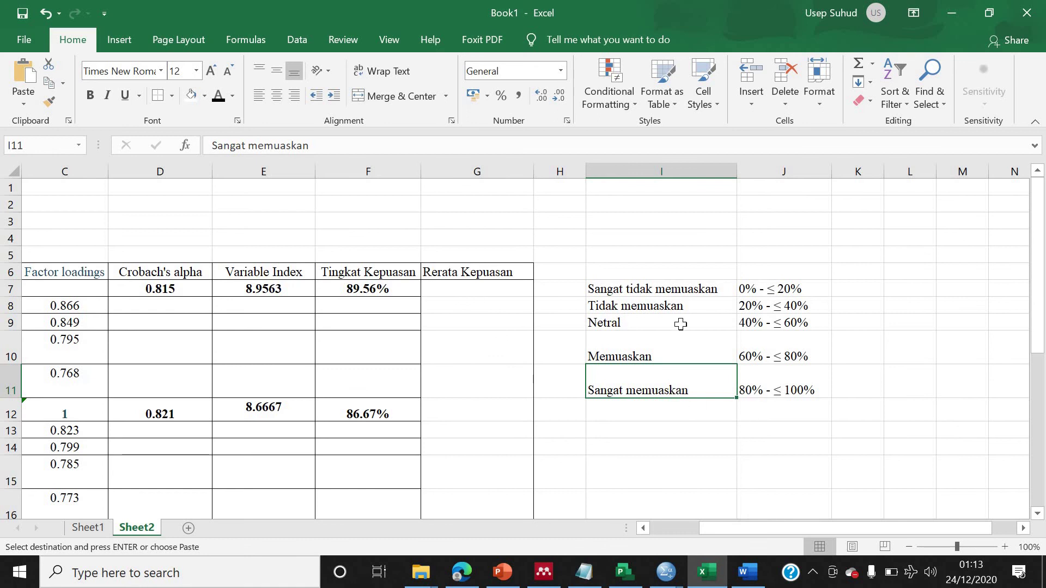
- Align the contents of columns I and J to the top of their cells
{"action": "left_click_drag", "start_coordinate": [644, 172], "coordinate": [785, 172]}
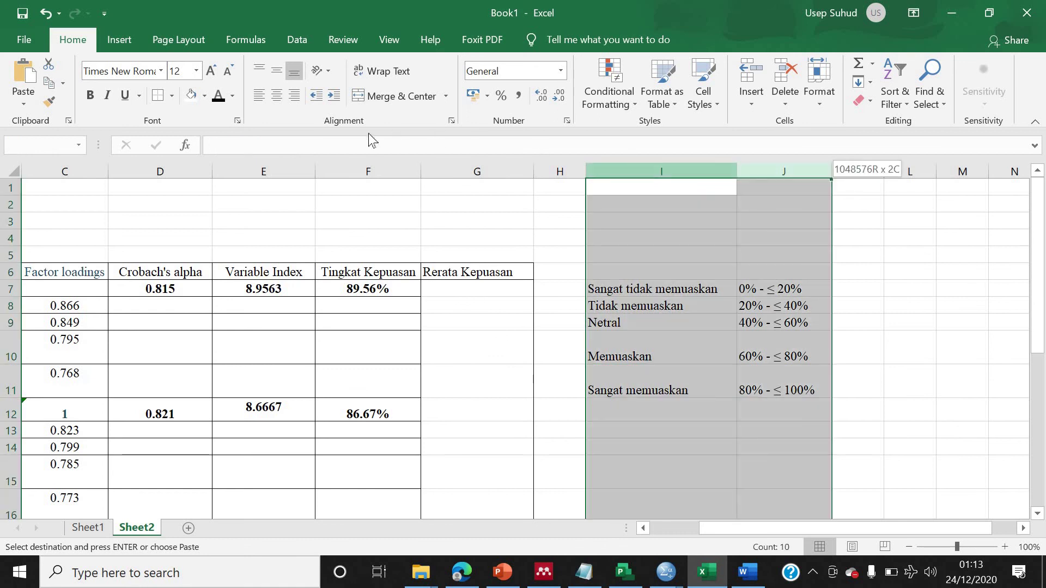
{"action": "left_click", "coordinate": [259, 73]}
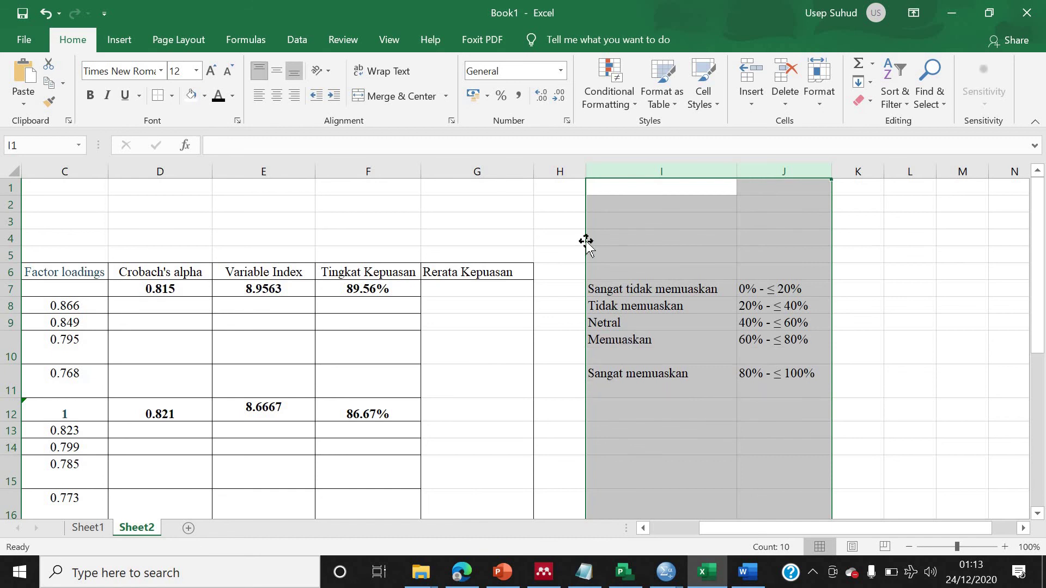
{"action": "left_click", "coordinate": [709, 387]}
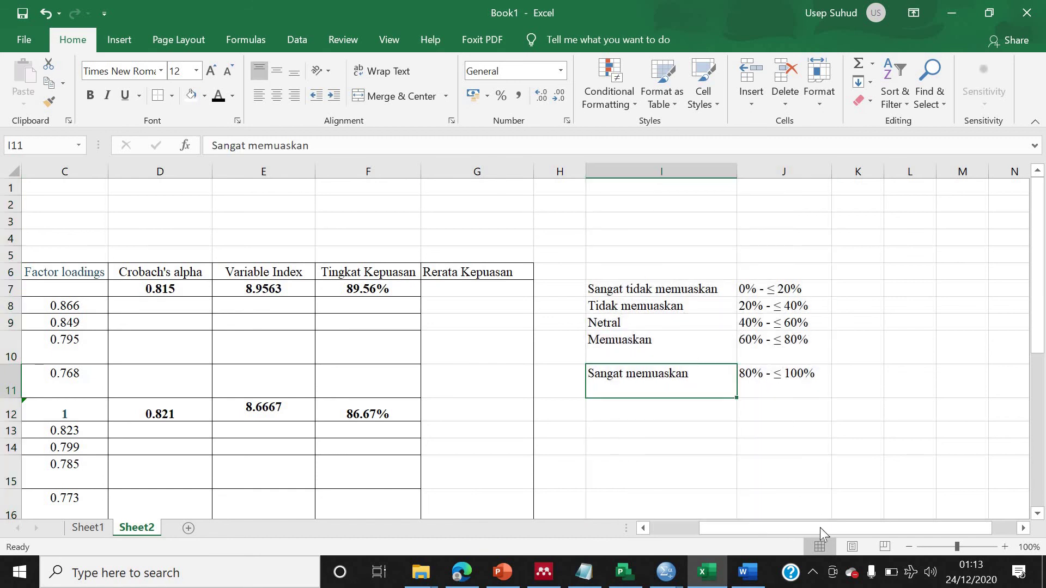
- Apply a white fill to all of column B, replacing the lavender shading behind the indicator names
{"action": "left_click_drag", "start_coordinate": [819, 528], "coordinate": [728, 528]}
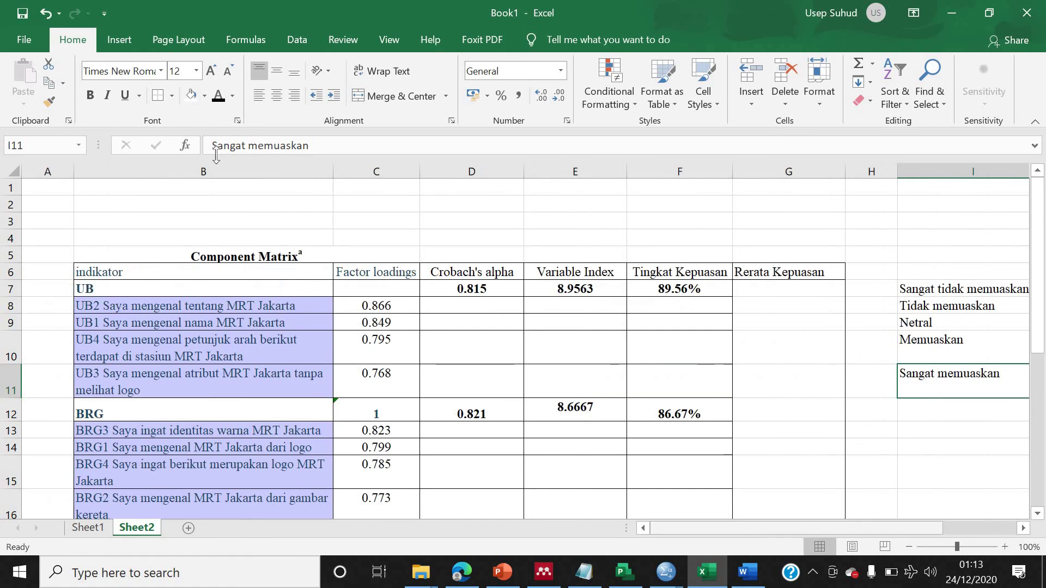
{"action": "left_click", "coordinate": [214, 170]}
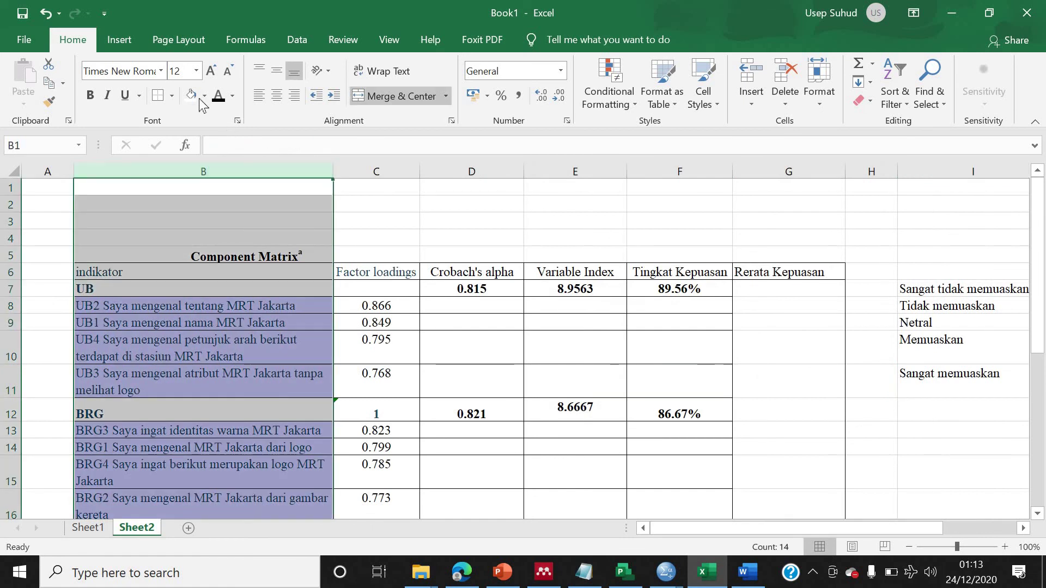
{"action": "left_click", "coordinate": [191, 95]}
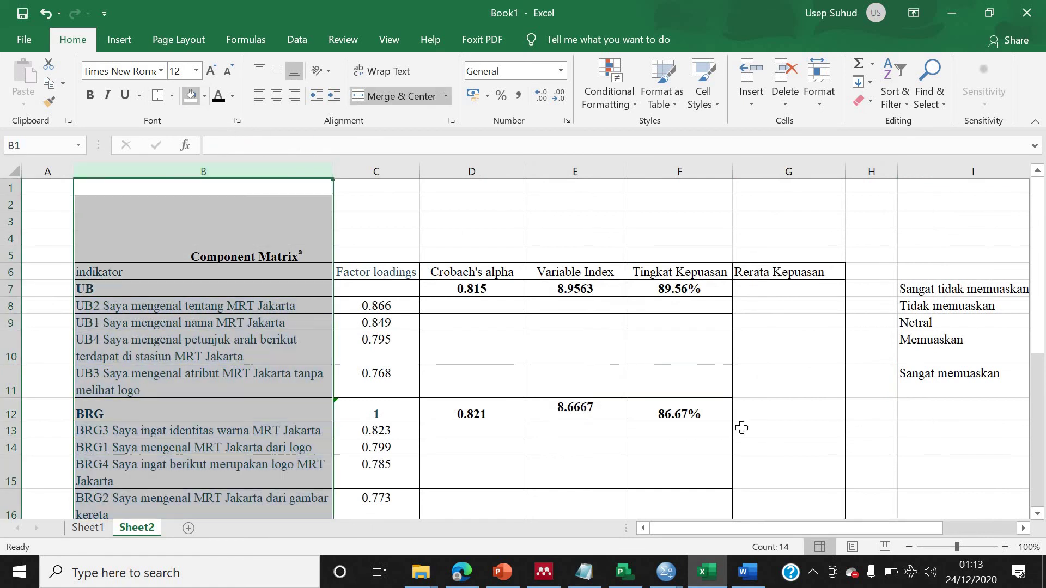
{"action": "left_click", "coordinate": [827, 478]}
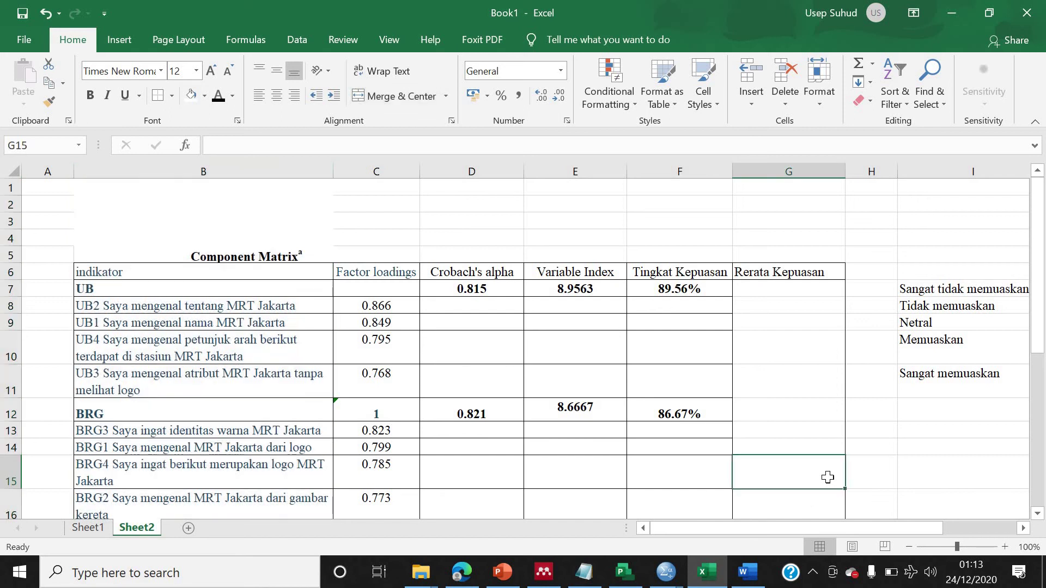